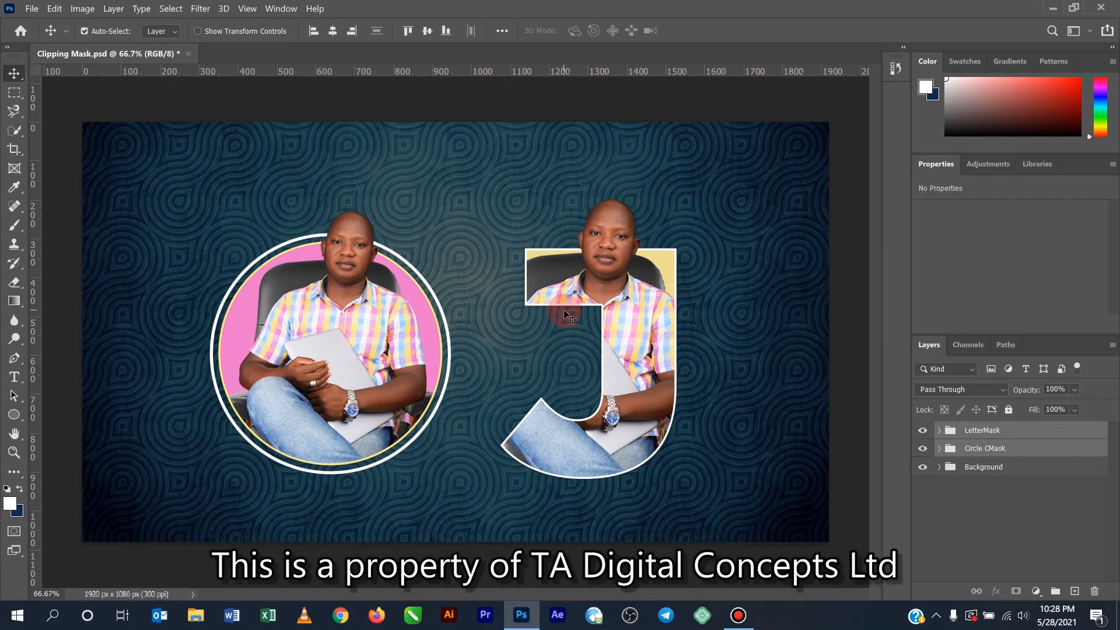
- Create a new document 1080 px wide and 1920 px high at 300 pixels/inch with a white background
click(32, 11)
click(36, 21)
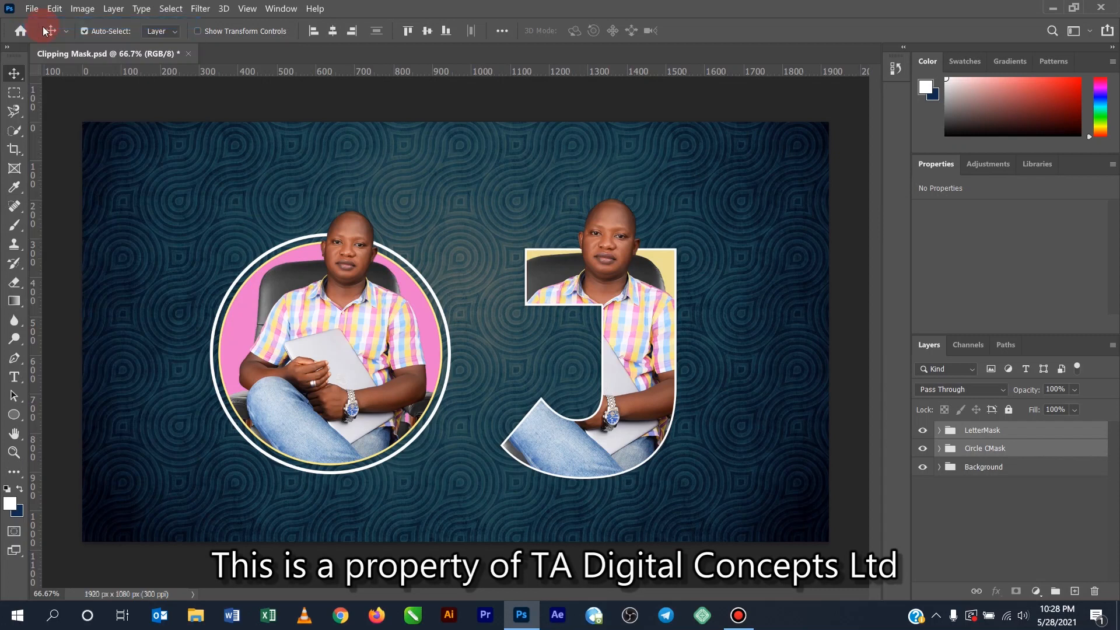
double_click(729, 161)
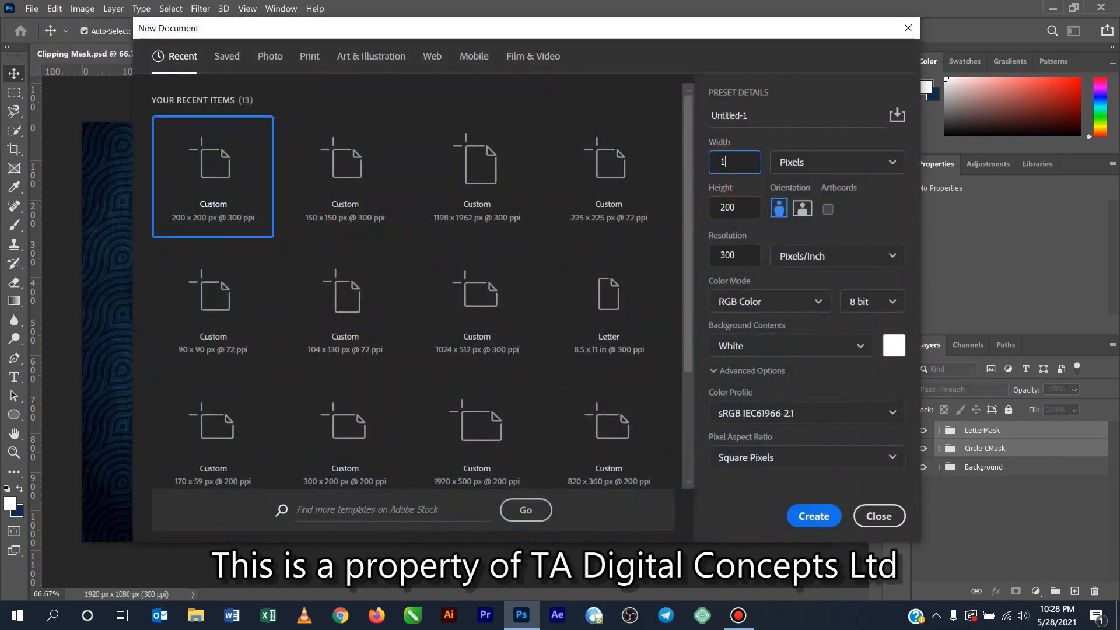
key(Tab)
key(Tab)
text(19)
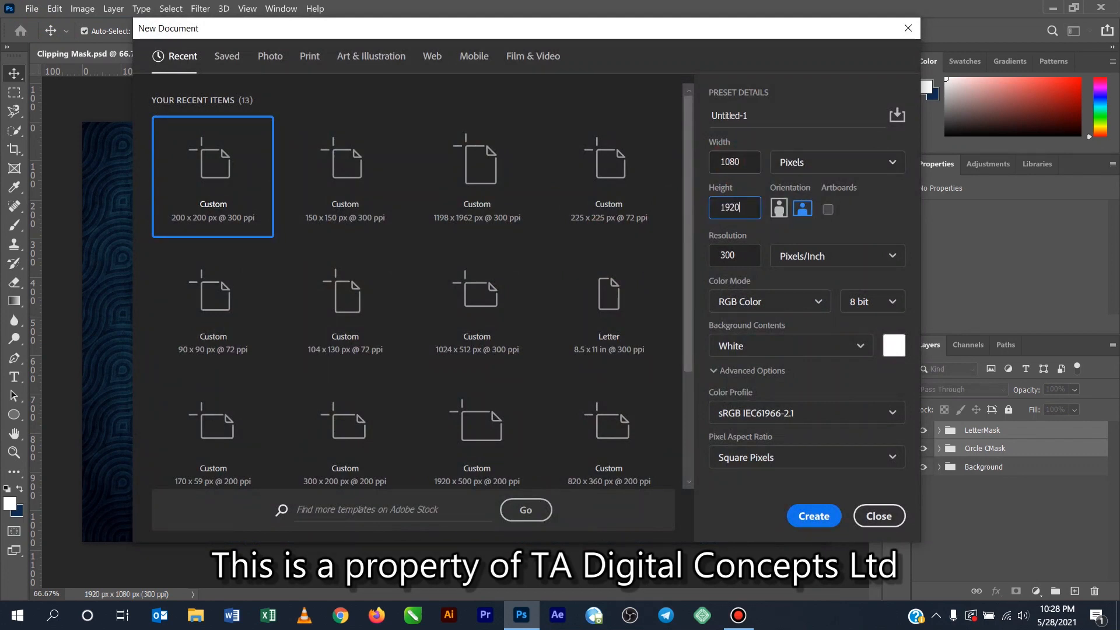
click(820, 517)
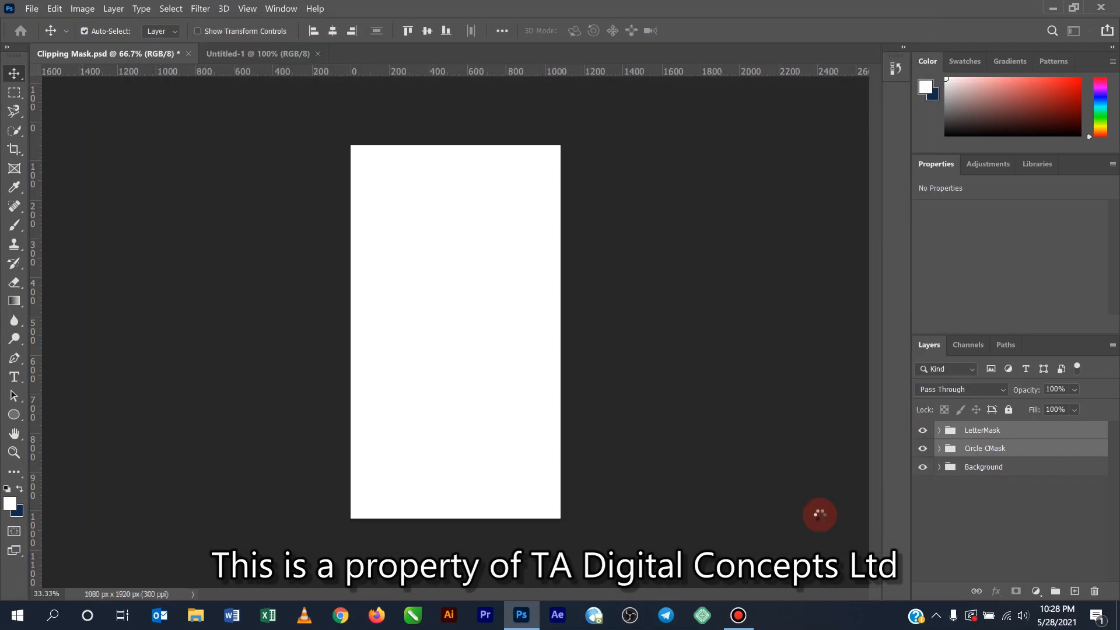
- Rotate the entire canvas by 90 degrees into landscape orientation
click(113, 9)
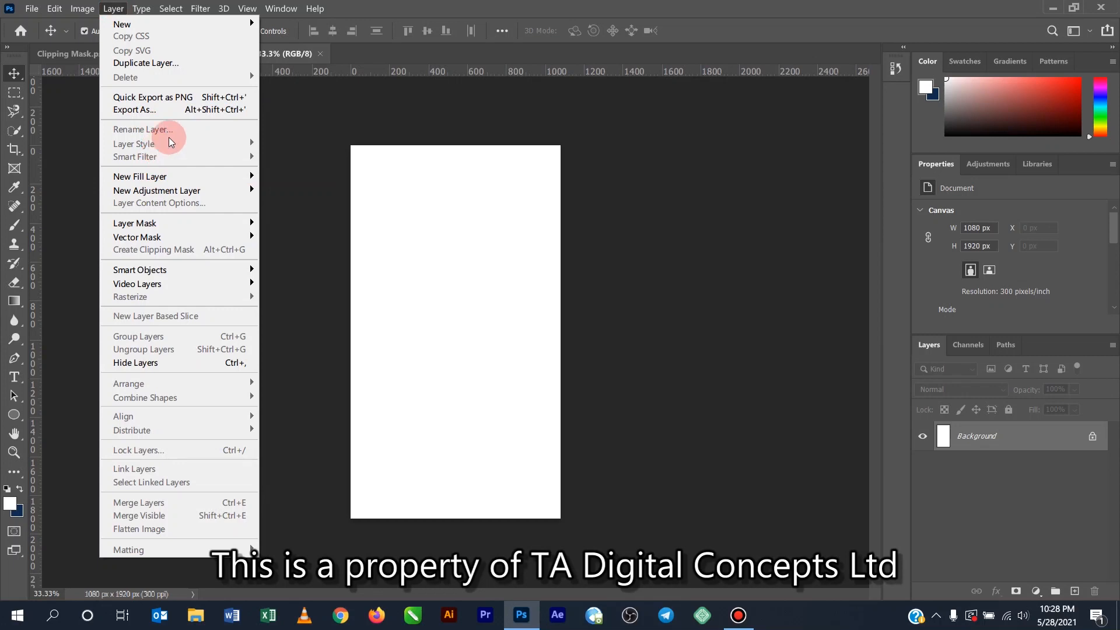
mouse_move(82, 9)
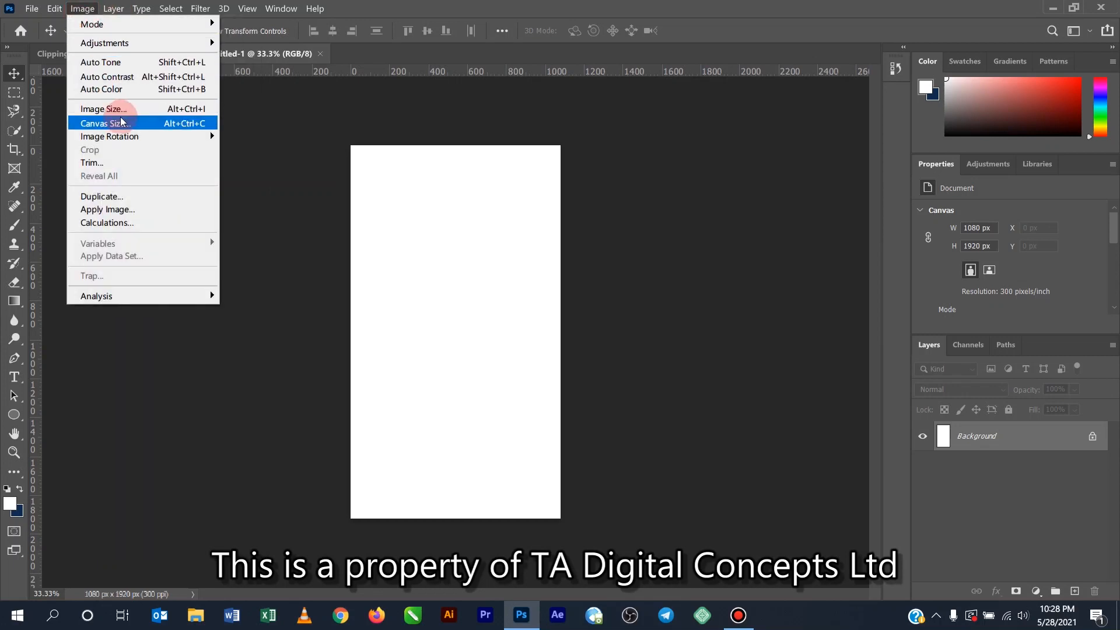
mouse_move(126, 138)
click(248, 149)
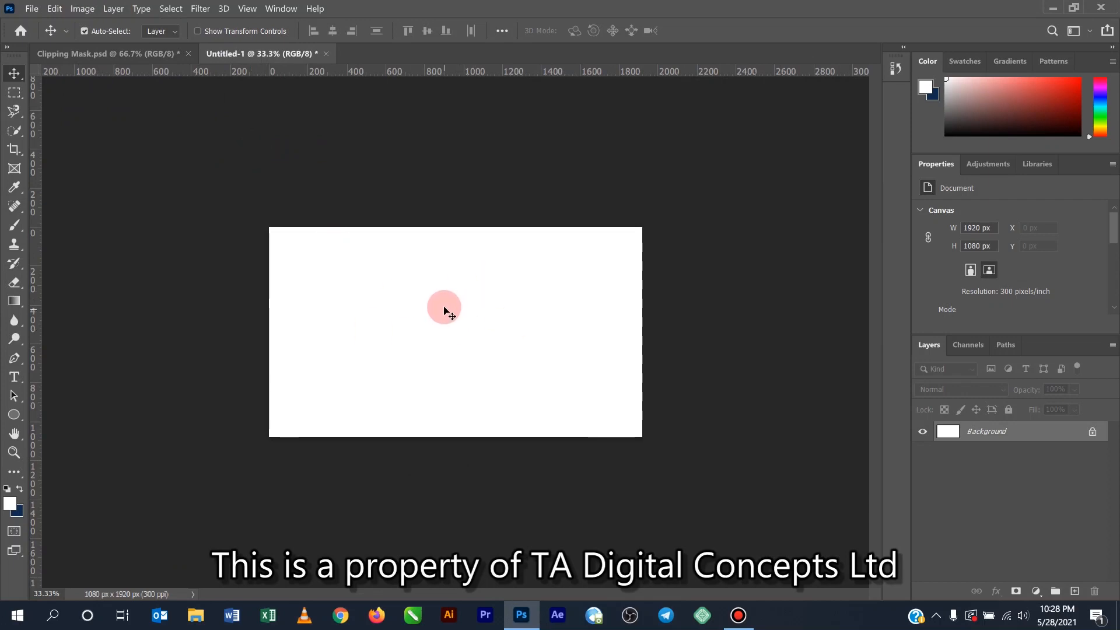
- Place the file My Pic1 from the Desktop folder inside Documents as an embedded image in the document
key(z)
click(408, 300)
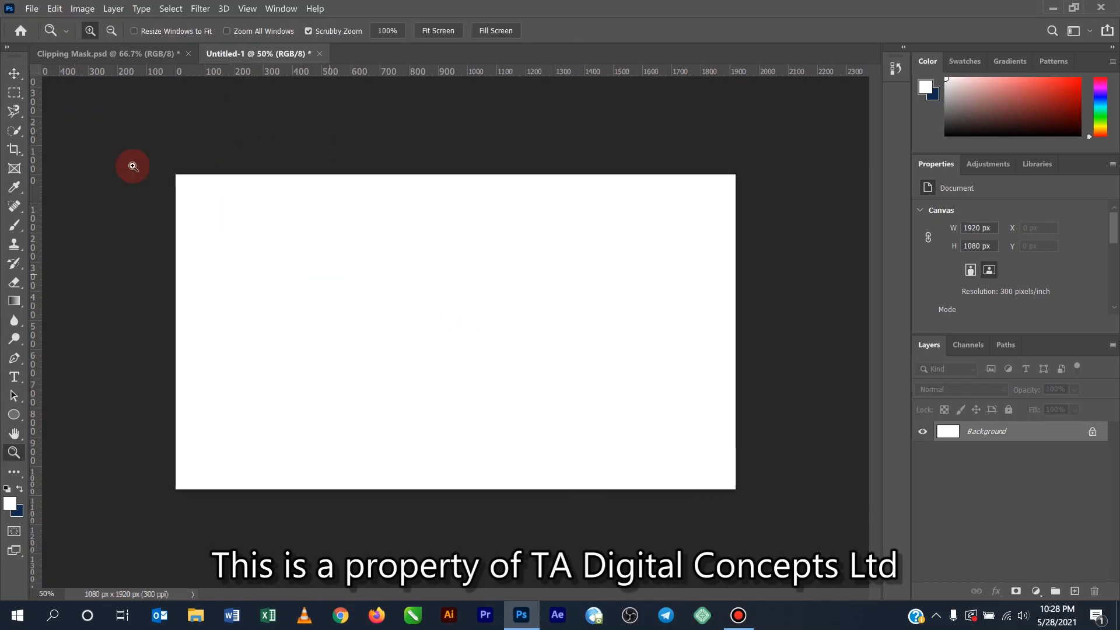
click(14, 74)
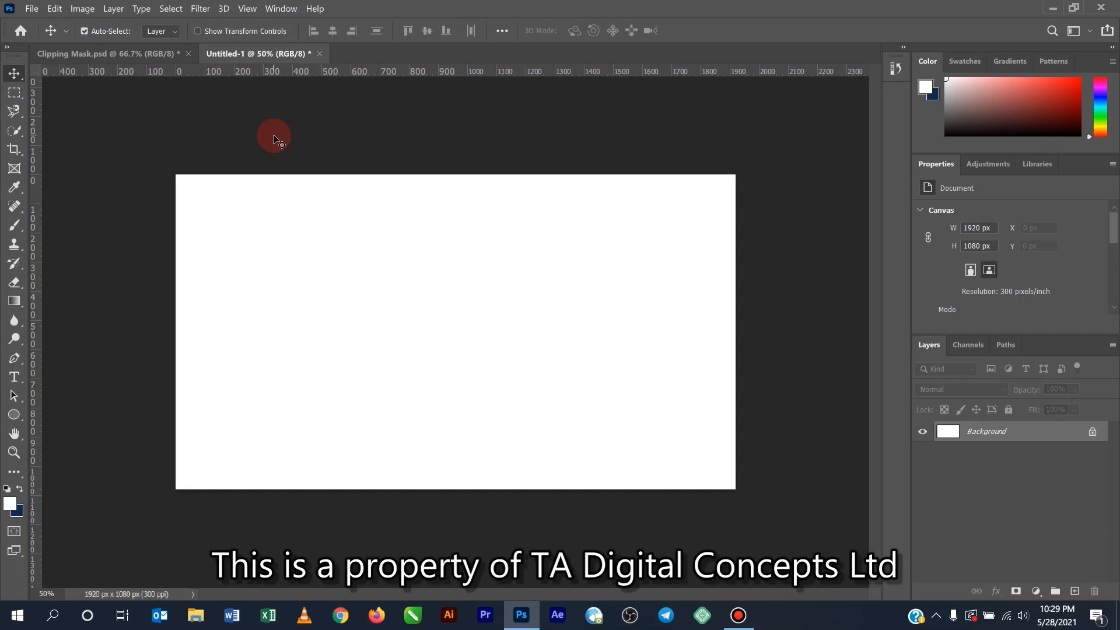
click(32, 8)
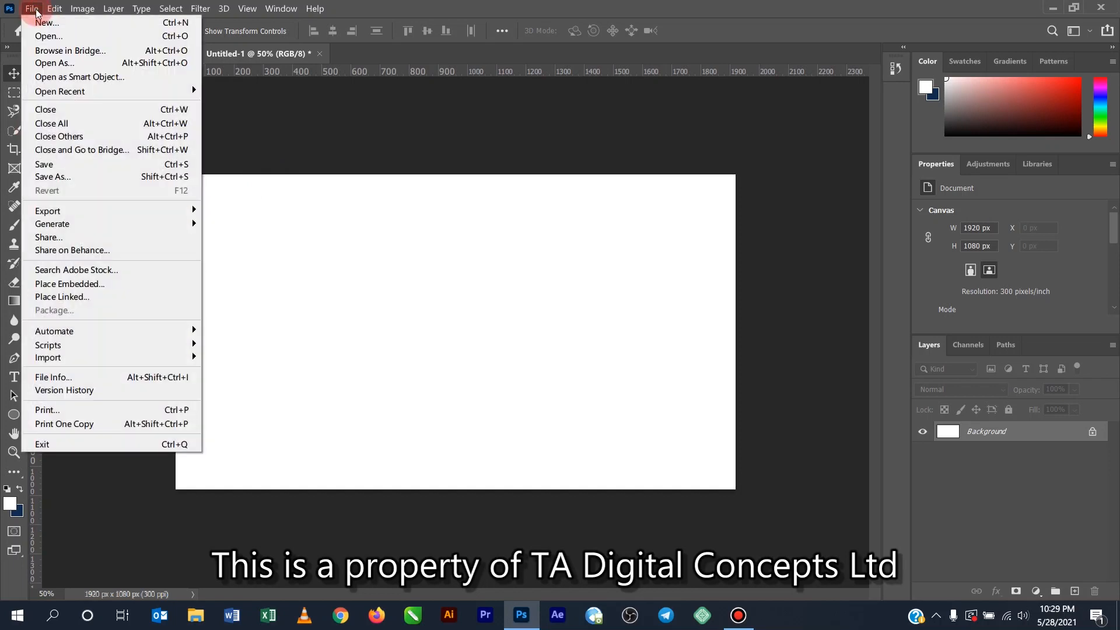
click(71, 284)
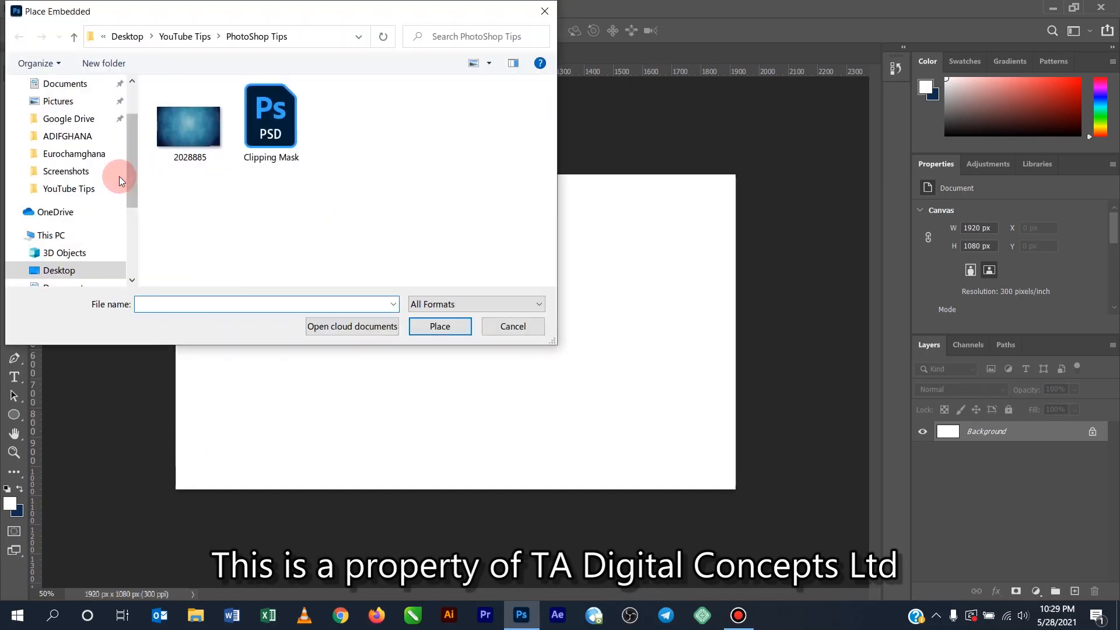
scroll(130, 155, up, 2)
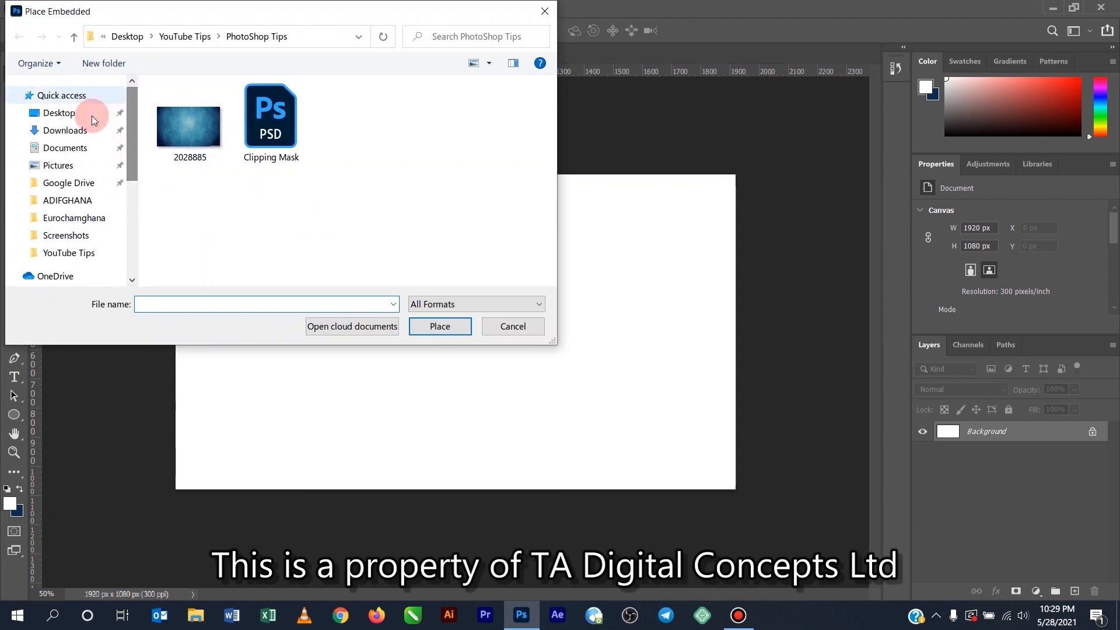
click(64, 147)
scroll(257, 194, down, 1)
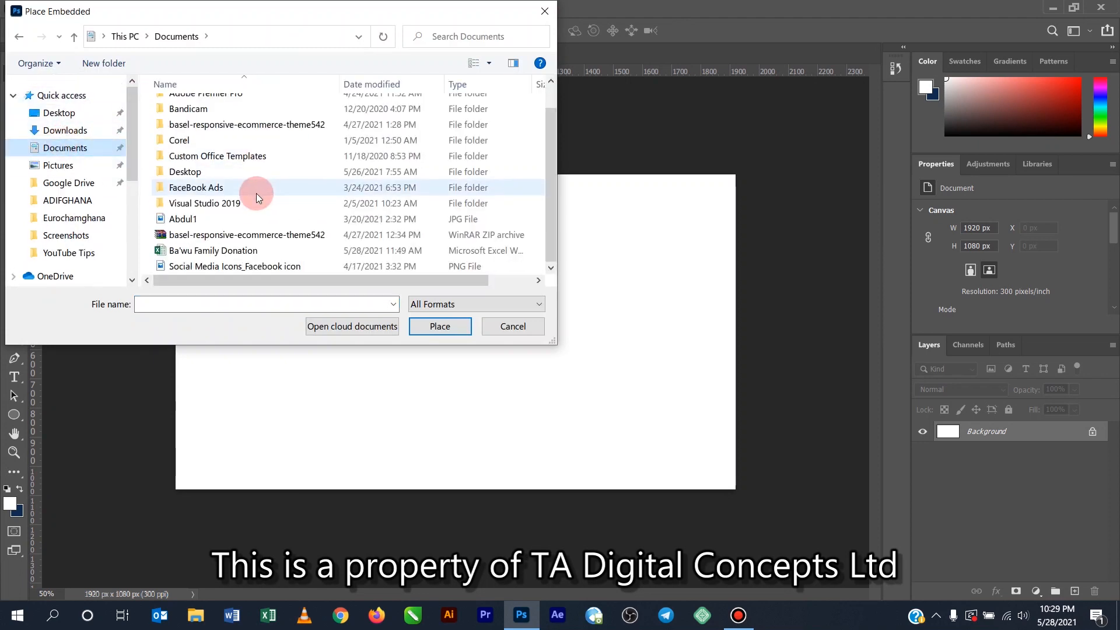
double_click(222, 172)
scroll(486, 221, down, 5)
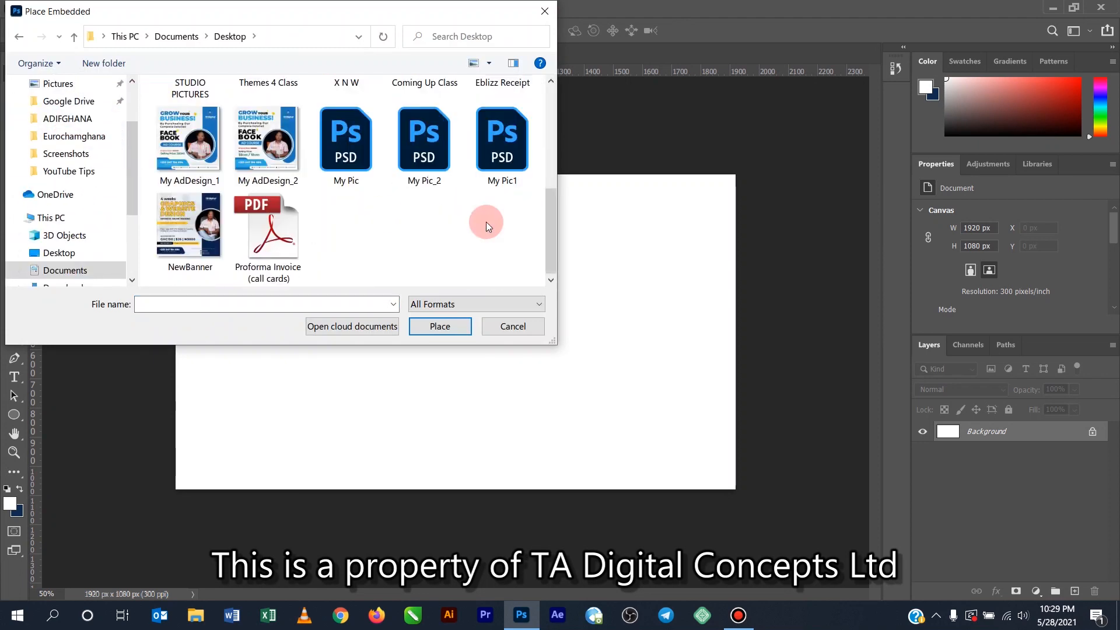
click(499, 133)
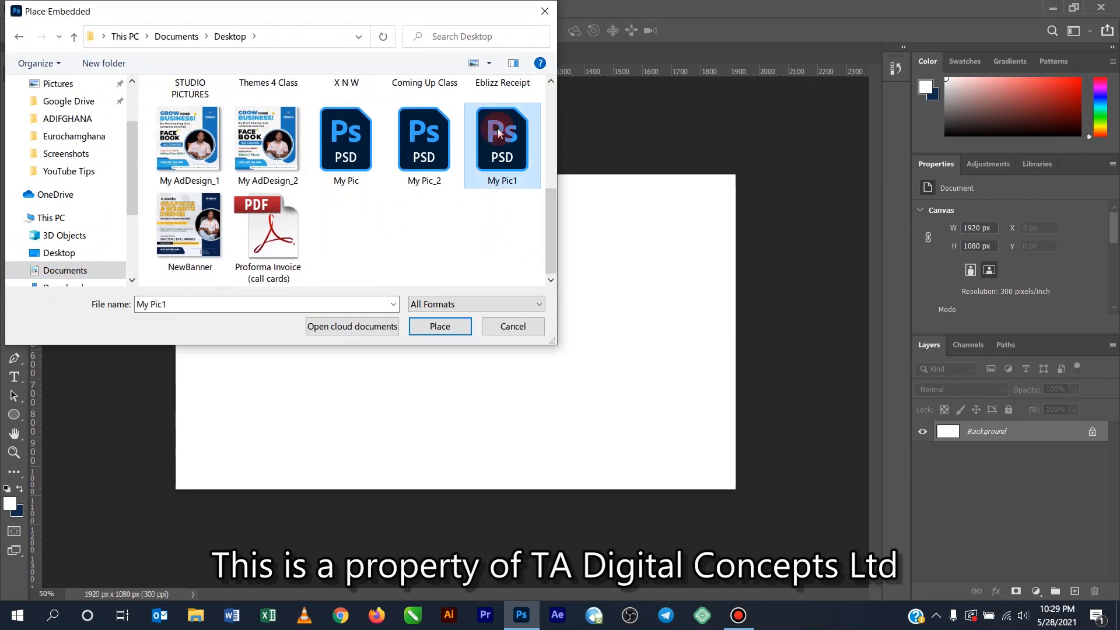
click(440, 327)
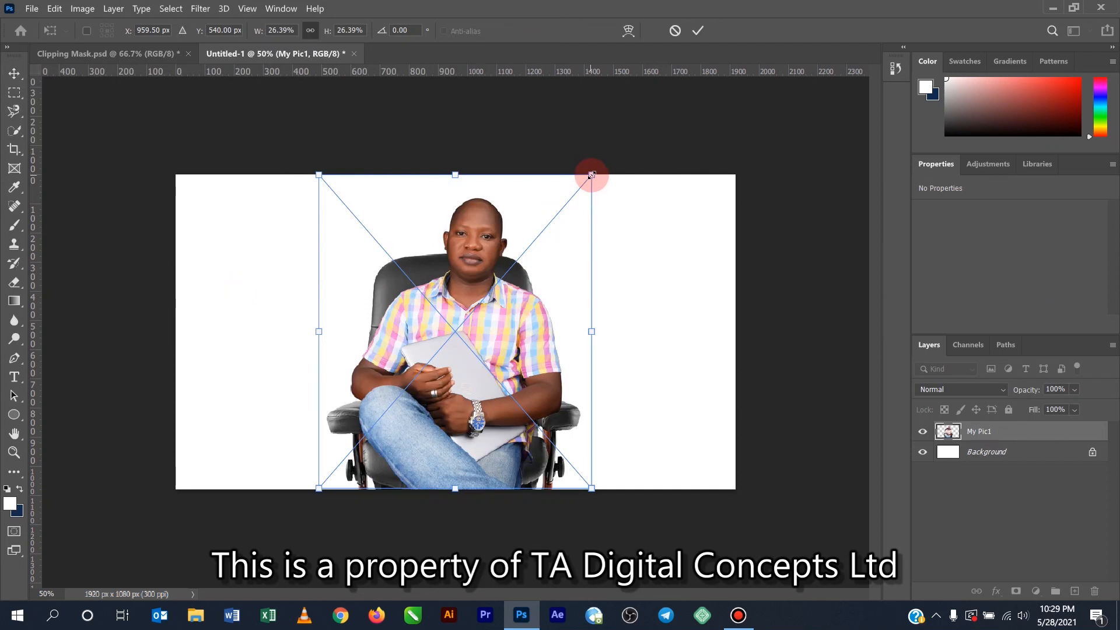
- Scale the placed photo to about 19.32% and move it to the left side of the canvas
drag(592, 175, 555, 217)
drag(493, 348, 326, 338)
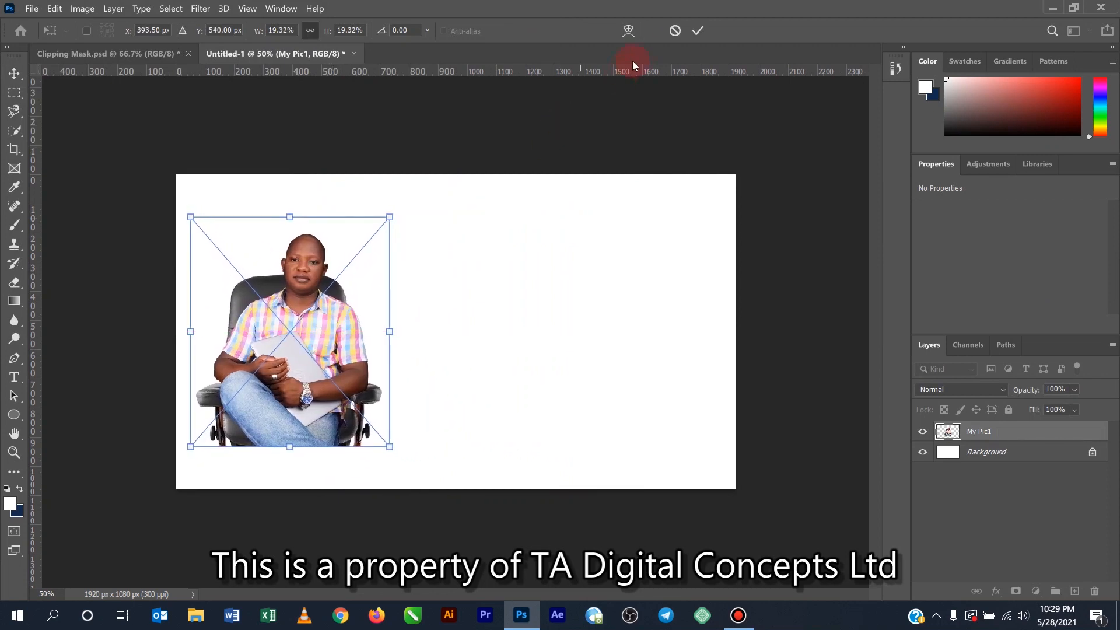
click(698, 31)
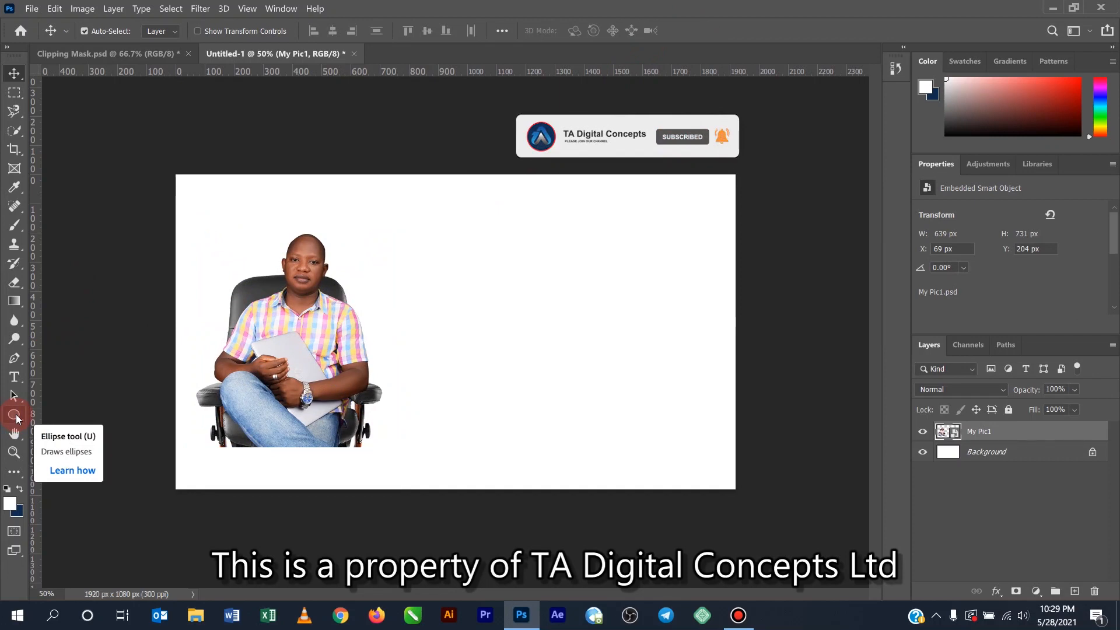
- Draw a white circle about 700 px in diameter with the Ellipse tool and move it next to the photo
drag(17, 418, 69, 447)
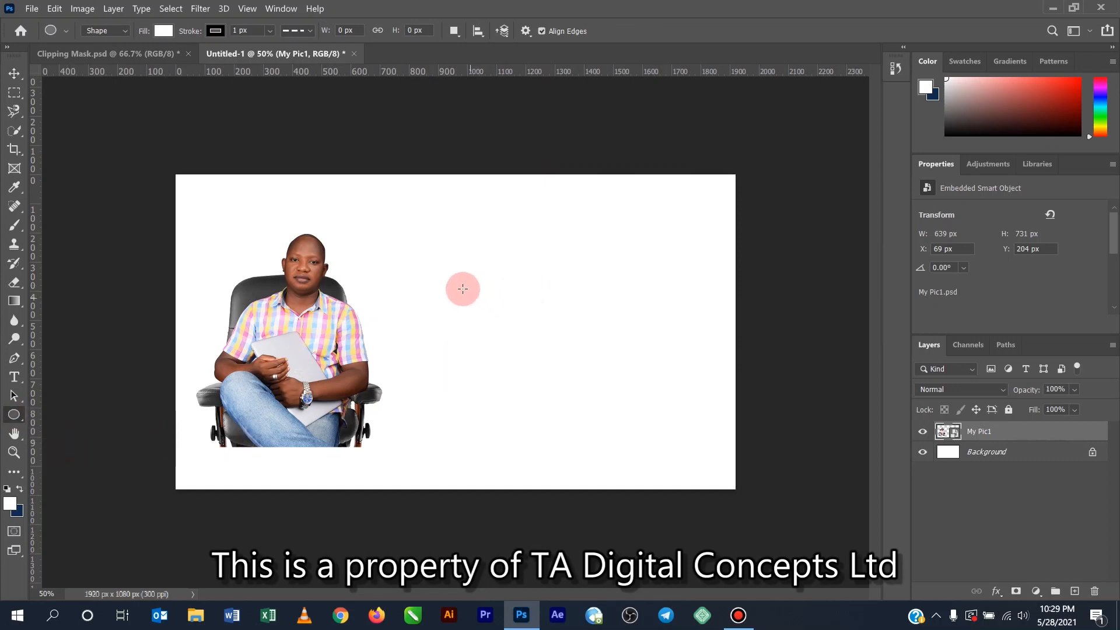
drag(453, 280, 706, 485)
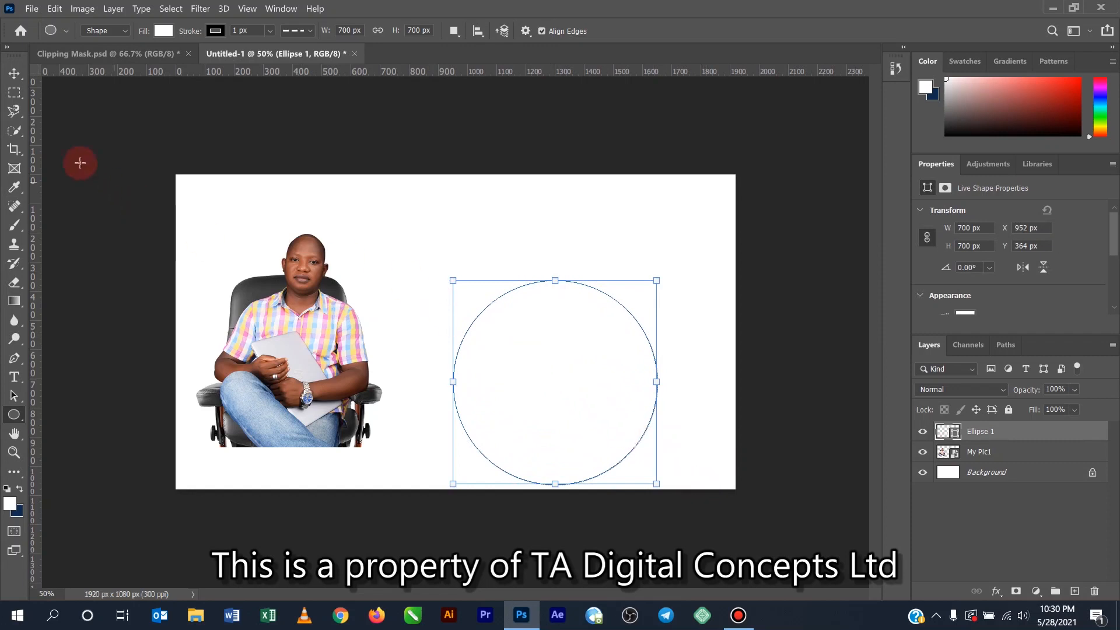
click(16, 76)
drag(561, 361, 517, 332)
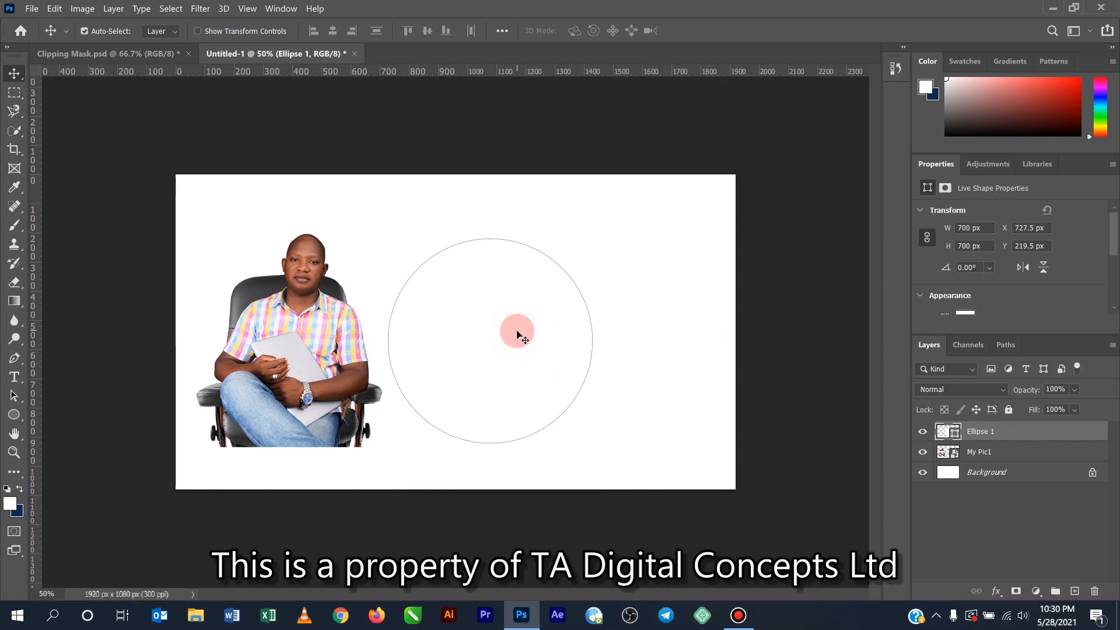
mouse_move(487, 312)
mouse_down()
mouse_move(487, 332)
mouse_move(483, 310)
mouse_up()
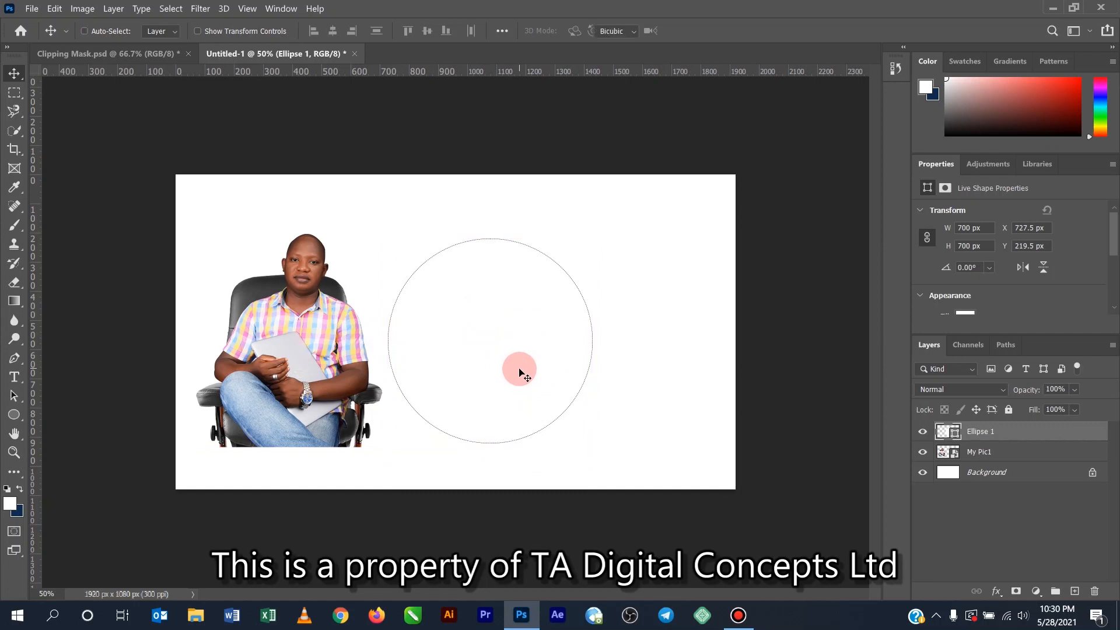
- Transform the circle around its center to about 99.71% of its size, then deselect its layer
key(ctrl+t)
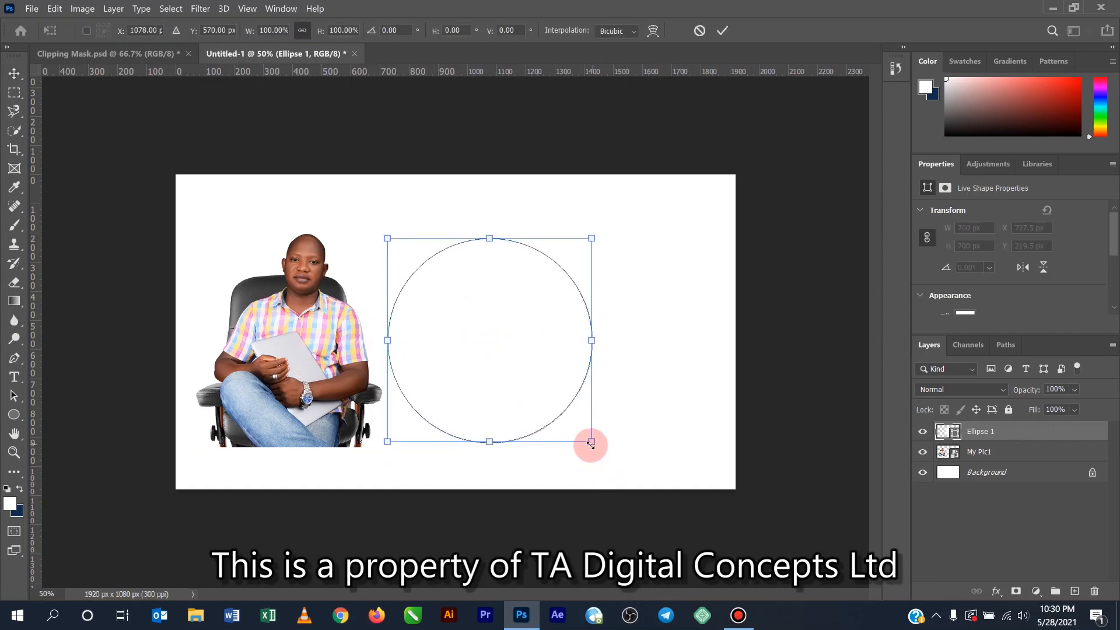
drag(591, 442, 610, 464)
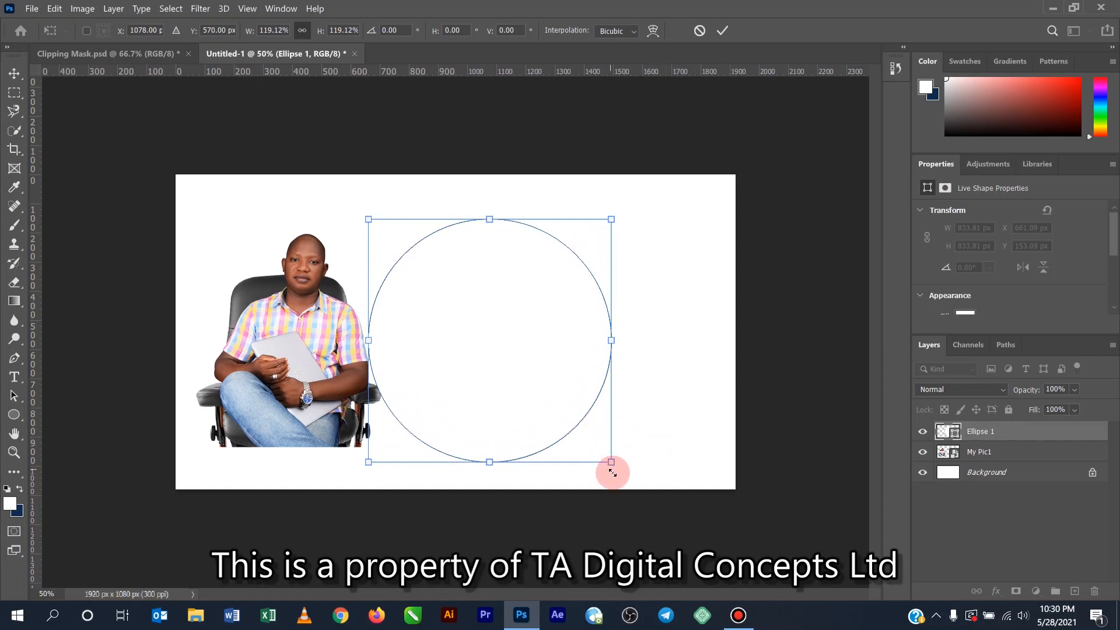
drag(610, 463, 590, 444)
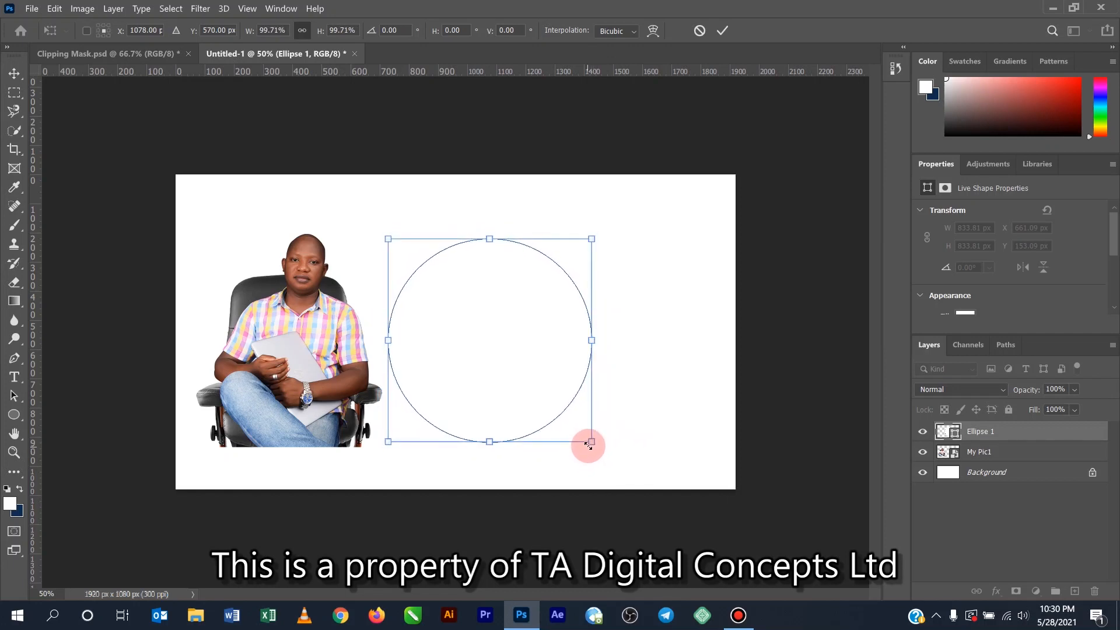
click(722, 31)
click(646, 360)
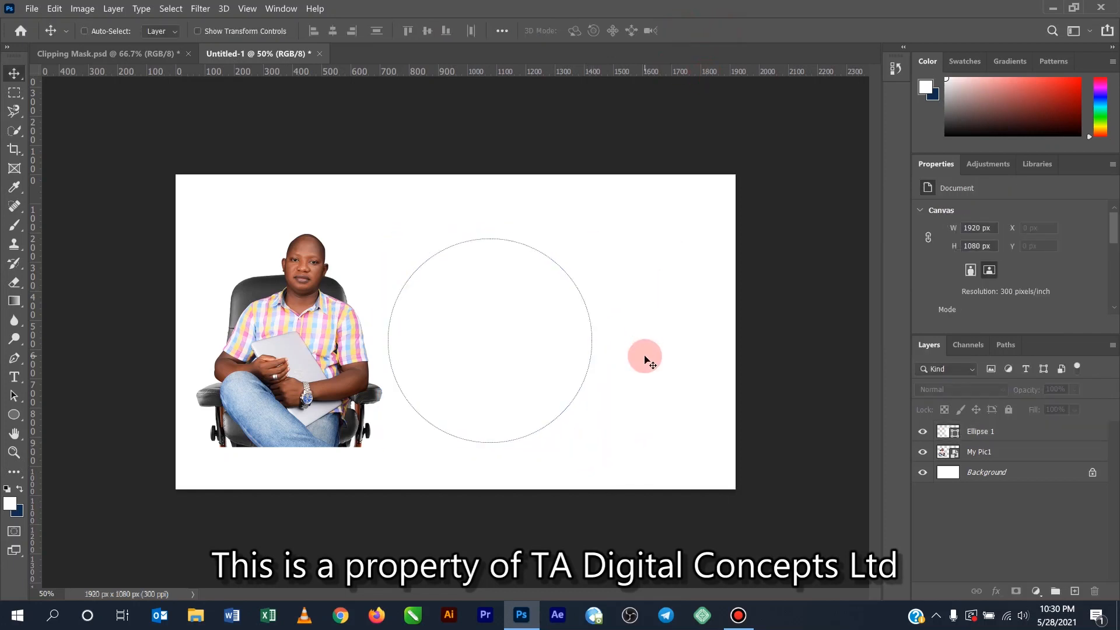
- Select the whole canvas and center the Ellipse 1 layer in it horizontally and vertically
key(ctrl+a)
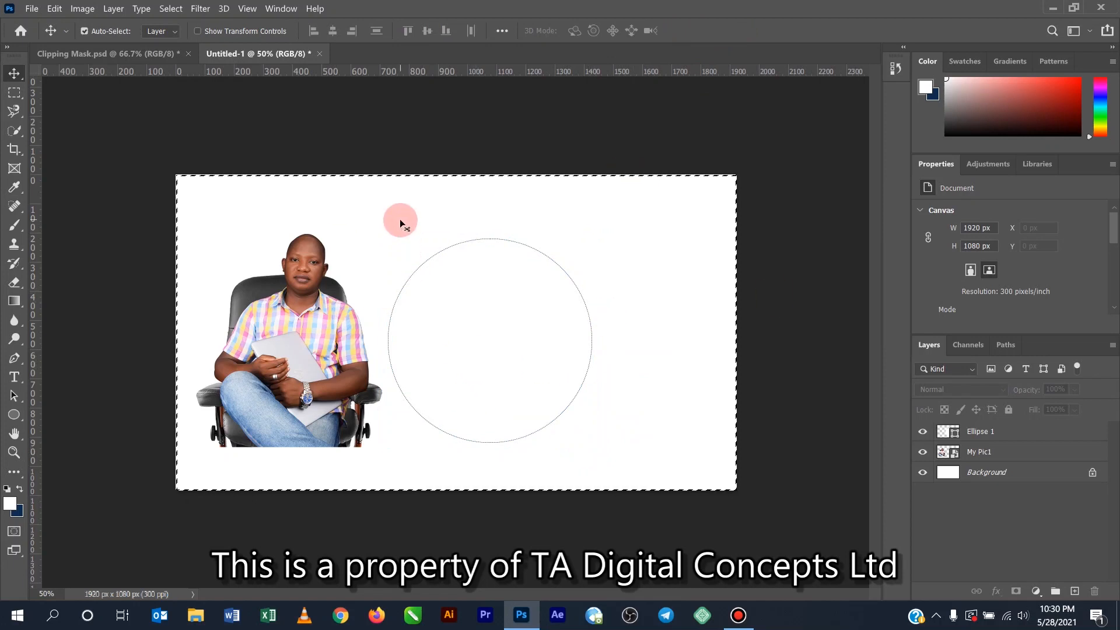
click(1030, 440)
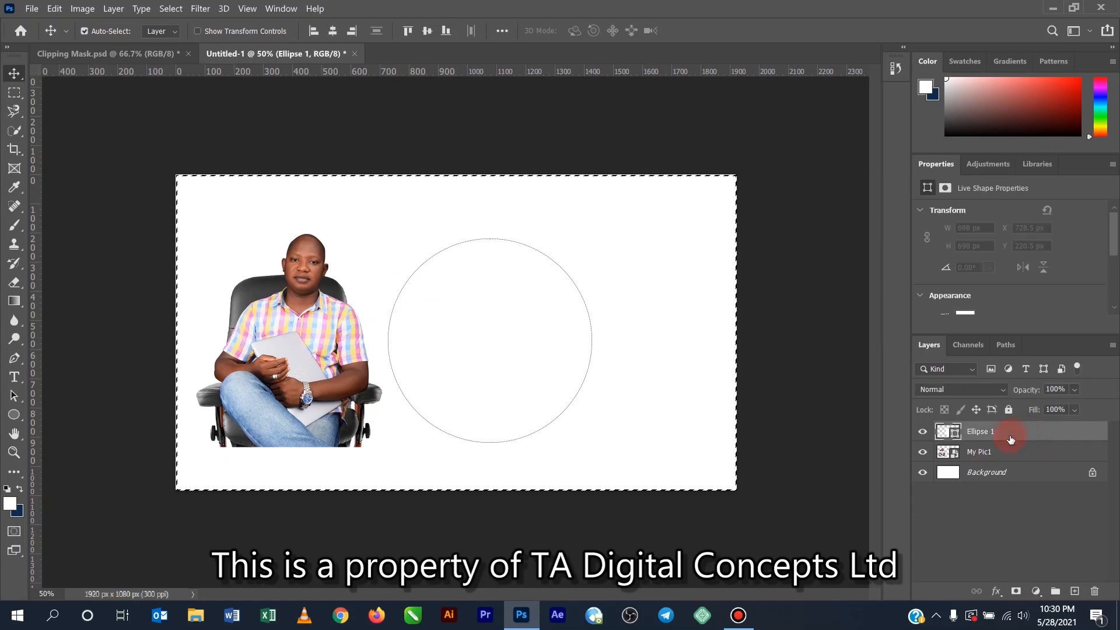
click(333, 31)
click(427, 31)
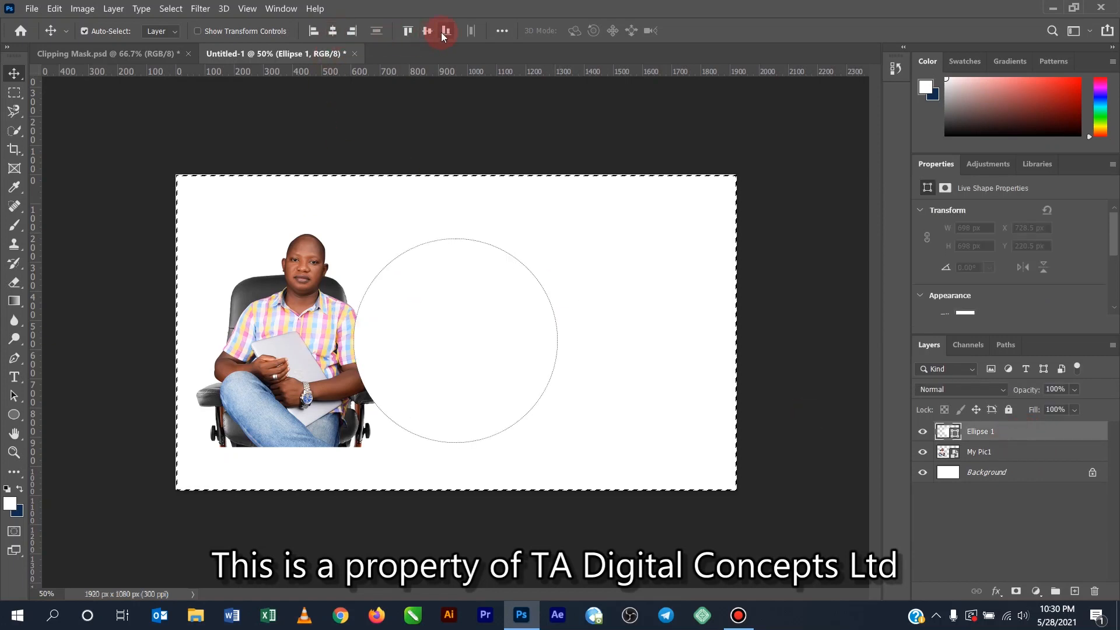
- Center the My Pic1 layer on the canvas horizontally and vertically, then clear the selection
click(994, 452)
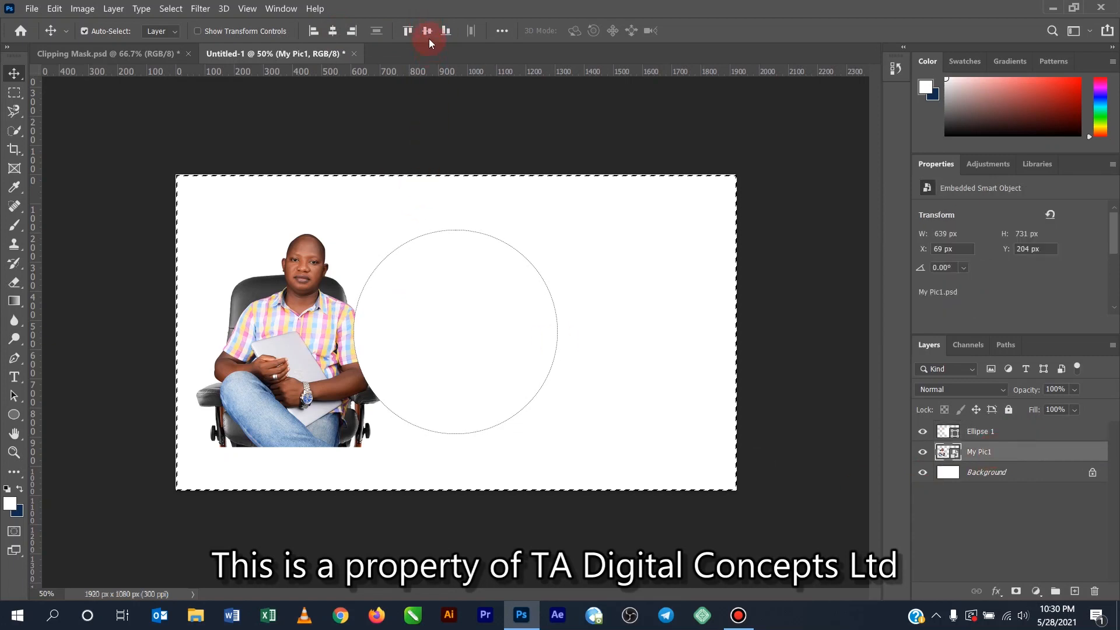
click(408, 31)
click(331, 31)
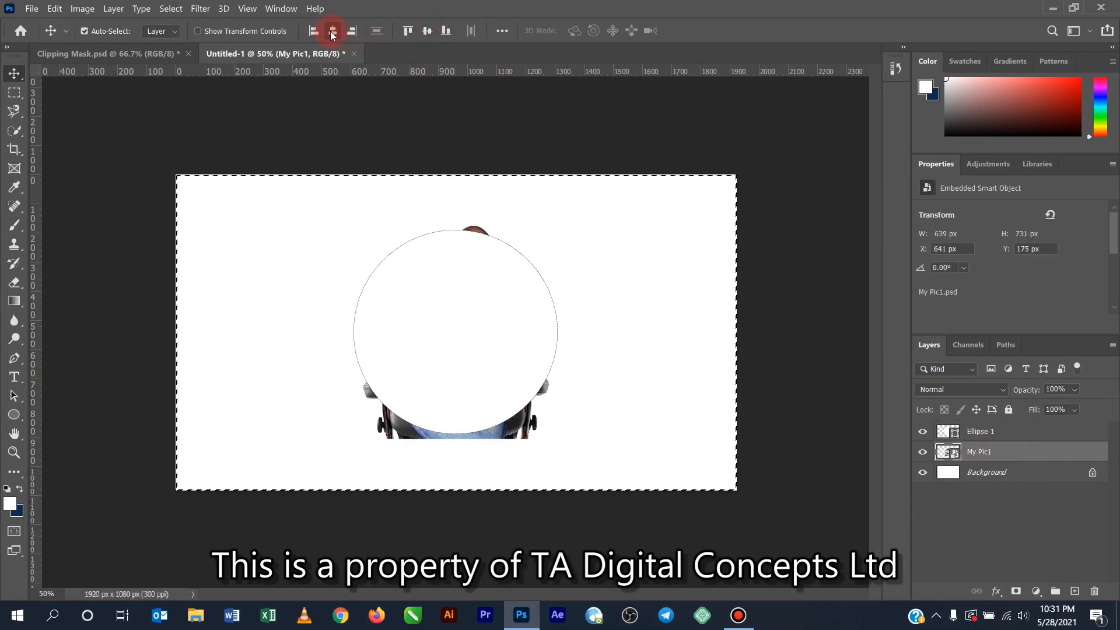
key(ctrl+d)
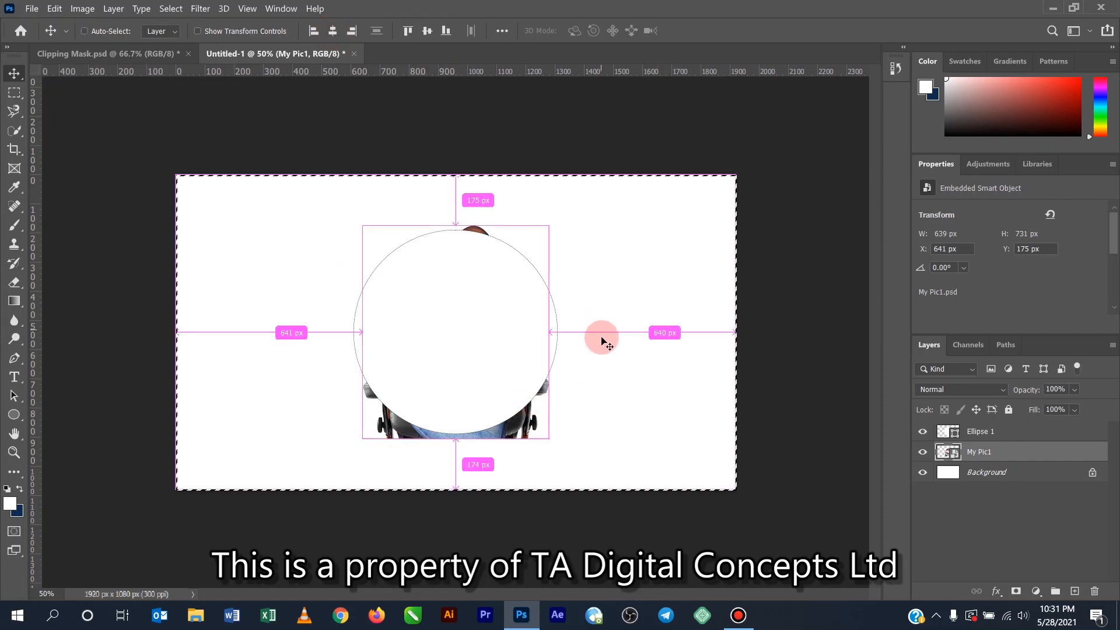
click(695, 228)
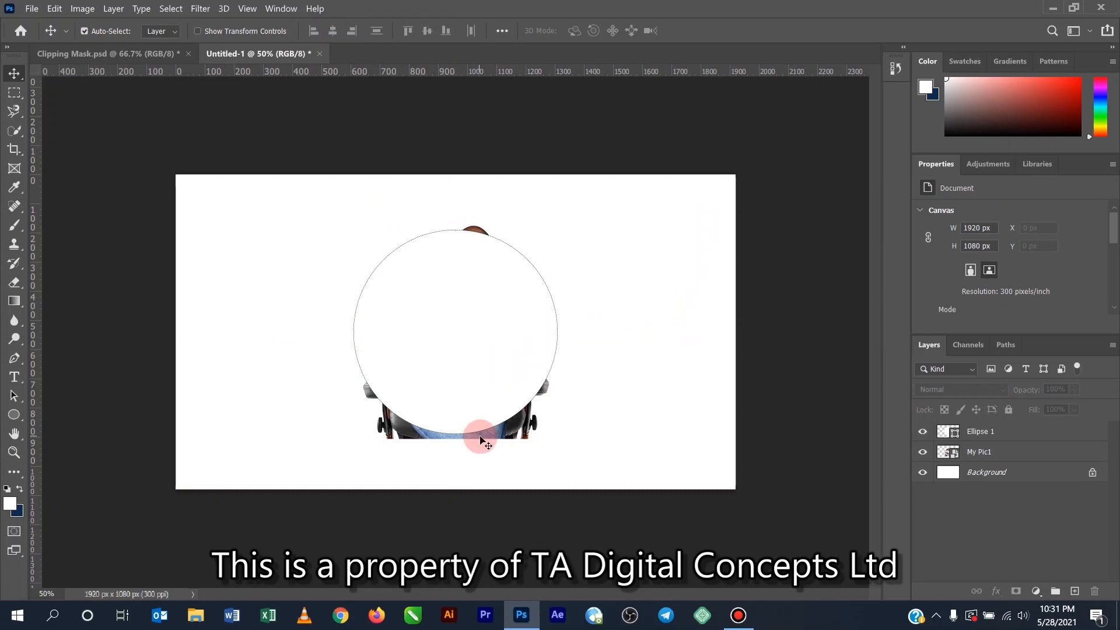
- Move the My Pic1 layer above the Ellipse 1 layer in the layer order
click(996, 455)
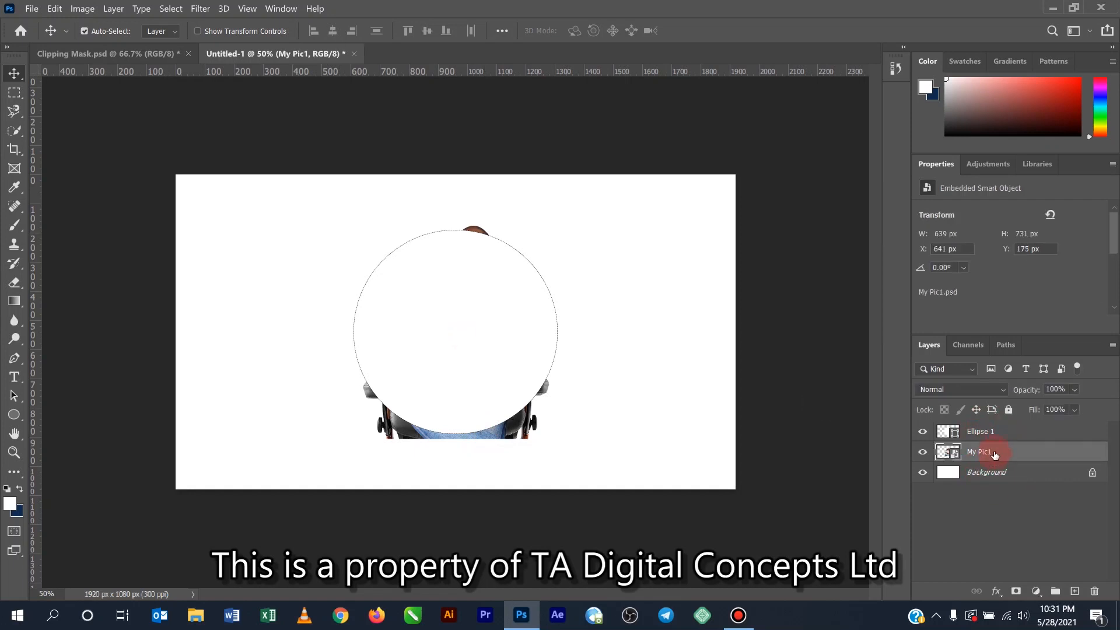
drag(996, 453, 993, 427)
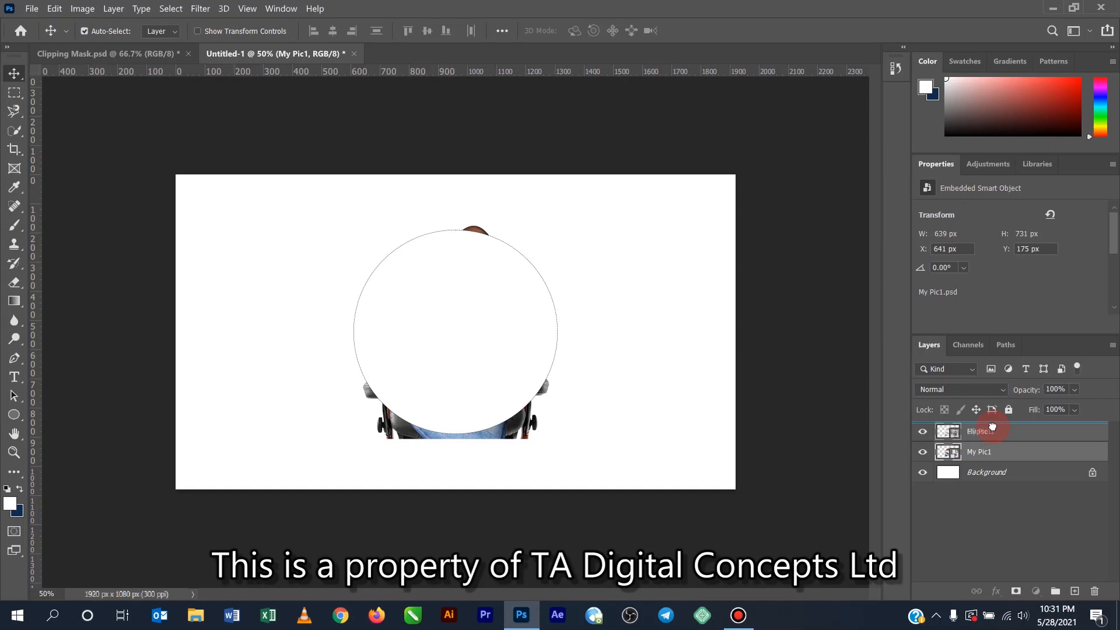
drag(992, 428, 992, 429)
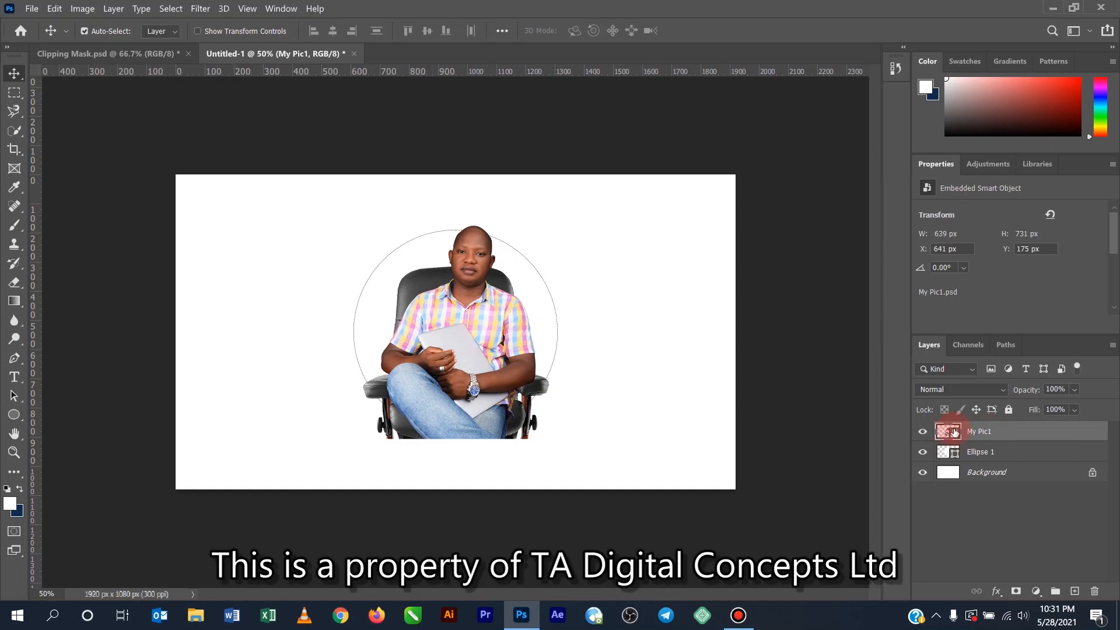
- Duplicate the My Pic1 layer and rename the original layer as Pic 1
key(ctrl+j)
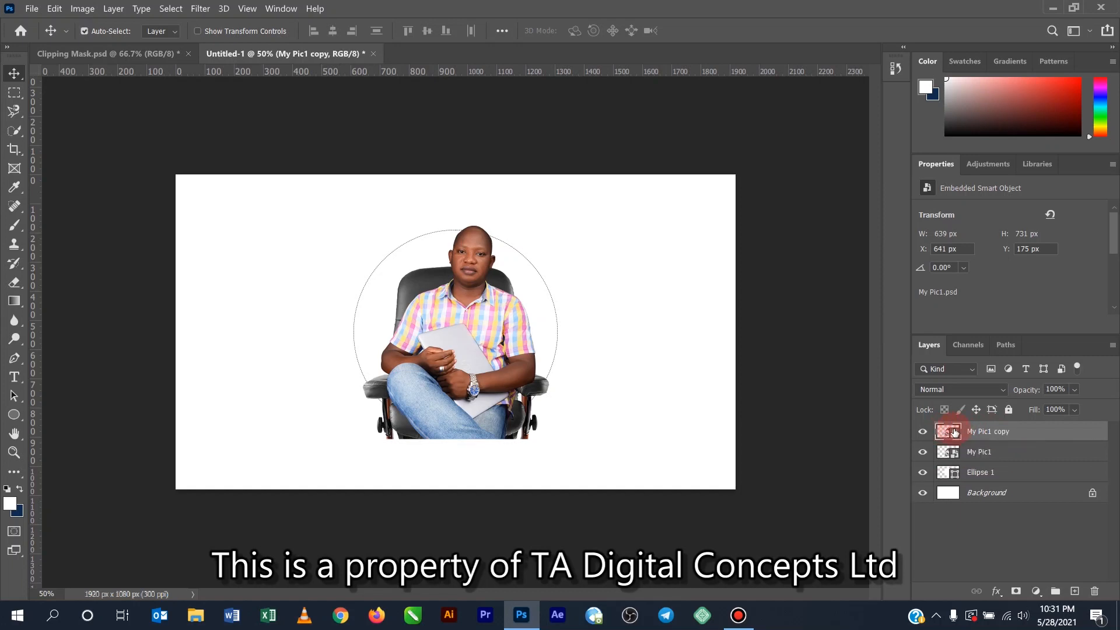
double_click(982, 451)
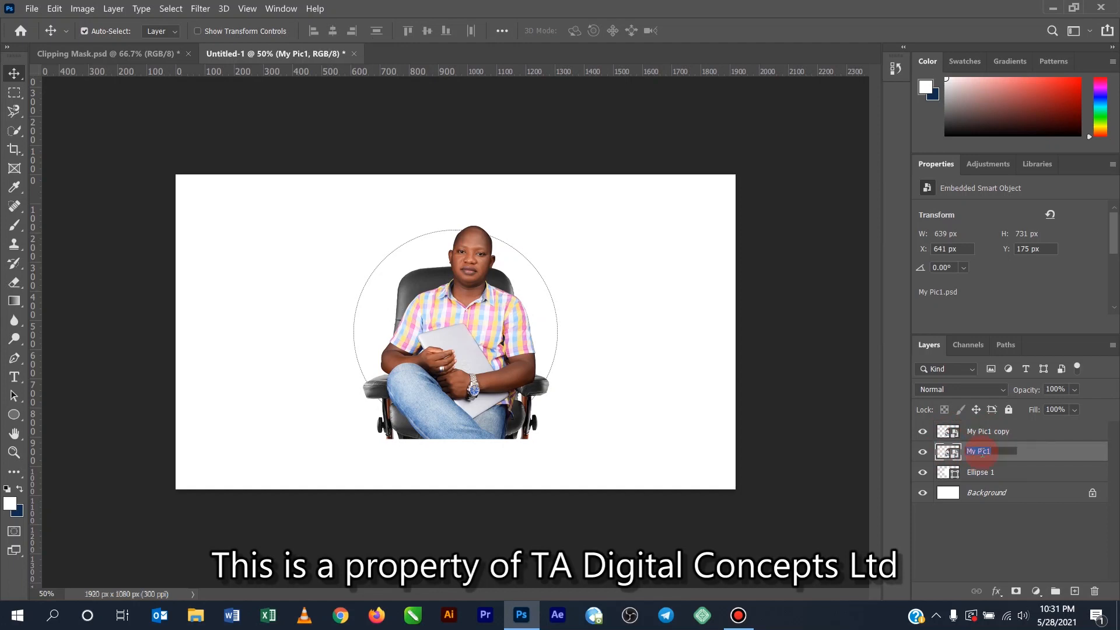
text(pi)
key(BackSpace)
key(BackSpace)
text(Pic 1)
click(1008, 522)
- Rename the My Pic1 copy layer as Pic 2
double_click(1004, 432)
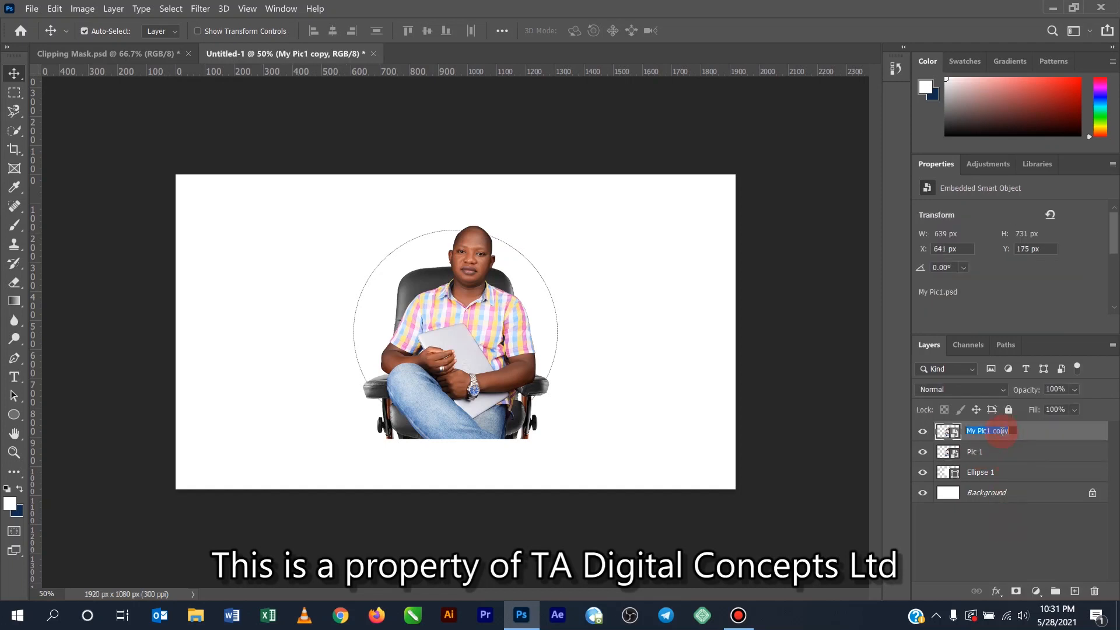
text(Pic 2)
key(Return)
- Hide the Pic 2 layer and enlarge the Pic 1 photo around its center to about 22.72% scale
click(922, 433)
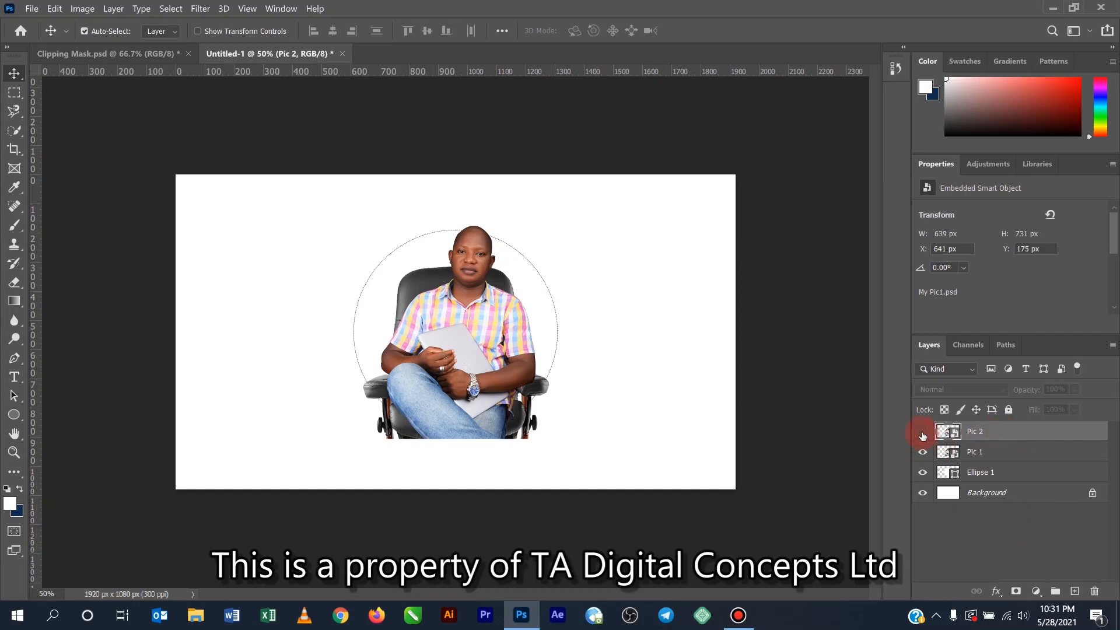
click(992, 453)
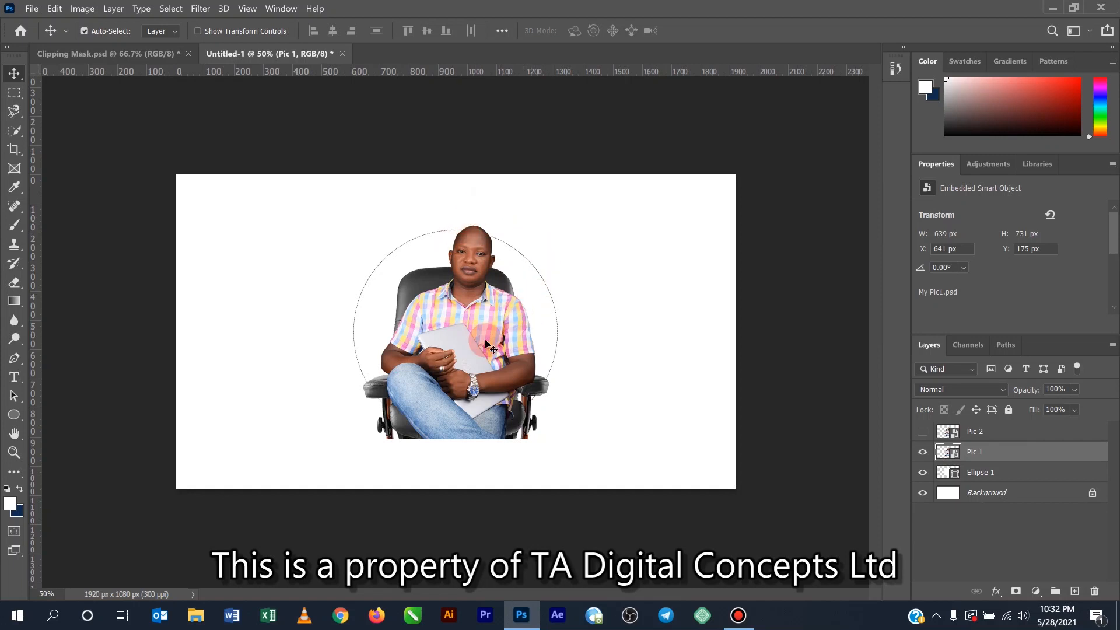
key(ctrl)
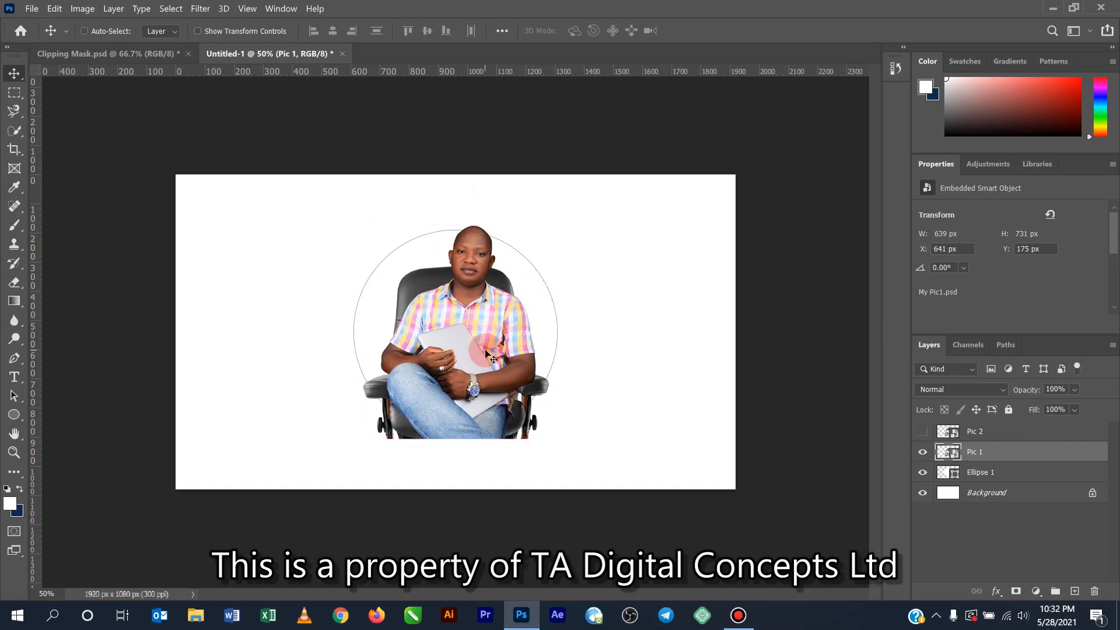
key(ctrl+t)
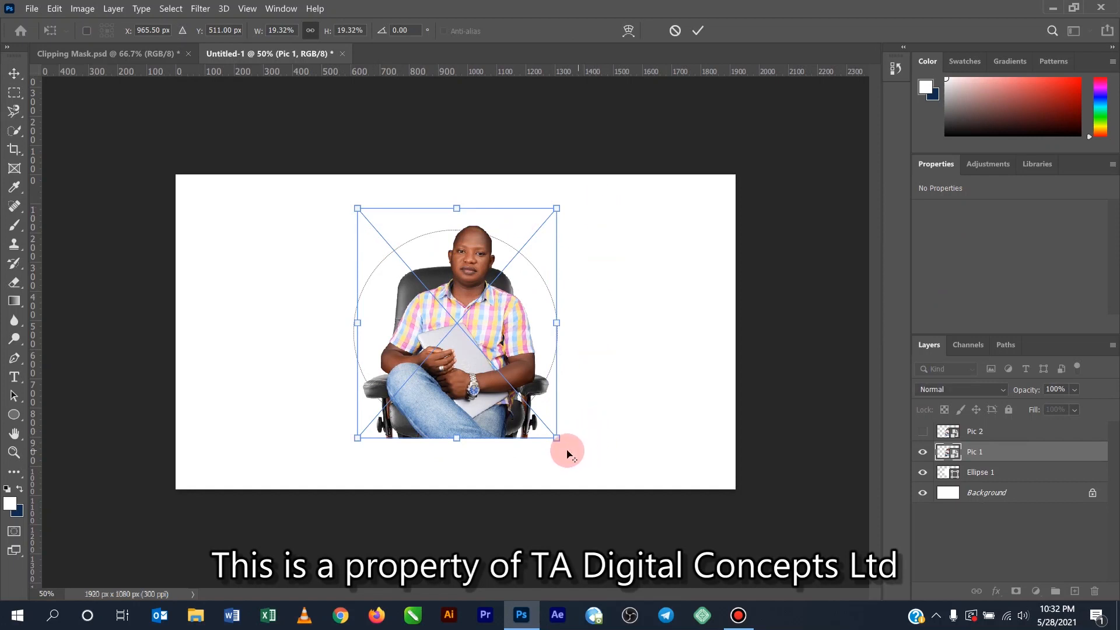
drag(557, 438, 575, 461)
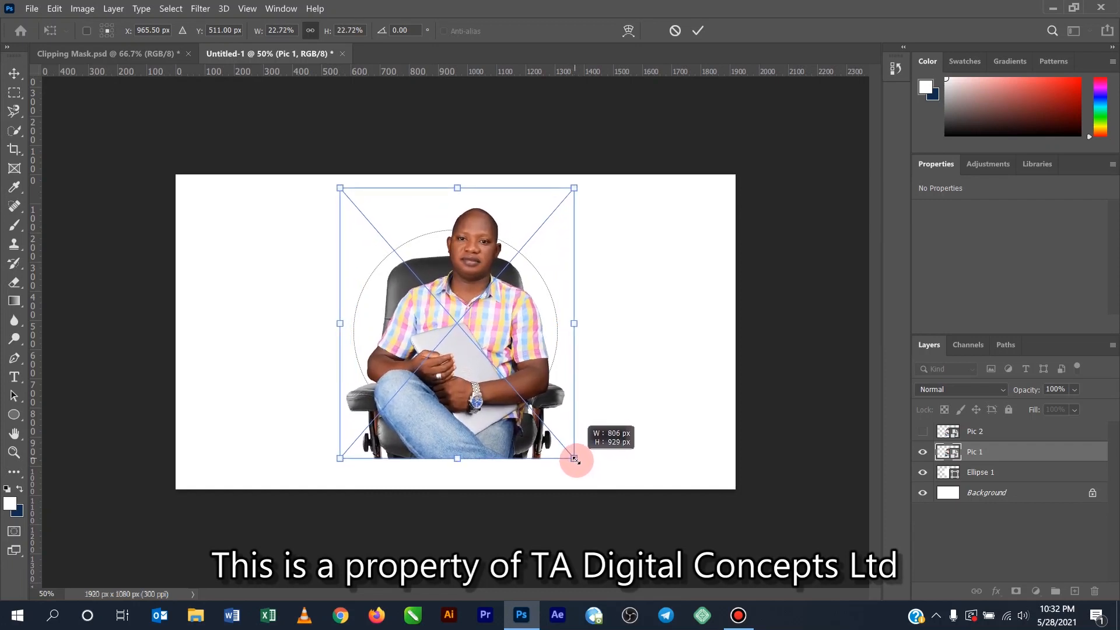
drag(575, 461, 575, 461)
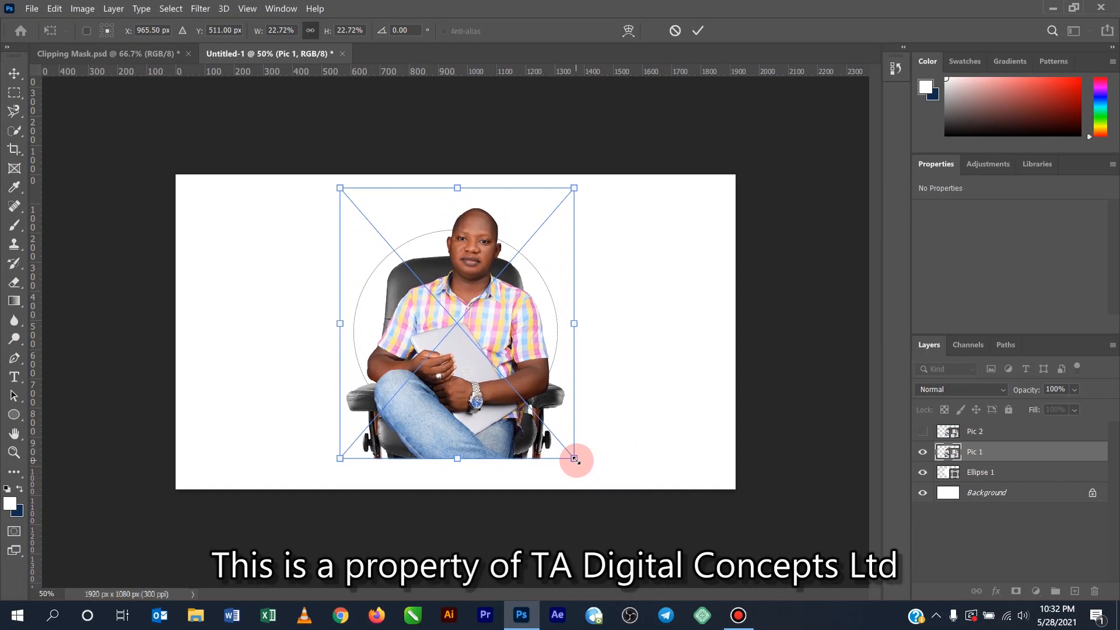
- Nudge the Pic 1 photo upward to a Y position of 485 px and apply the transform
key(Up)
key(Up)
key(Up)
key(Up)
key(Up)
key(Up)
key(Up)
key(Up)
key(Up)
key(Up)
key(Up)
key(Up)
key(Up)
key(Up)
key(Up)
key(Up)
key(Up)
key(Up)
key(Up)
key(Up)
key(Up)
key(Up)
key(Up)
key(Up)
key(Up)
key(Up)
key(Up)
key(Up)
key(Down)
key(Down)
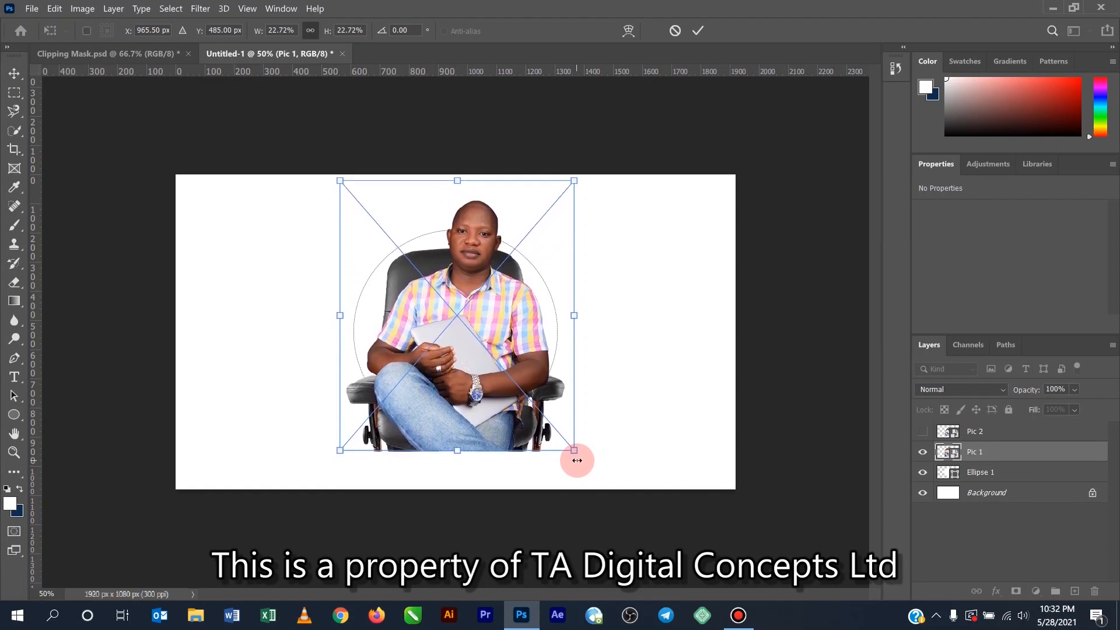
click(699, 31)
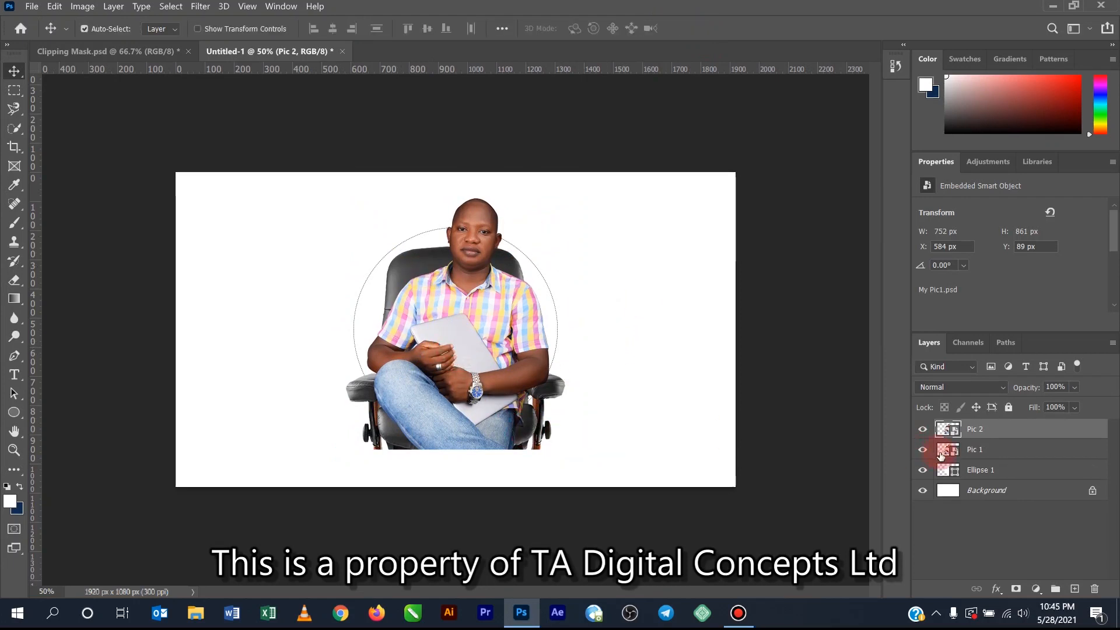
- Clip the Pic 1 layer to the Ellipse 1 layer and hide the Pic 2 layer
click(1002, 438)
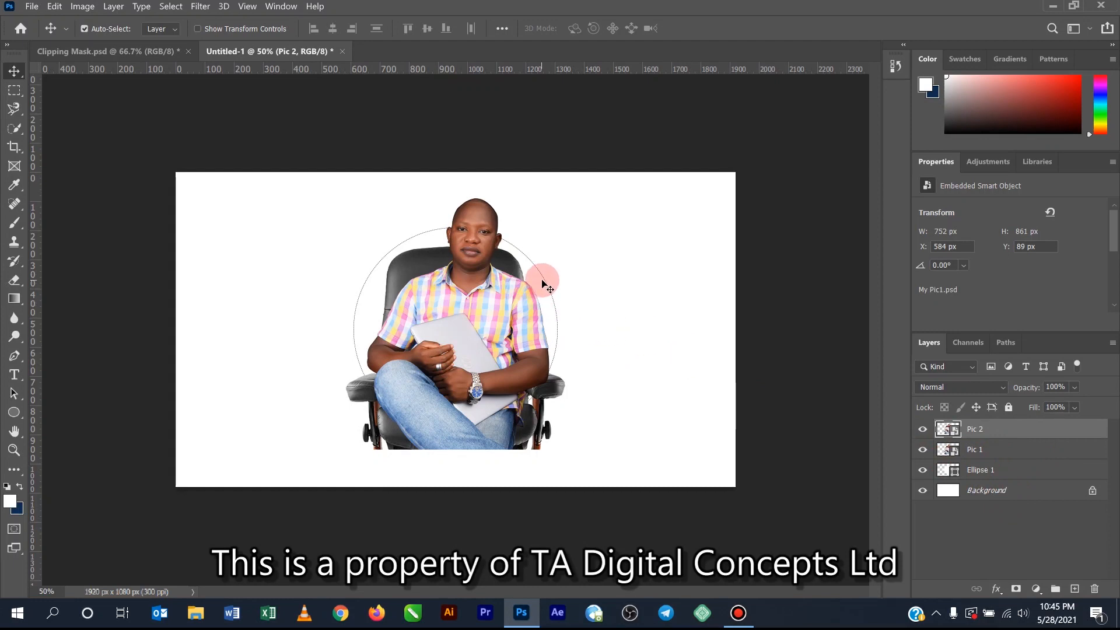
click(992, 516)
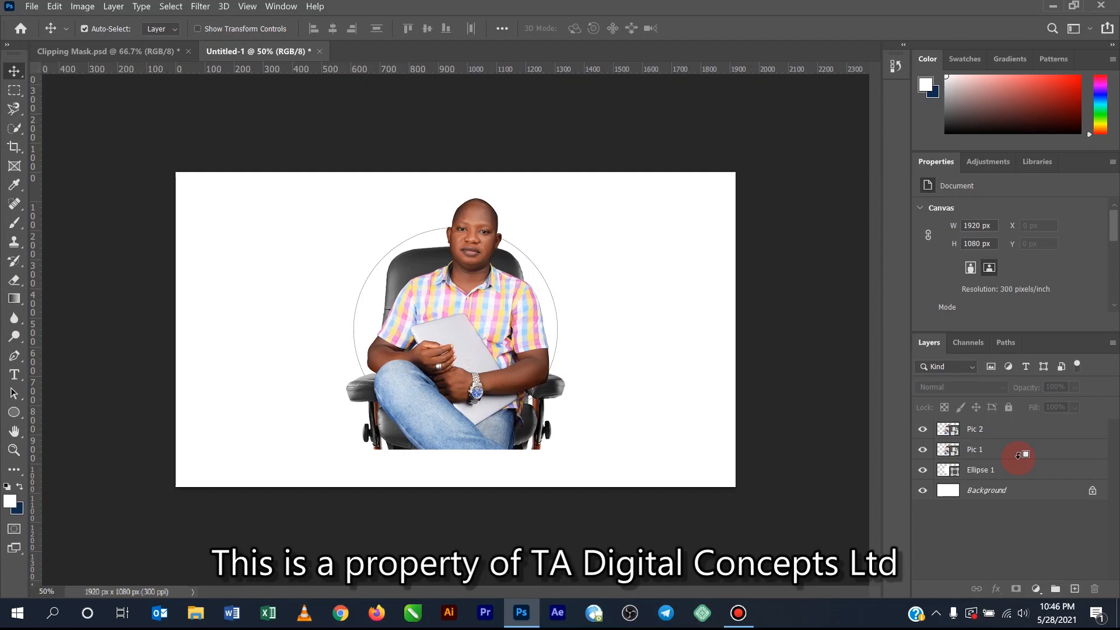
alt+click(1018, 455)
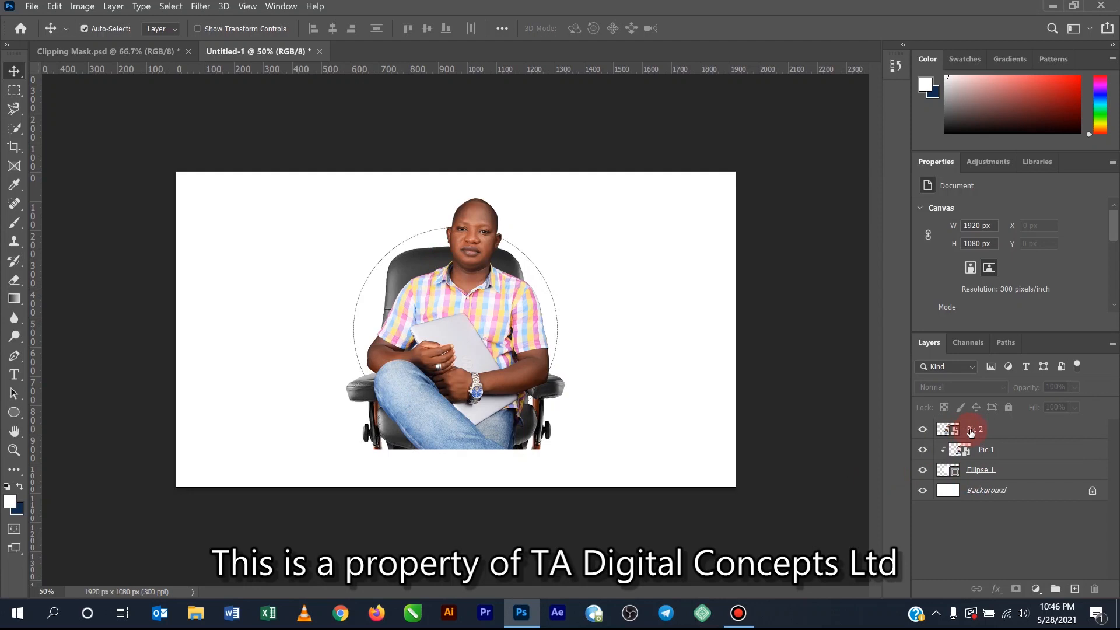
click(924, 431)
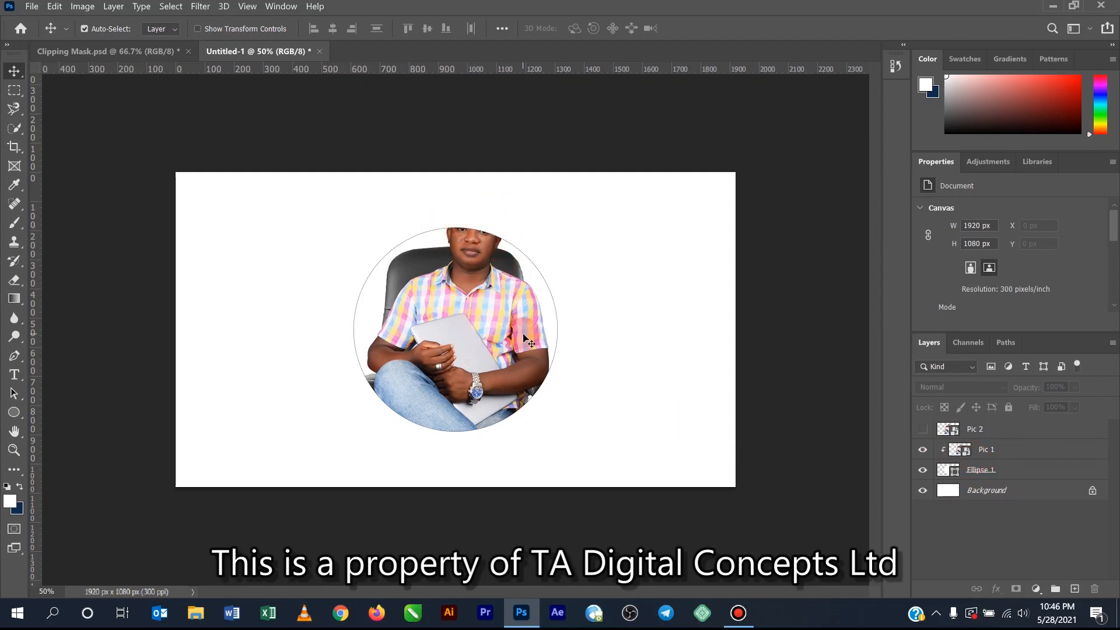
- Duplicate the Pic 2 layer and rename the copy as Pic 3
click(990, 432)
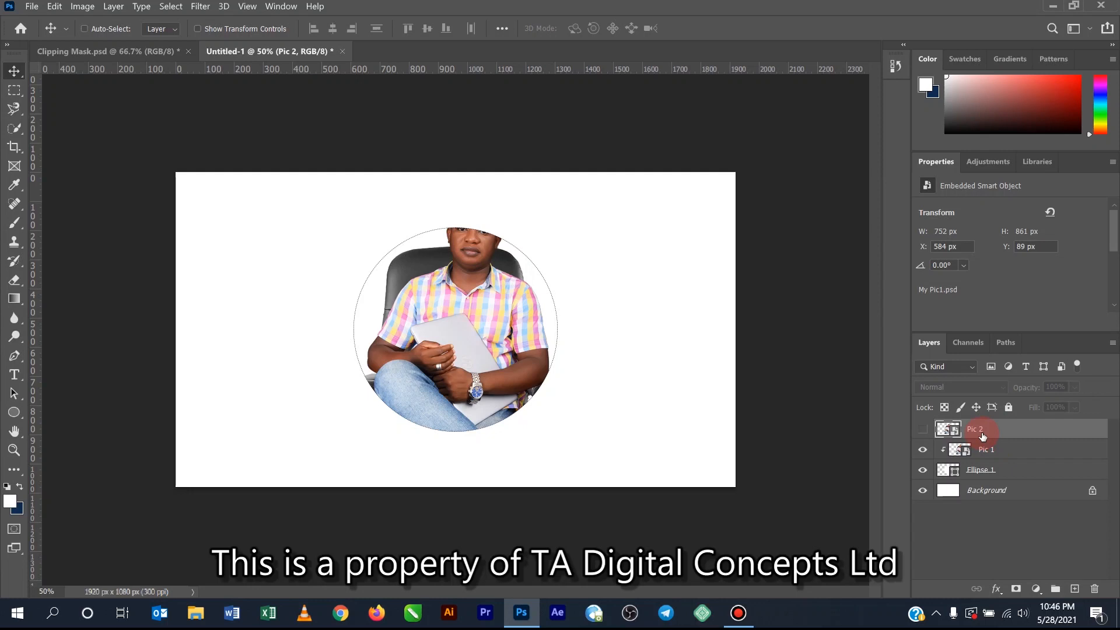
key(ctrl+j)
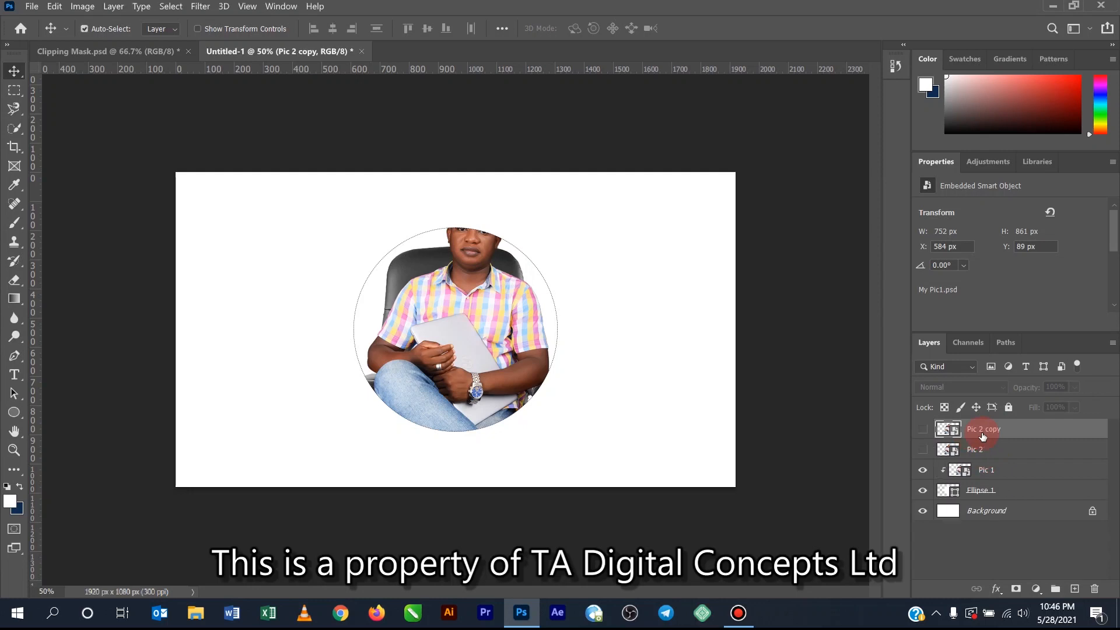
double_click(983, 430)
text(Pic 3)
key(Return)
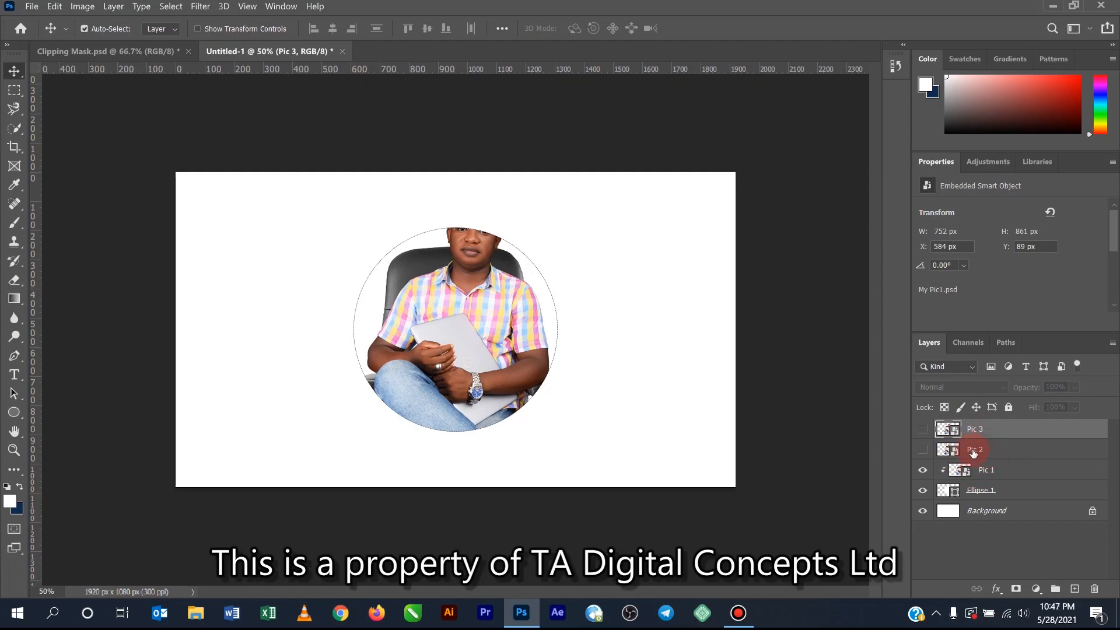
- Show and select the Pic 2 layer, and set the Eraser Tool's brush size to 100 px
click(922, 450)
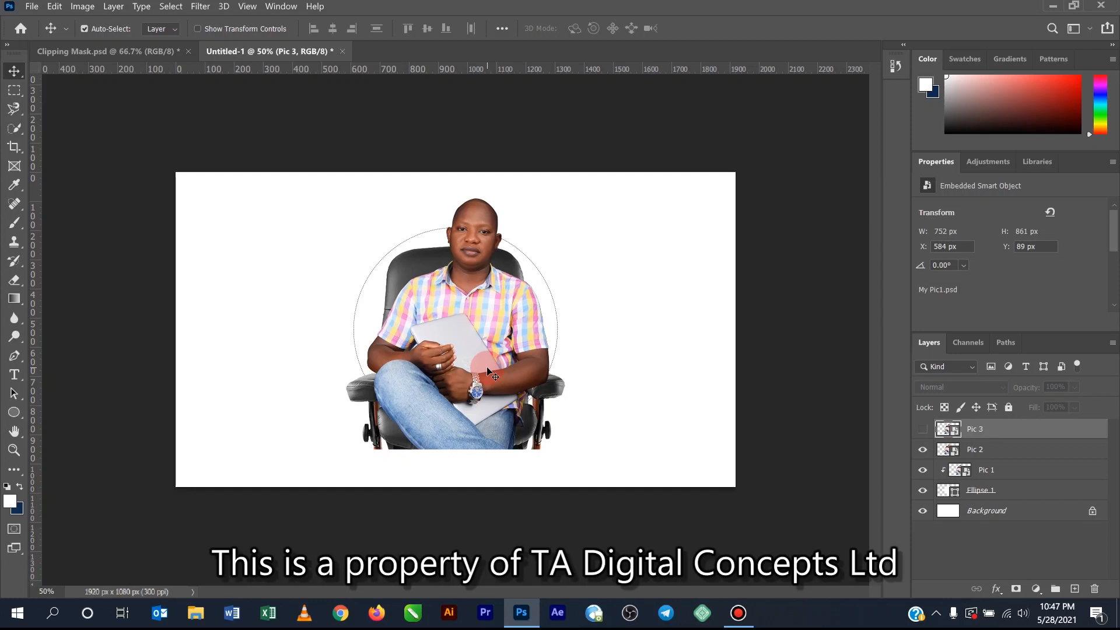
click(999, 450)
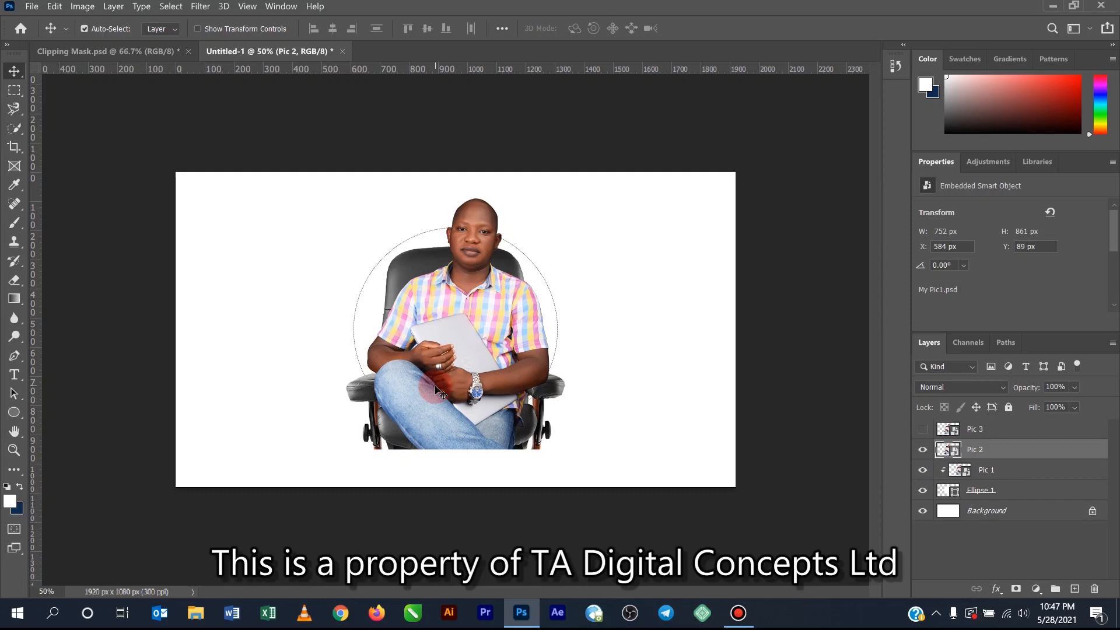
click(23, 283)
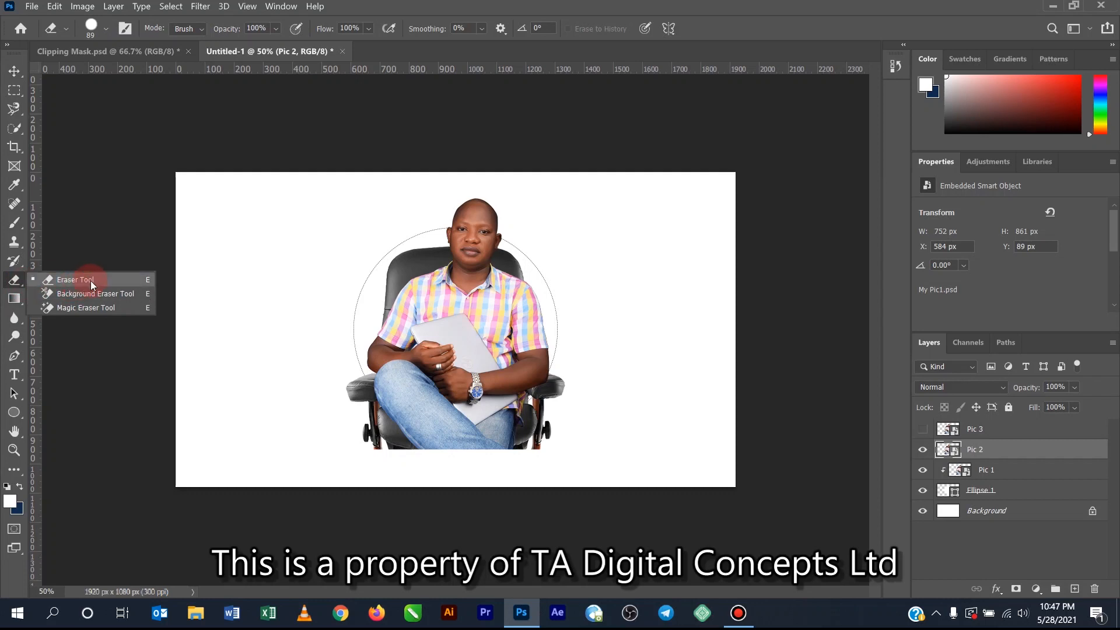
click(90, 282)
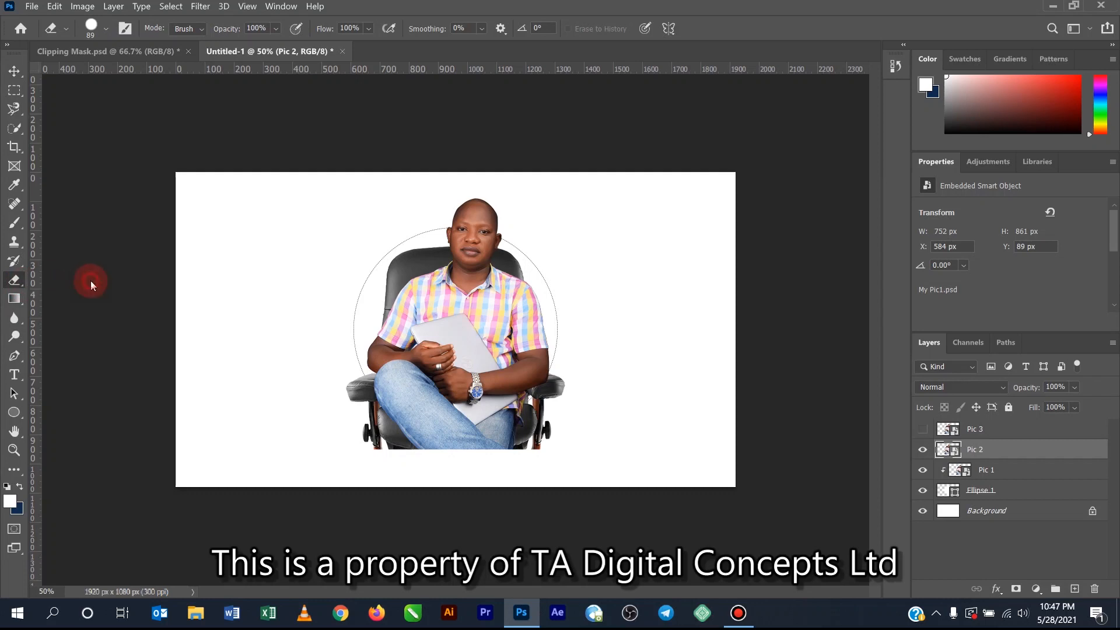
click(107, 28)
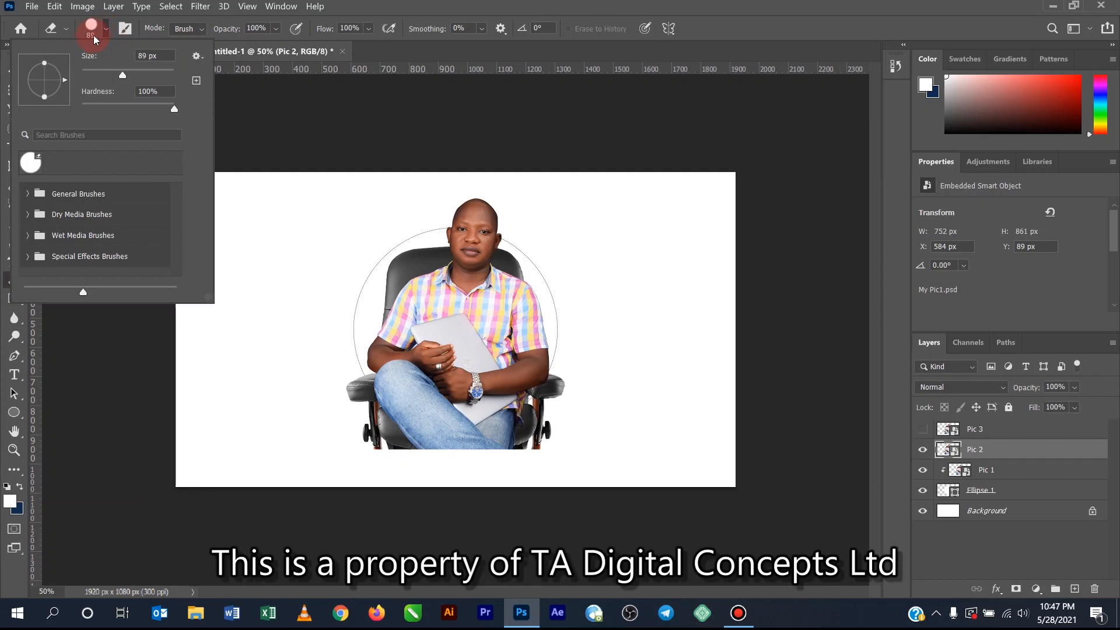
drag(122, 78, 129, 80)
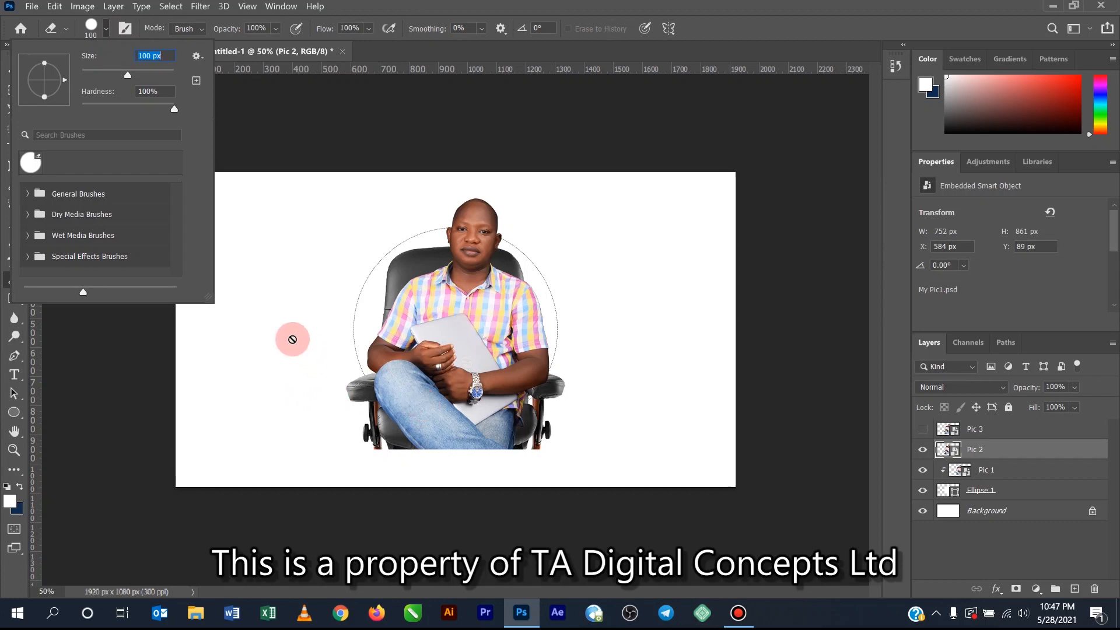
click(293, 339)
- Rasterize the Pic 2 layer and erase the chair and leg parts extending beyond the circle's sides and lower edge, then deselect the layer
drag(581, 185, 639, 211)
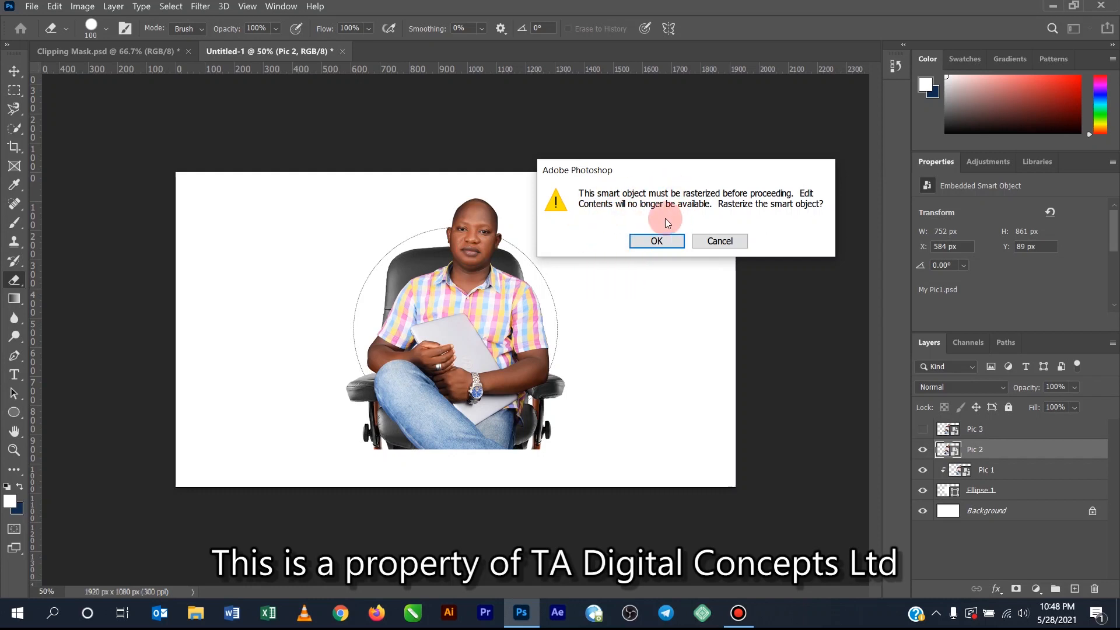
click(657, 241)
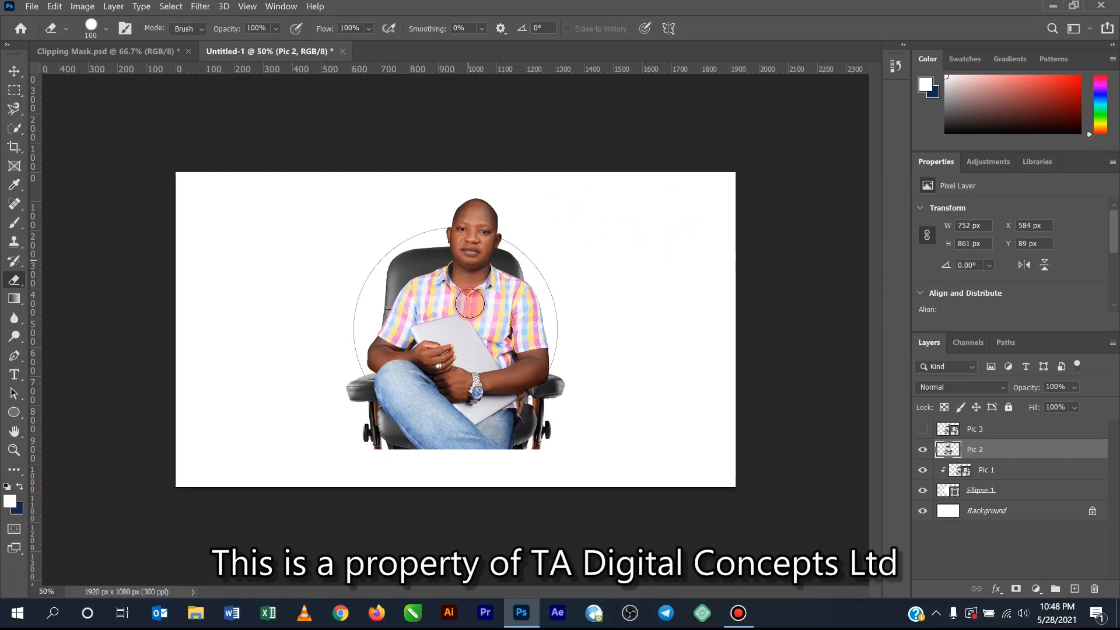
click(476, 281)
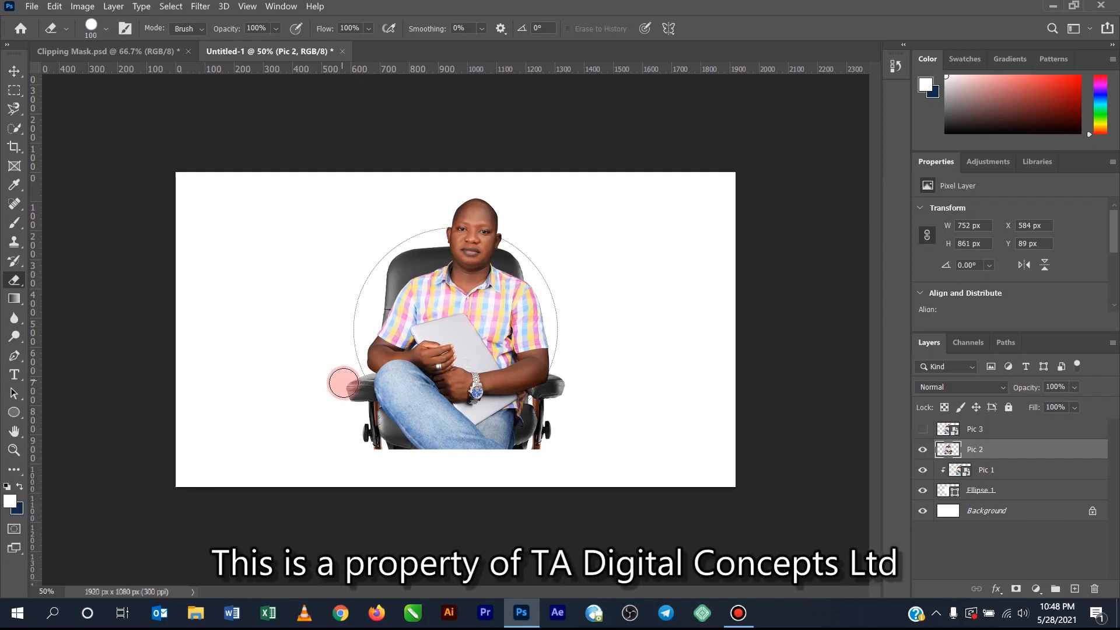
mouse_move(351, 386)
mouse_down()
mouse_move(401, 450)
mouse_move(359, 439)
mouse_move(335, 409)
mouse_move(333, 375)
mouse_move(412, 438)
mouse_move(486, 448)
mouse_move(465, 452)
mouse_move(408, 453)
mouse_move(385, 439)
mouse_move(361, 392)
mouse_move(444, 437)
mouse_move(511, 425)
mouse_move(566, 382)
mouse_move(553, 421)
mouse_move(518, 452)
mouse_move(479, 457)
mouse_move(554, 375)
mouse_move(533, 404)
mouse_move(495, 421)
mouse_move(423, 429)
mouse_move(366, 404)
mouse_move(322, 340)
mouse_move(284, 329)
mouse_up()
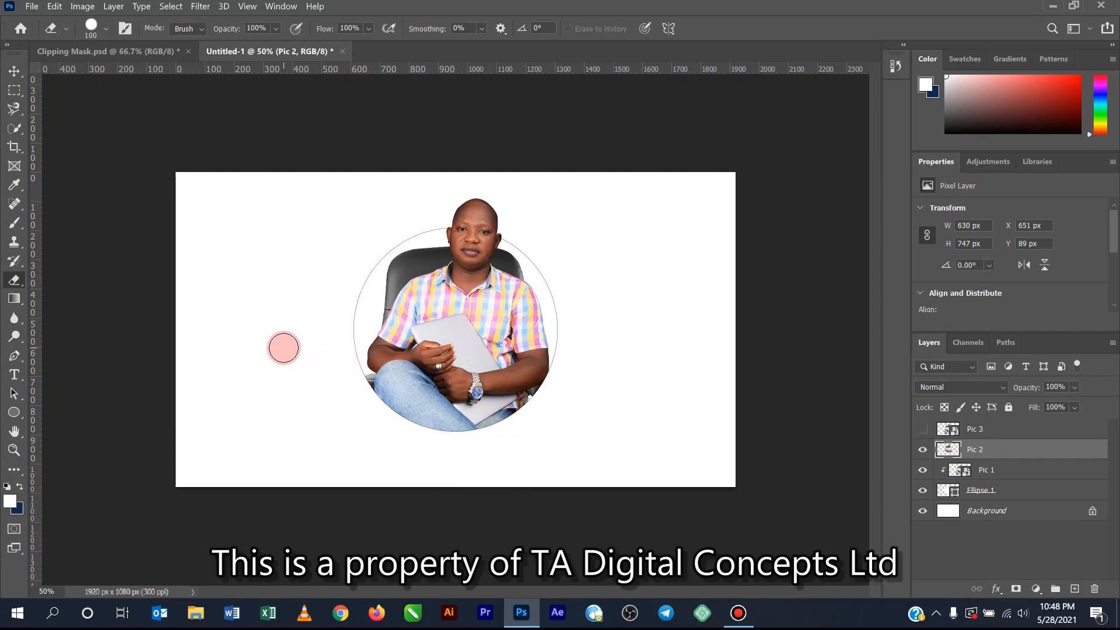
click(15, 72)
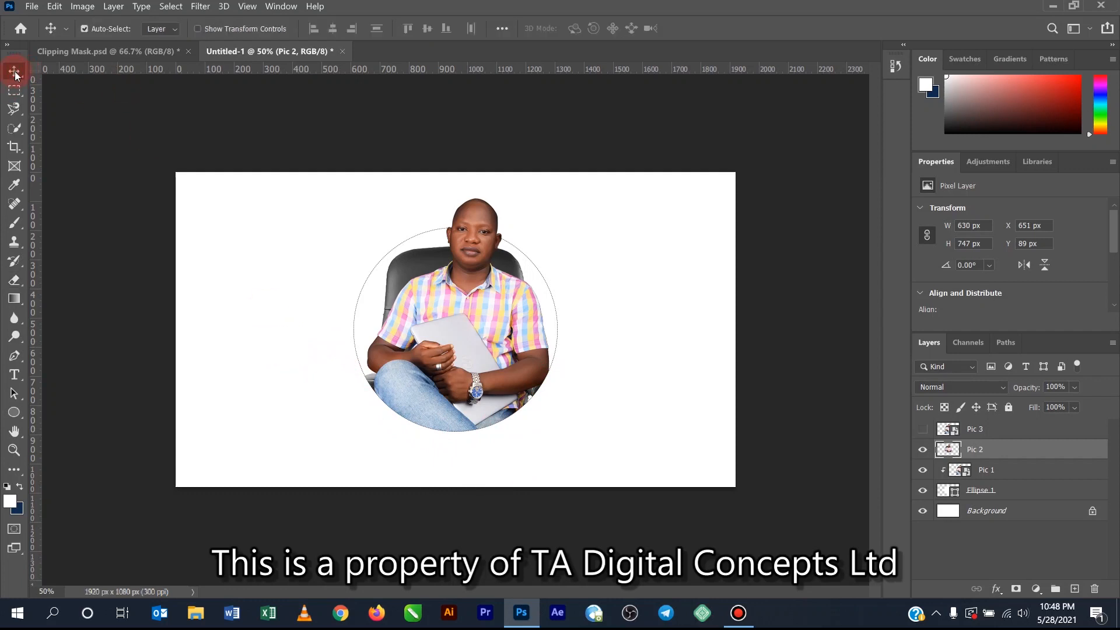
click(363, 287)
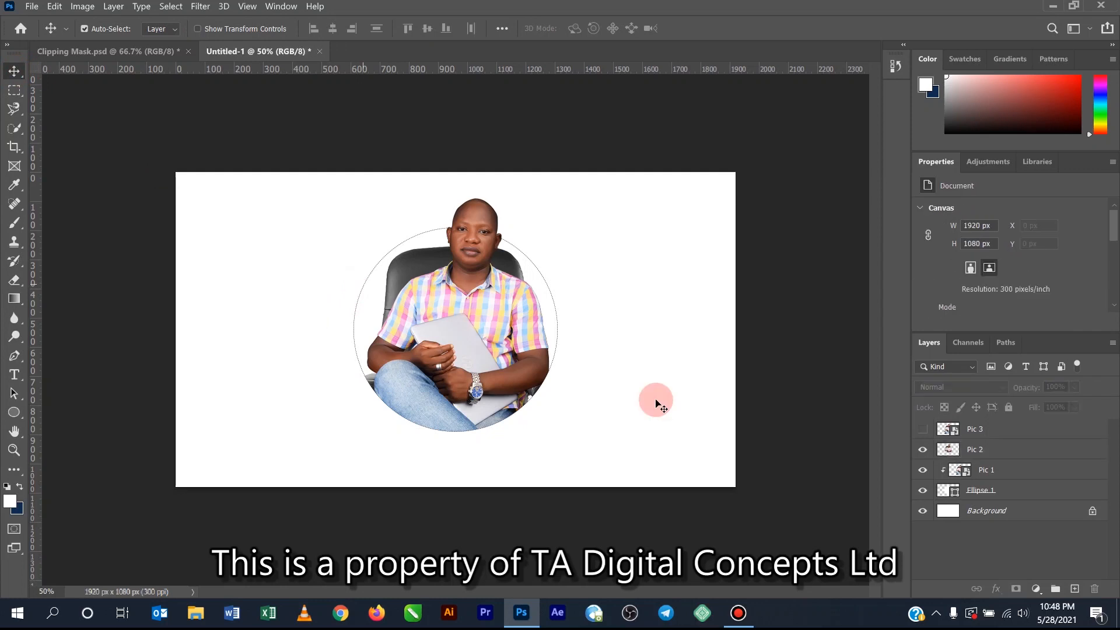
- Add a Stroke layer style to the Ellipse 1 layer, keeping the circle in view beside the style settings
click(1020, 492)
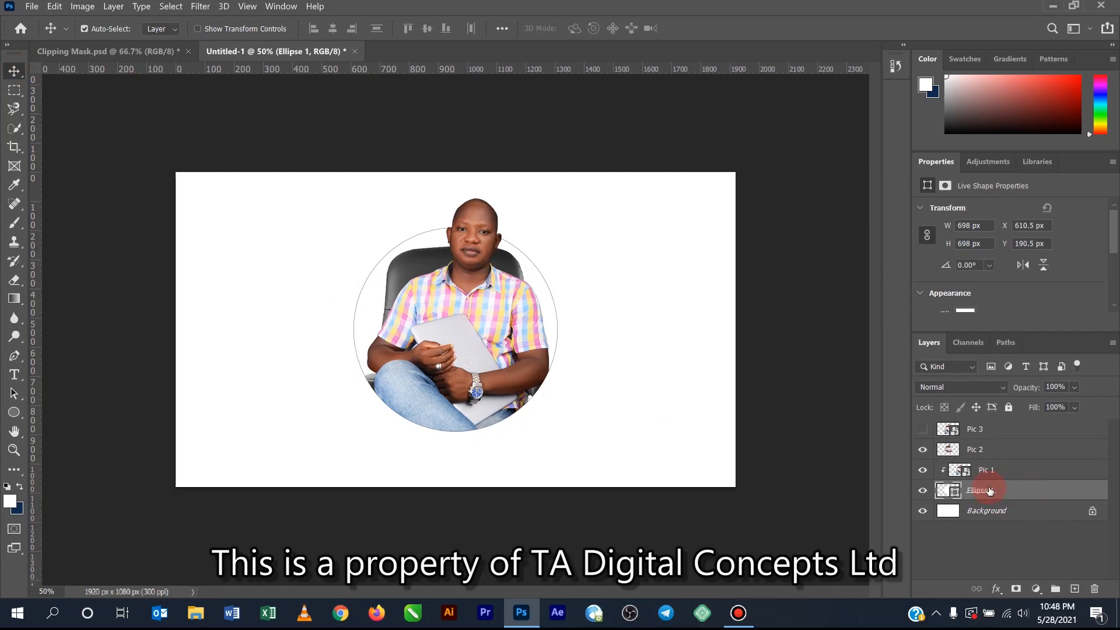
click(996, 590)
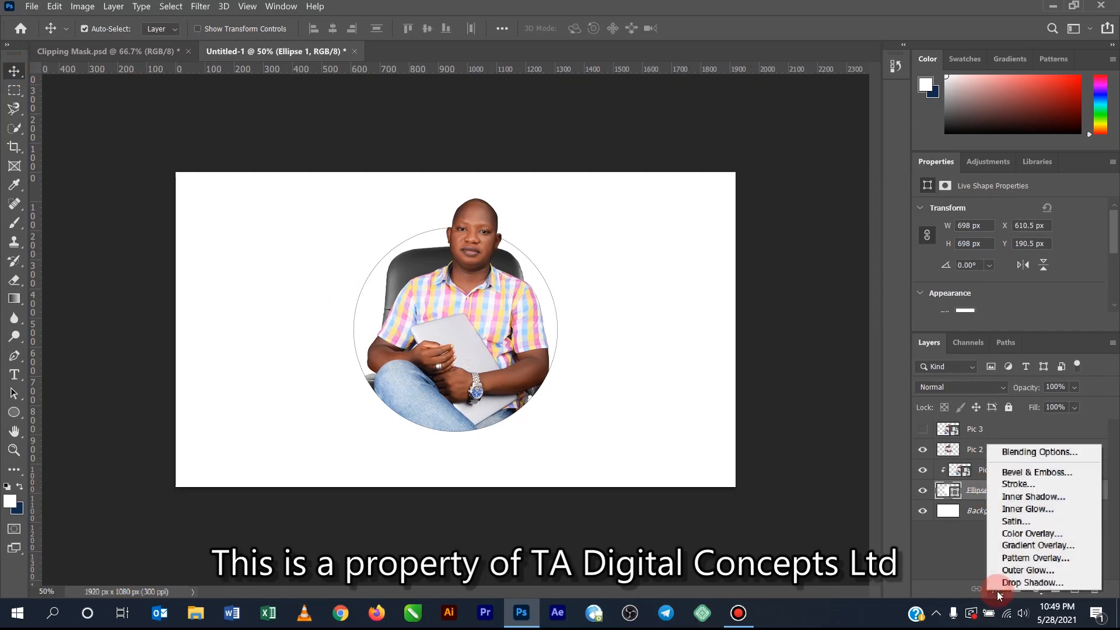
click(1025, 484)
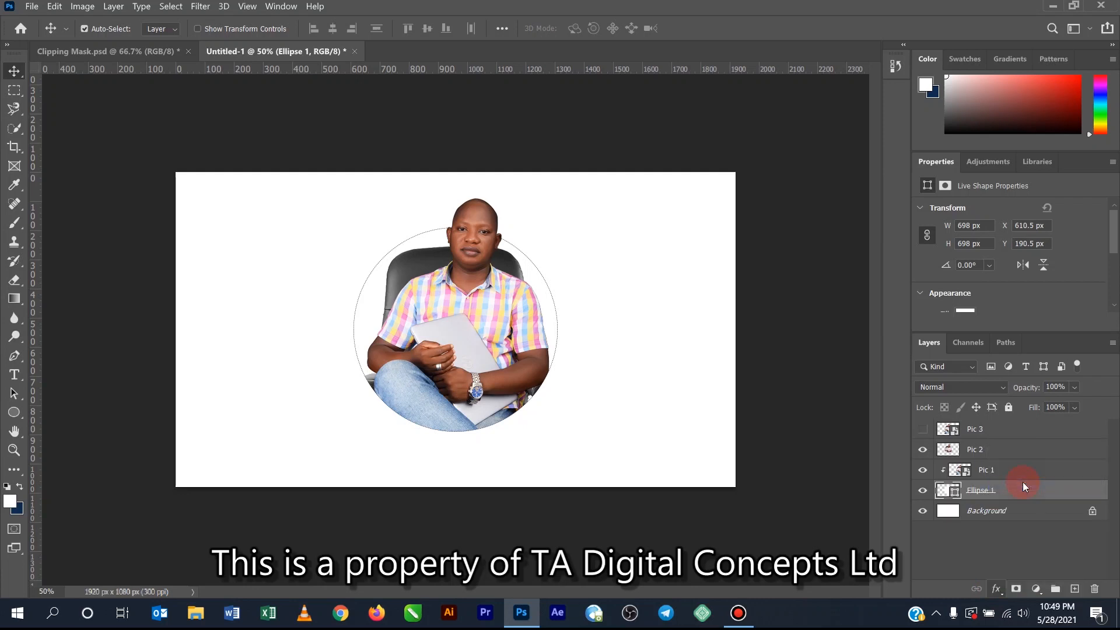
drag(341, 161, 891, 149)
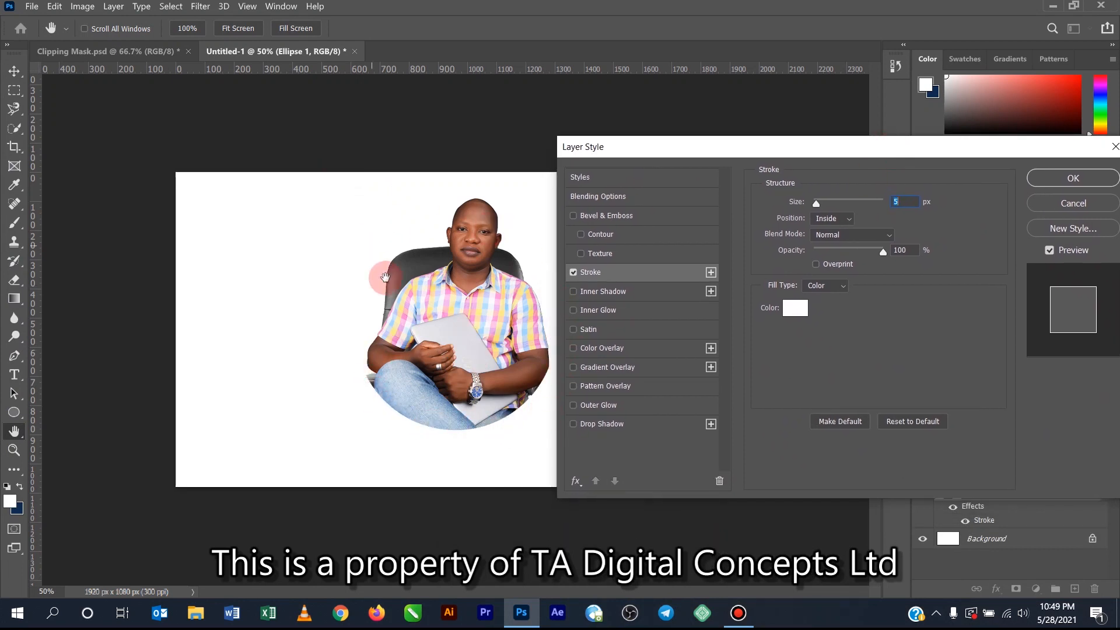
- Set the circle's stroke color to a pink sampled from the man's checked shirt
click(798, 309)
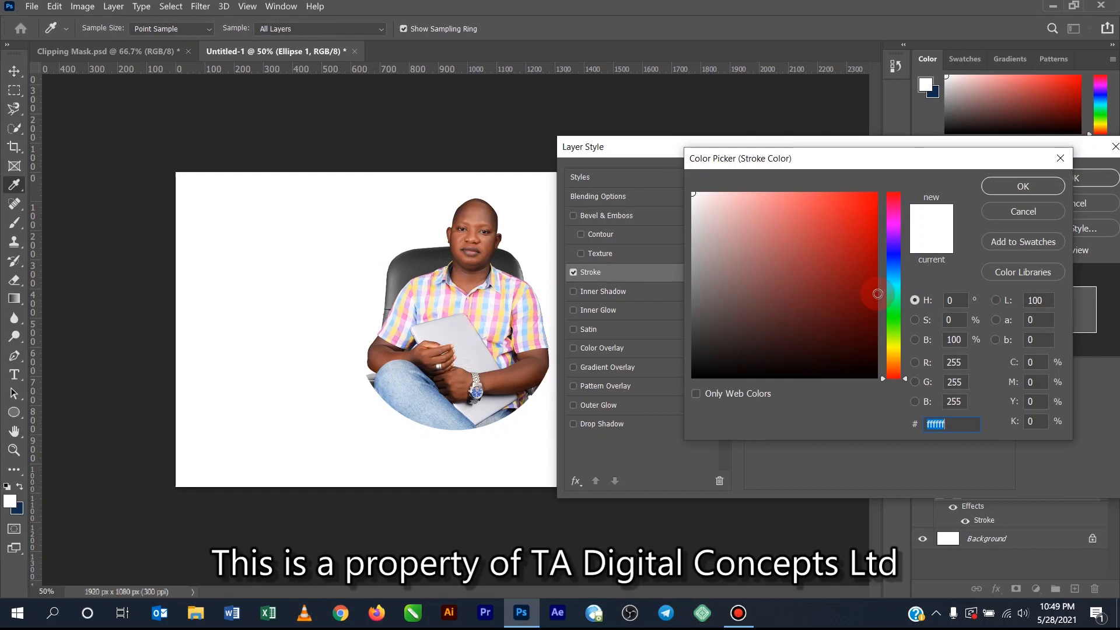
click(873, 327)
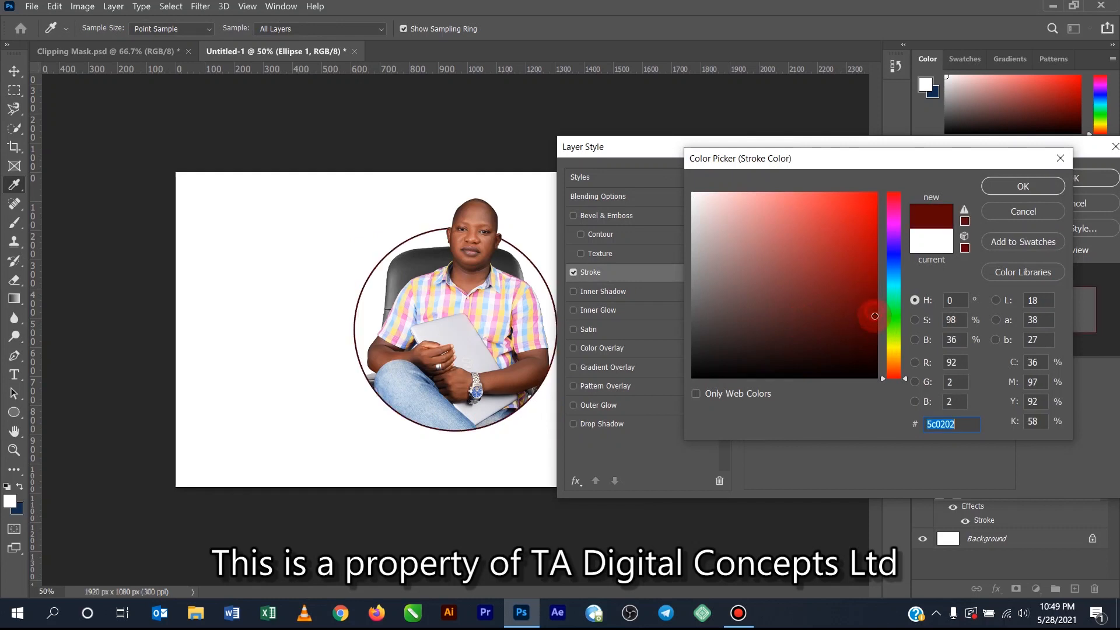
click(877, 333)
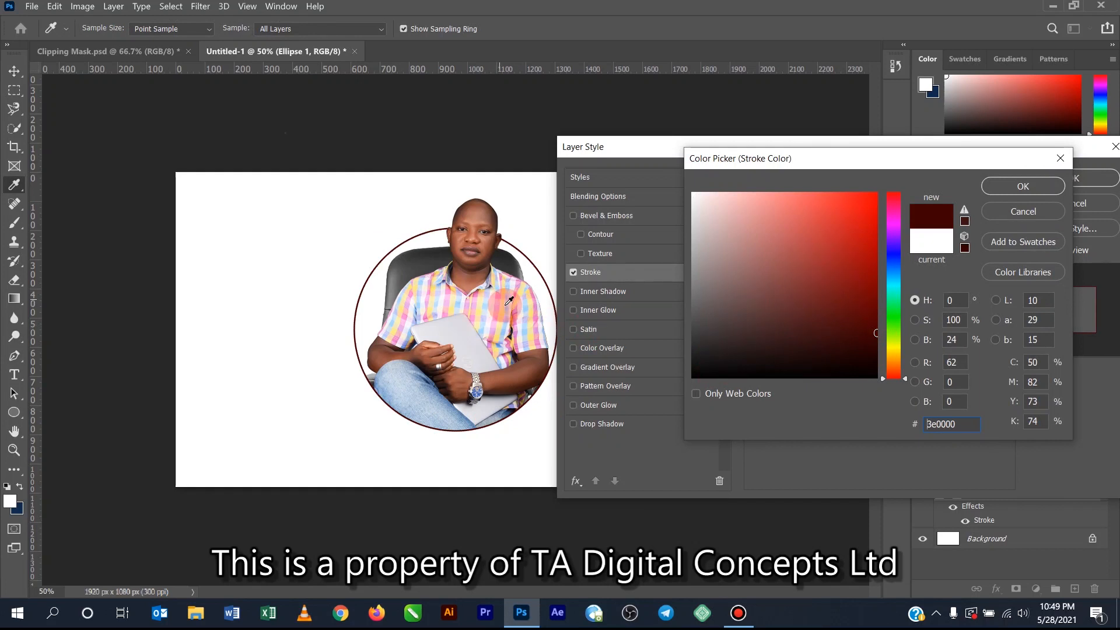
click(479, 290)
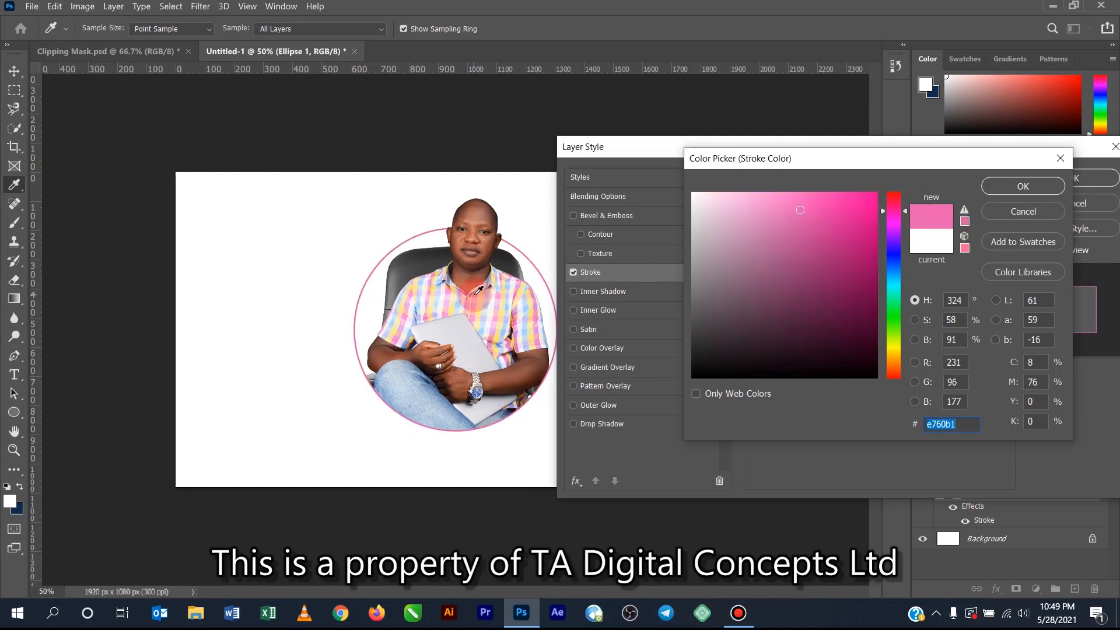
click(1024, 186)
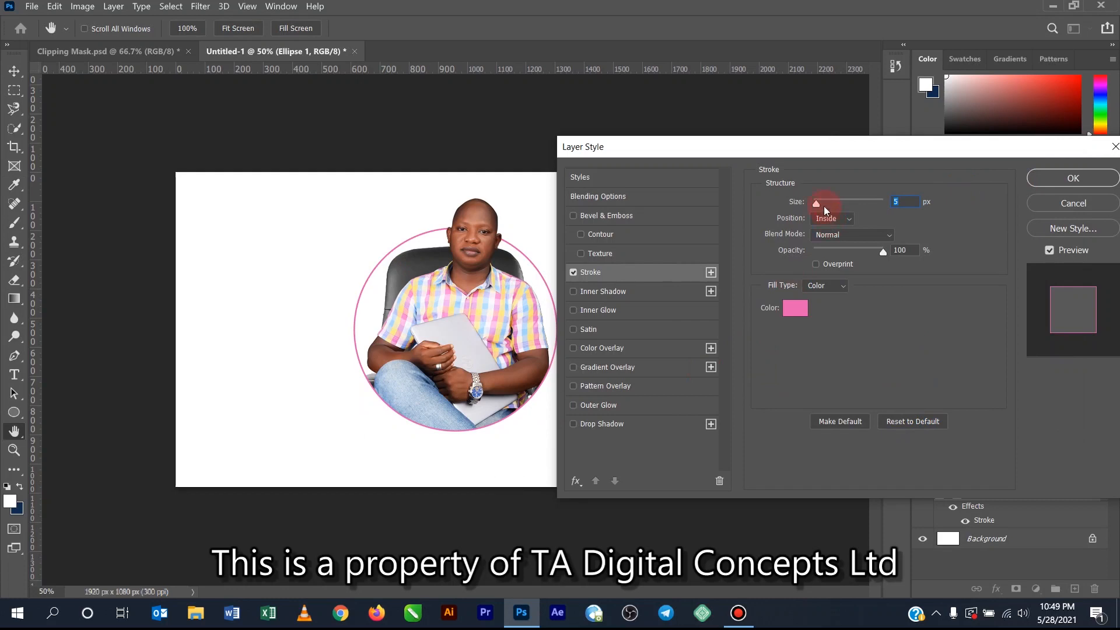
- Set the circle's stroke size to 10 px and apply the layer style
drag(815, 204, 867, 204)
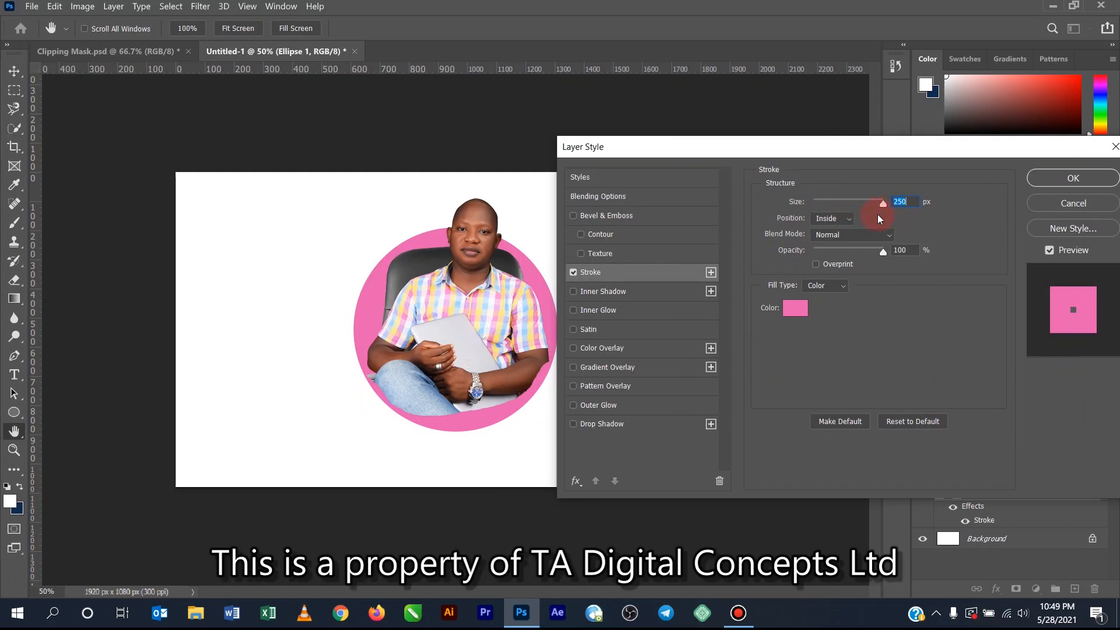
drag(887, 209, 821, 203)
double_click(909, 203)
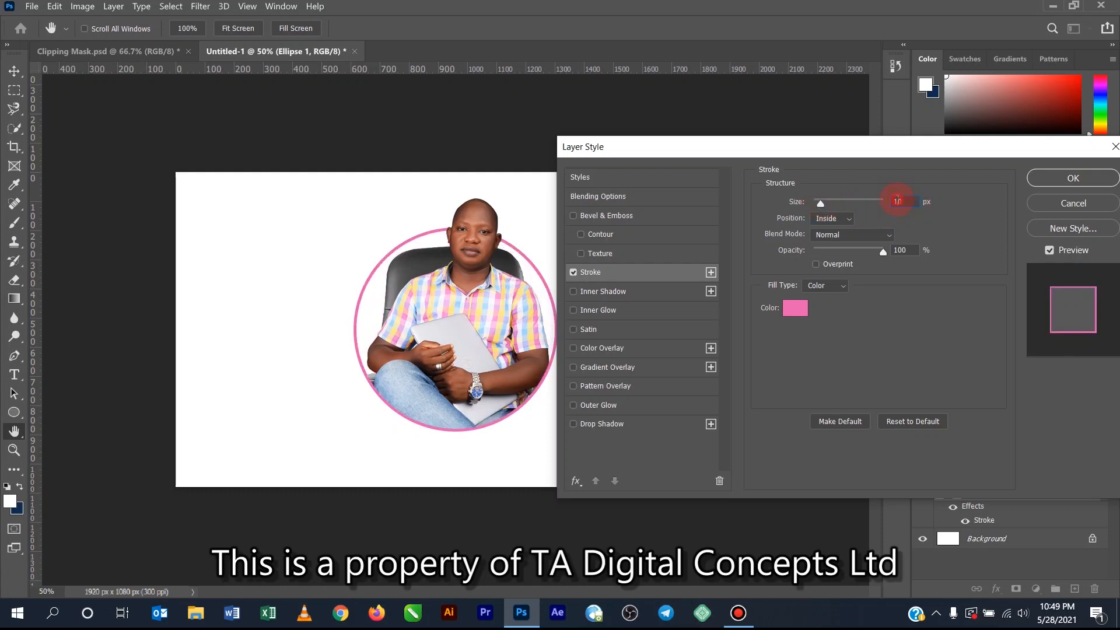
text(15)
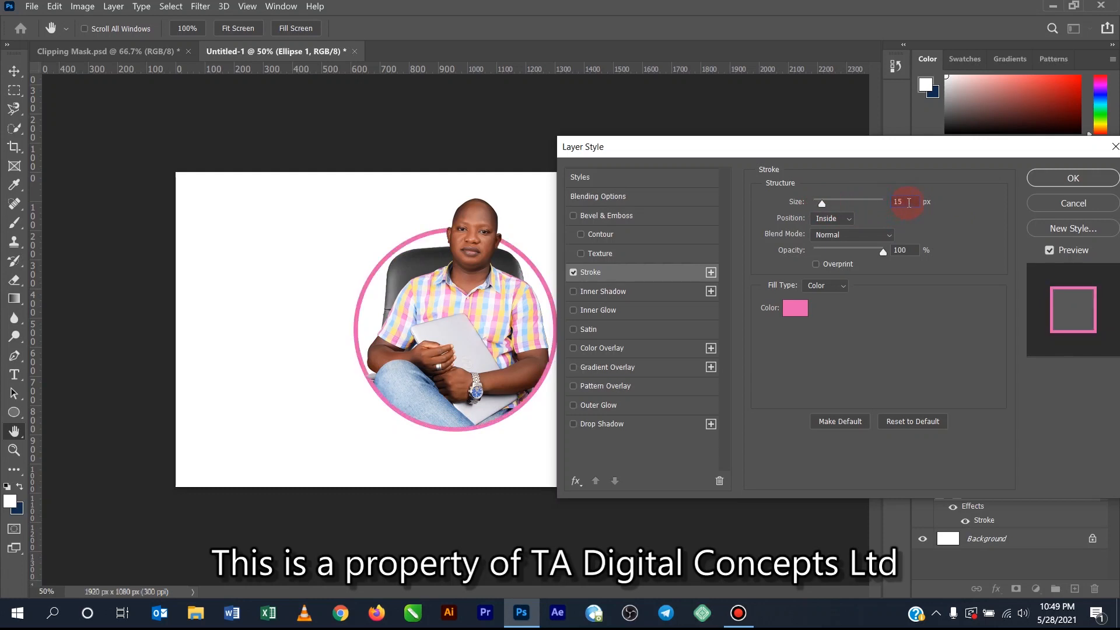
key(BackSpace)
text(0)
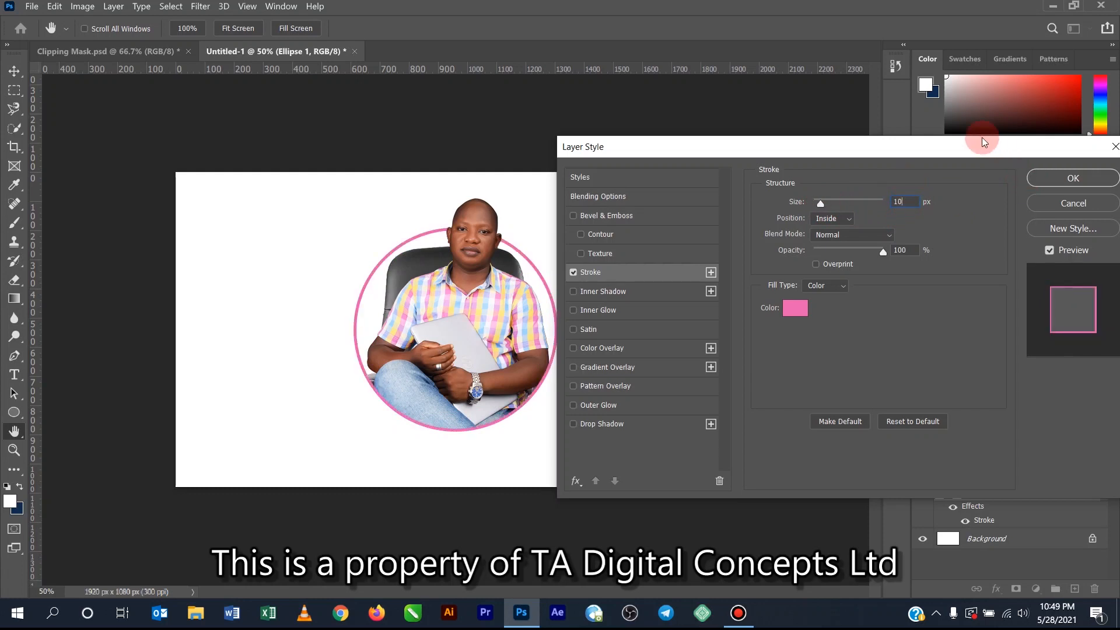
drag(975, 142, 758, 153)
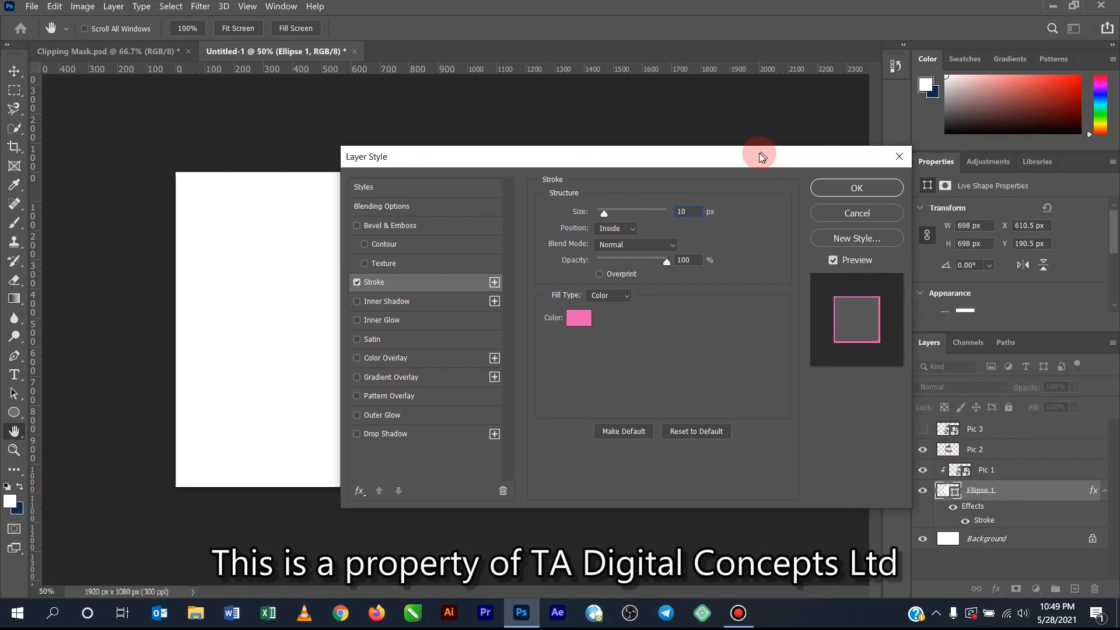
click(842, 190)
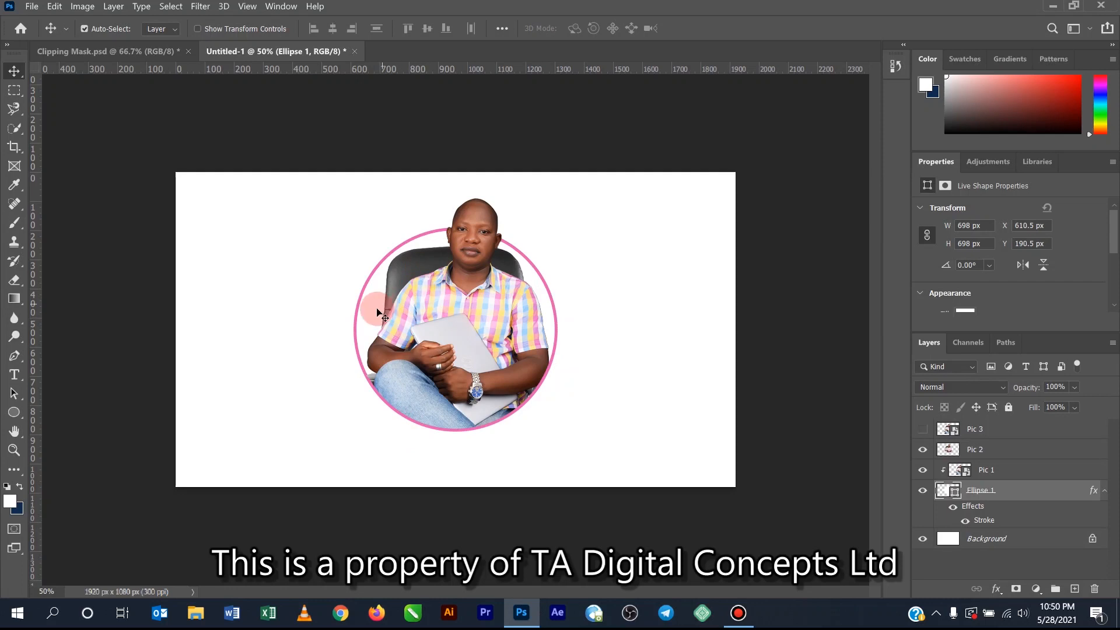
- Set the foreground color to a light yellow sampled from the shirt and fill the Ellipse 1 circle with it
click(10, 503)
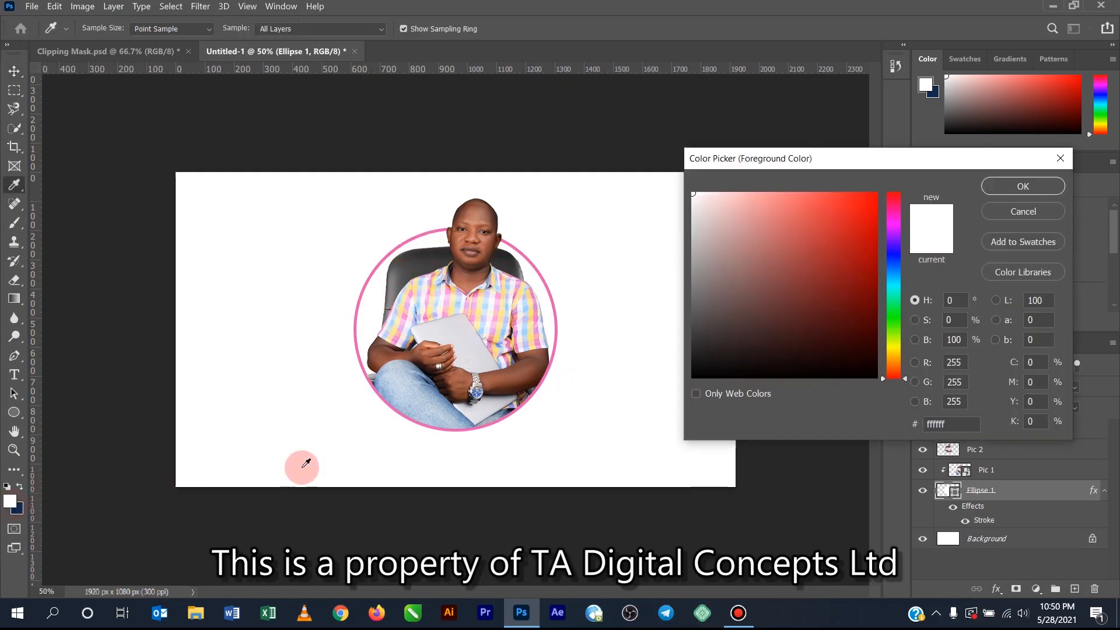
click(436, 304)
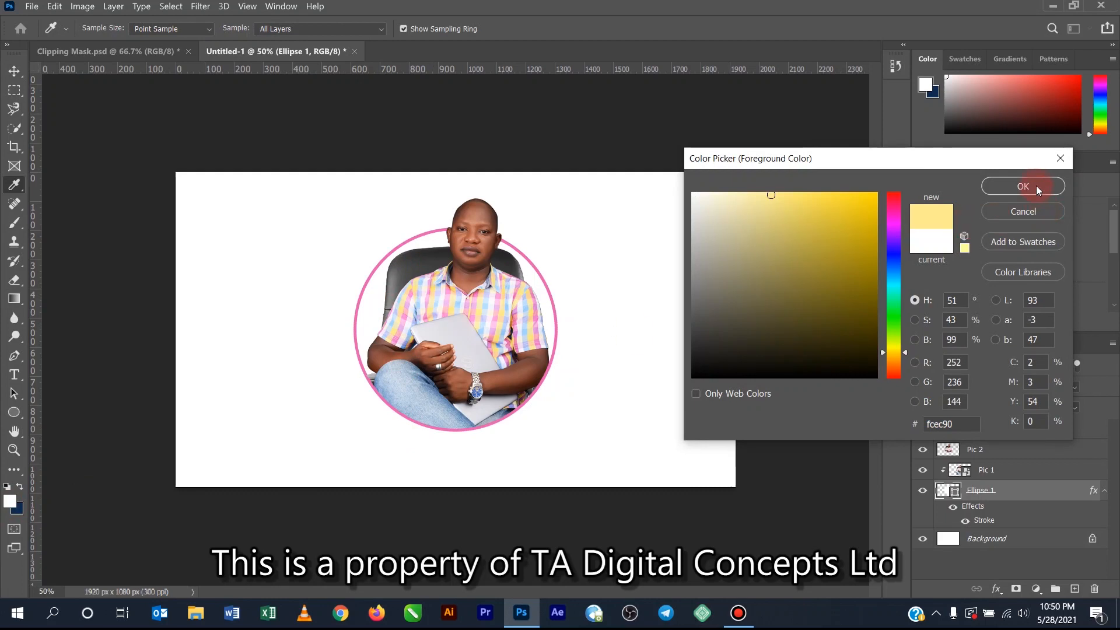
click(1037, 186)
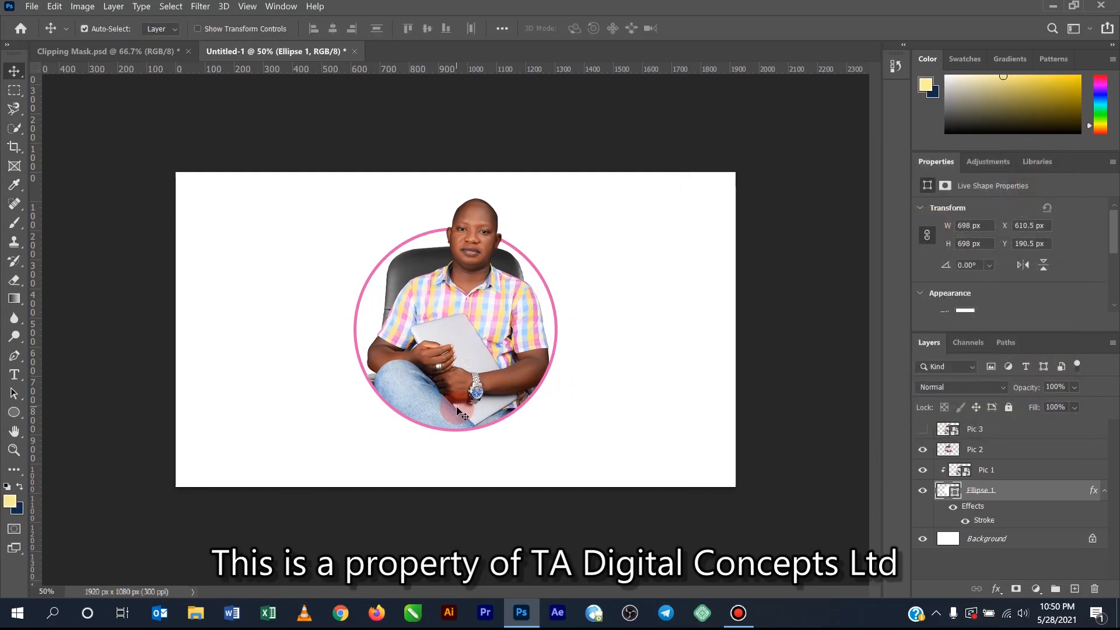
key(alt+BackSpace)
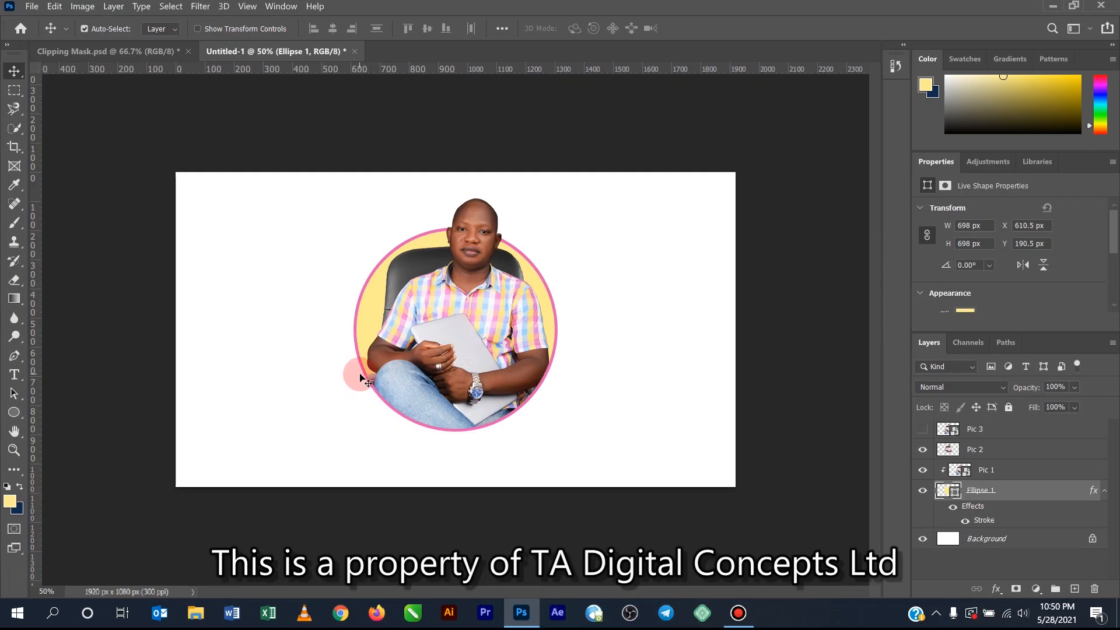
- Move the circle and both visible photo layers together to the left part of the canvas, circle at X 42 px, then deselect them
drag(274, 187, 604, 471)
drag(473, 315, 326, 336)
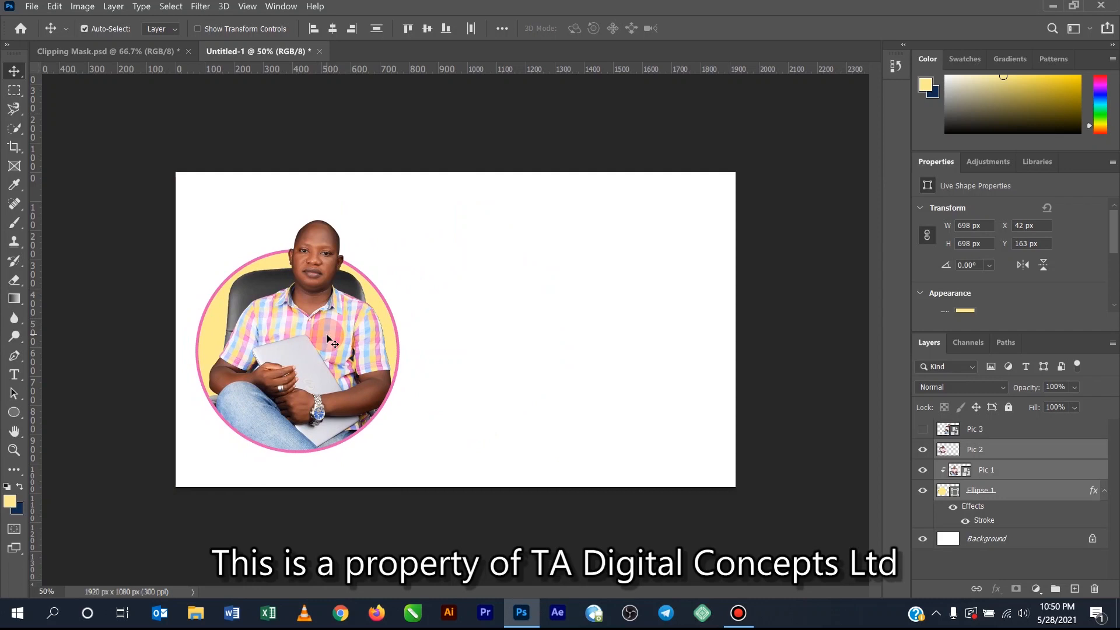
click(456, 369)
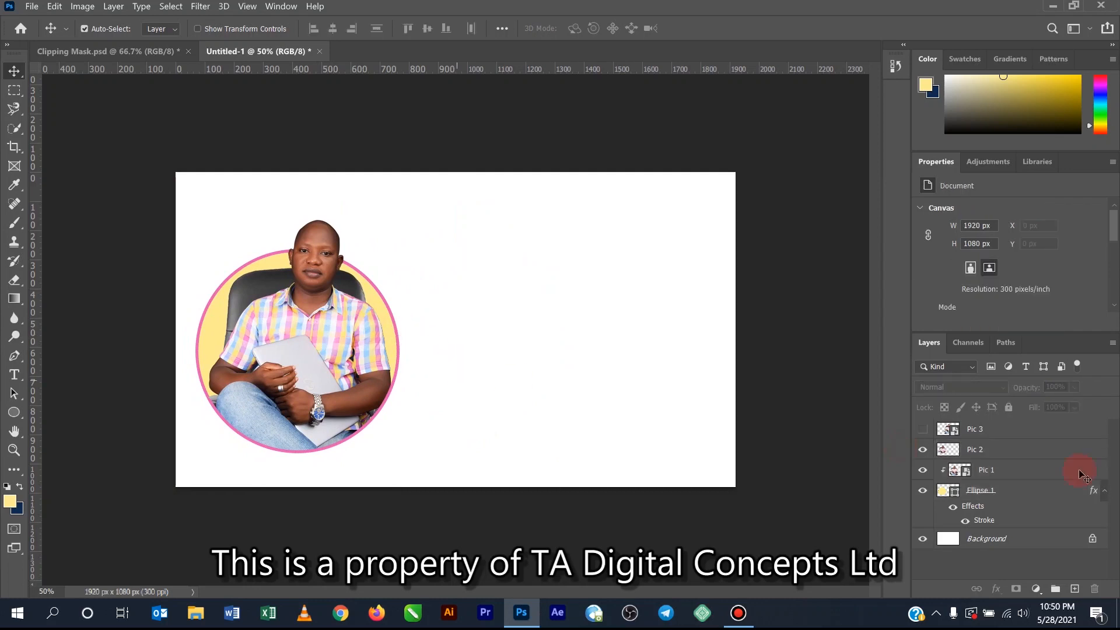
- Group the Pic 2, Pic 1 and Ellipse 1 layers together
click(1016, 449)
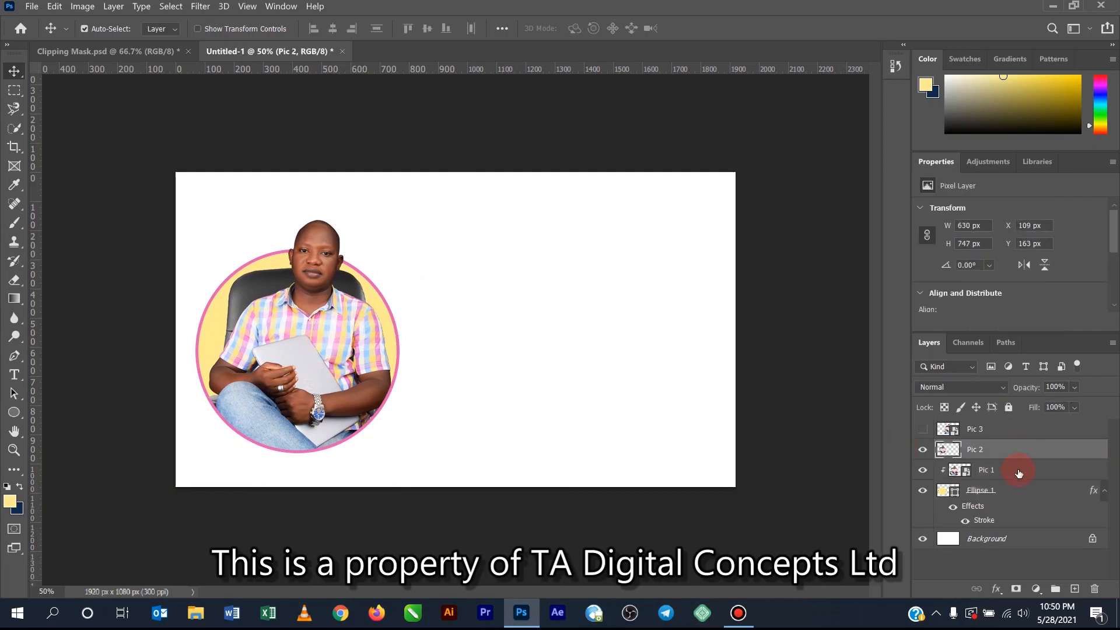
shift+click(1015, 522)
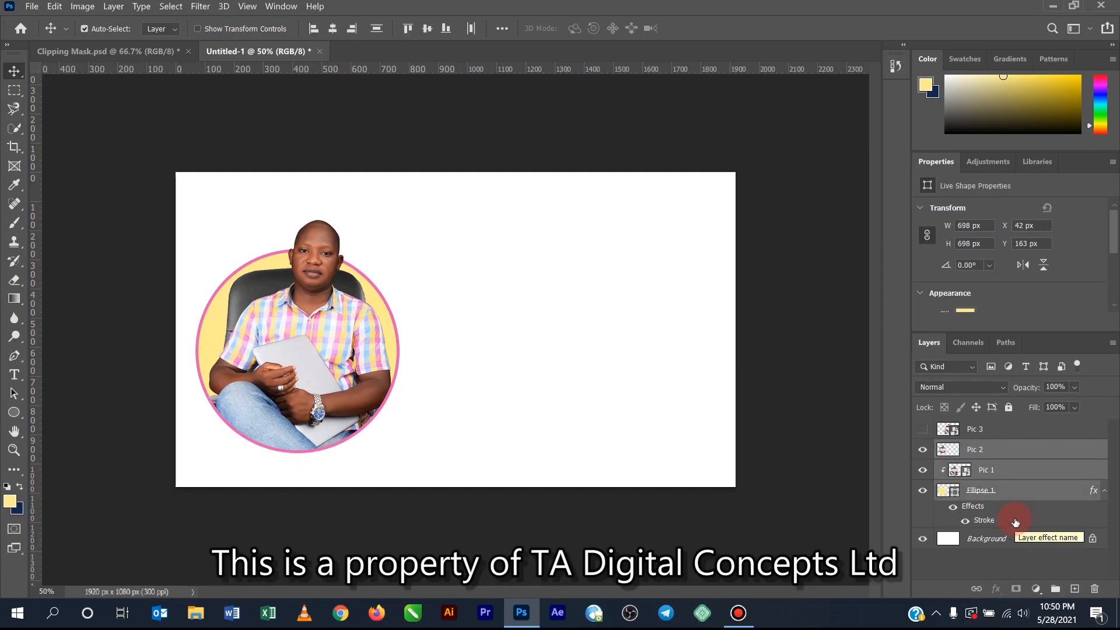
click(1008, 452)
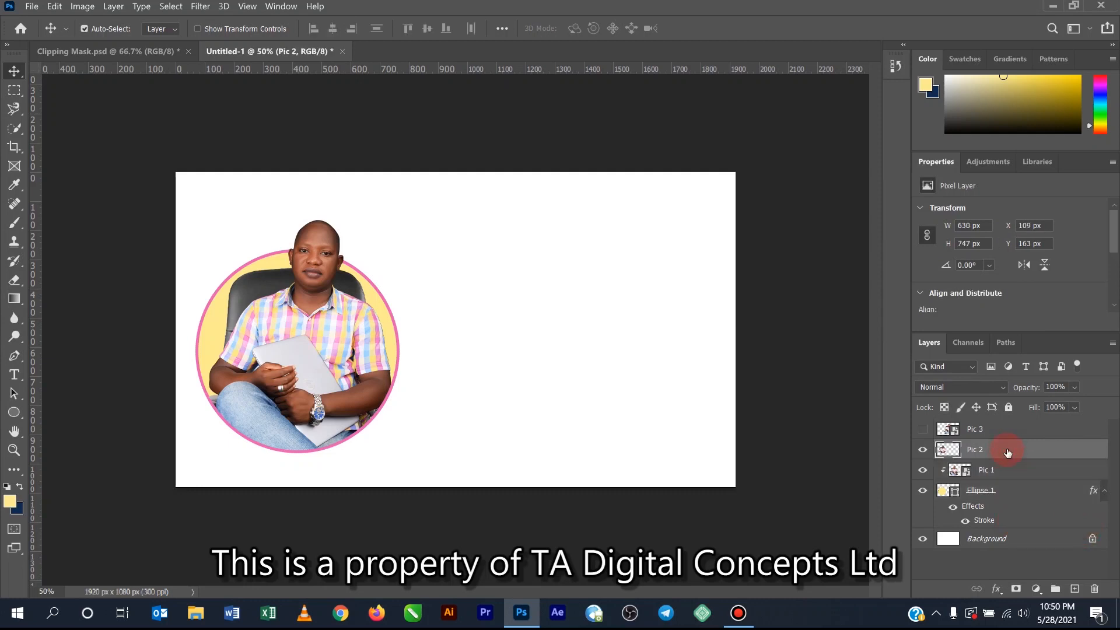
shift+click(1020, 496)
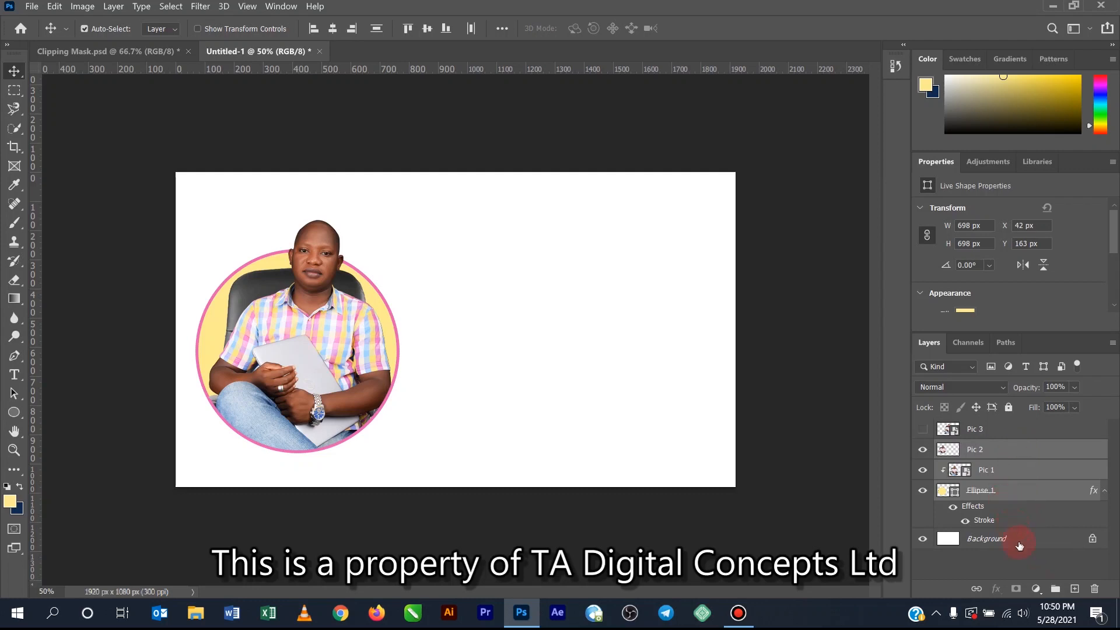
click(1056, 590)
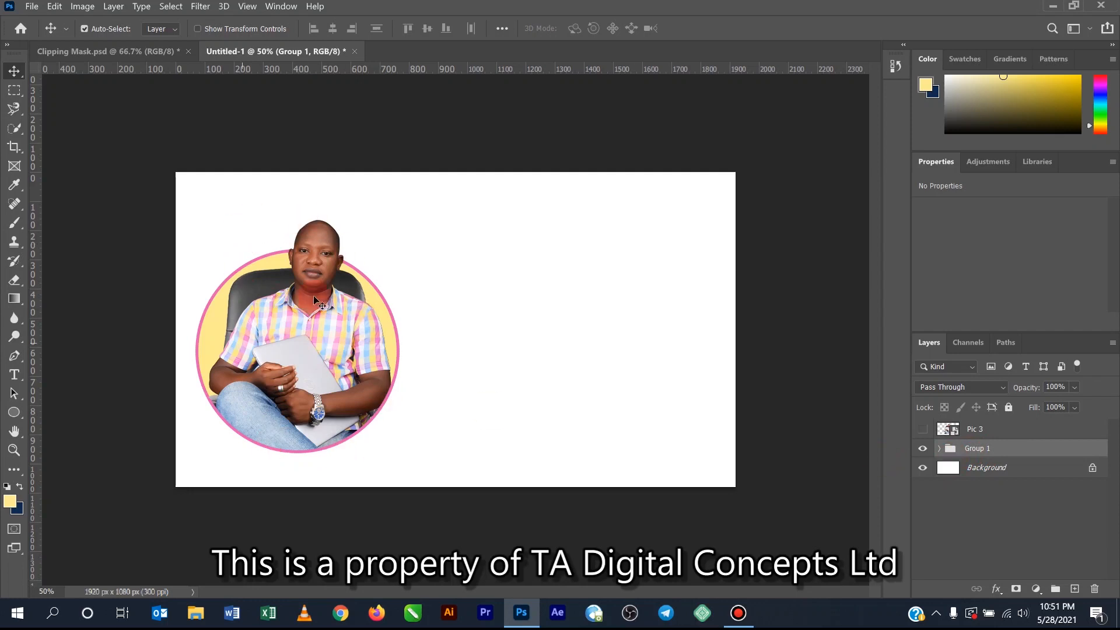
- Delete the white Background layer so the canvas is transparent
click(986, 448)
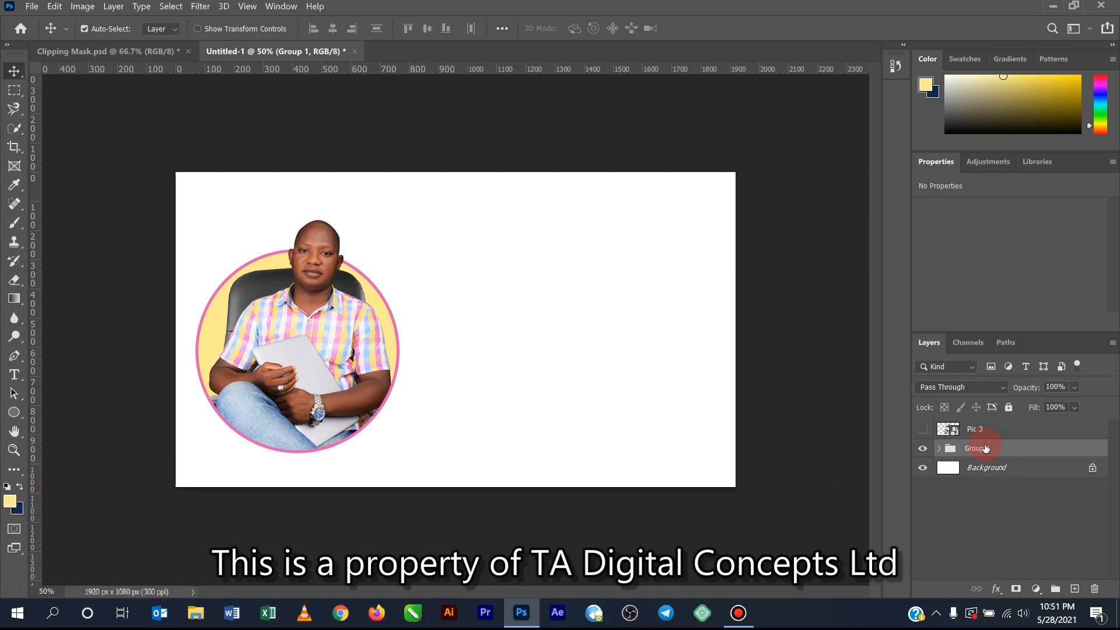
click(971, 480)
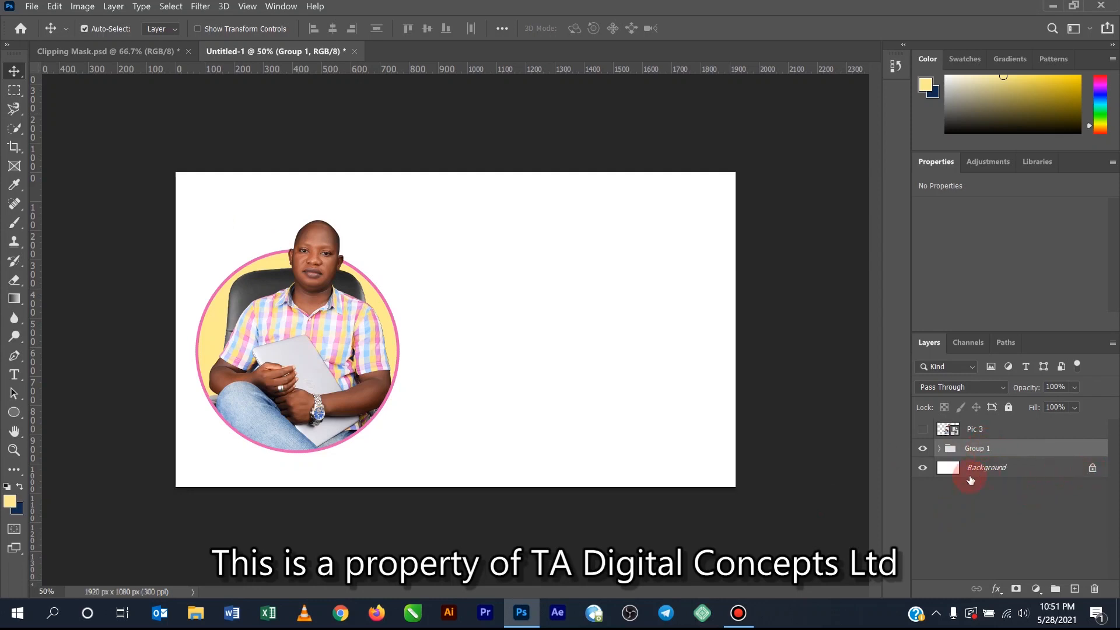
click(1095, 473)
drag(993, 467, 1094, 589)
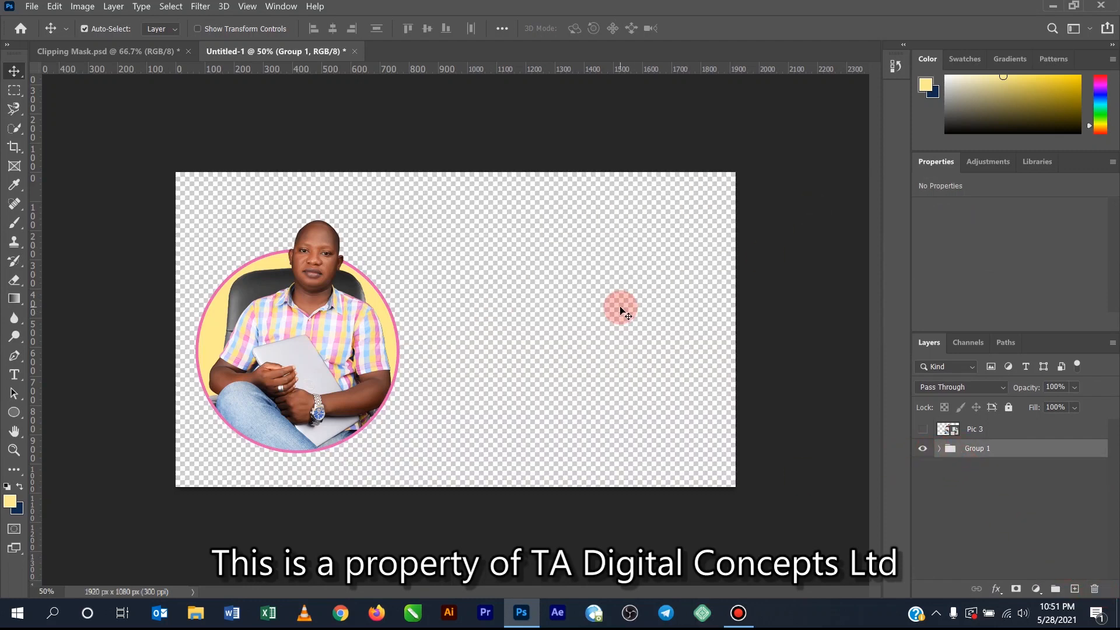
- Show the Pic 3 layer, move its photo to the right of the circle at X 866 px, and hide the layer again
click(922, 431)
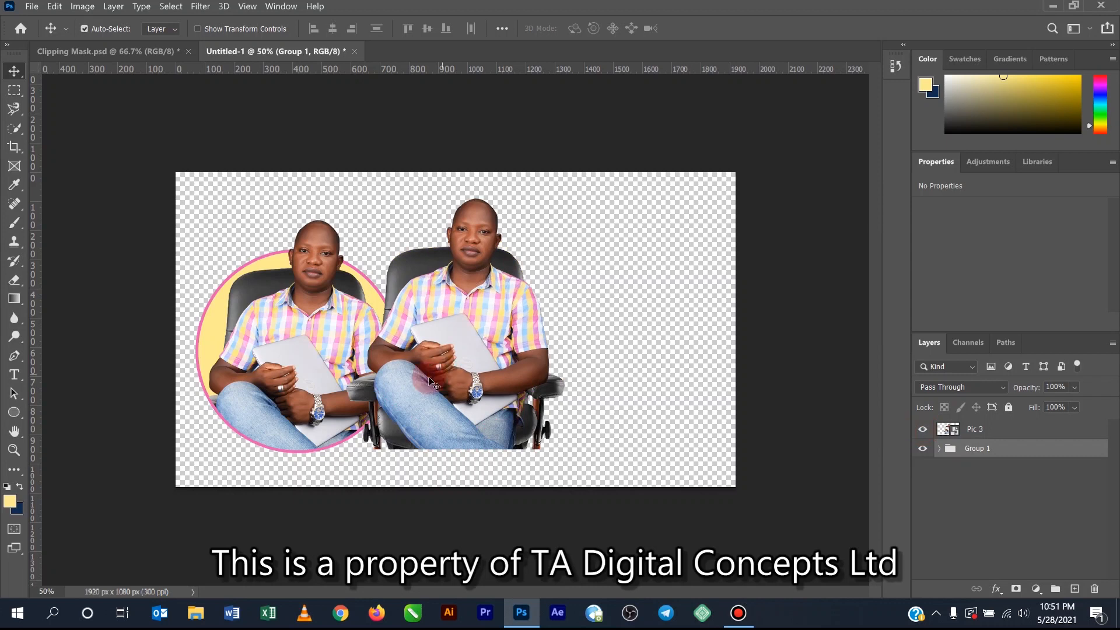
click(462, 349)
drag(462, 349, 543, 350)
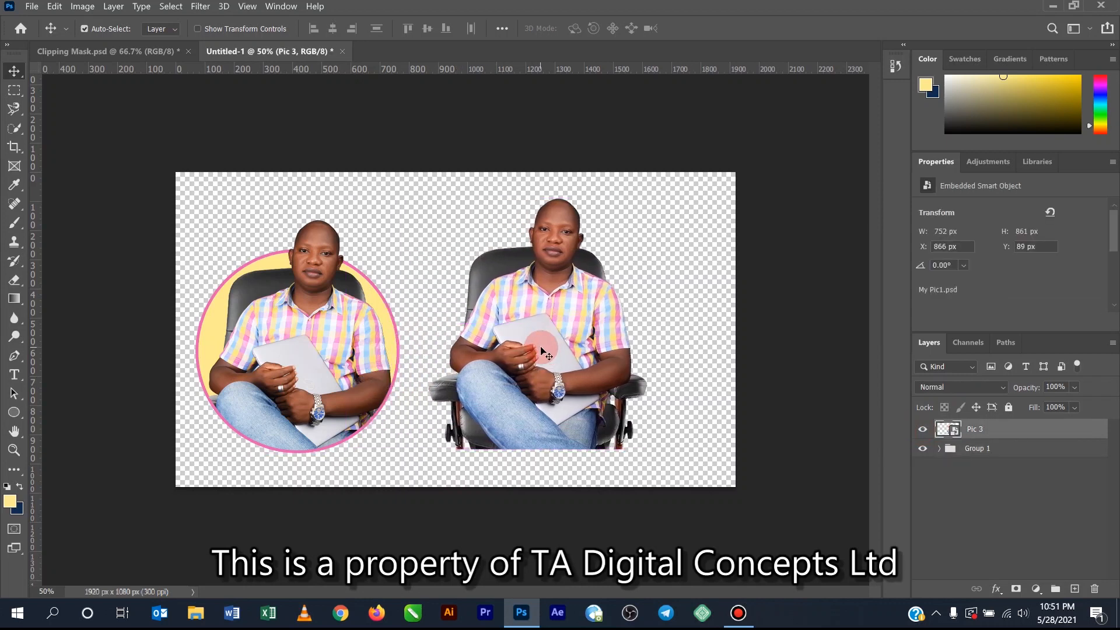
click(922, 431)
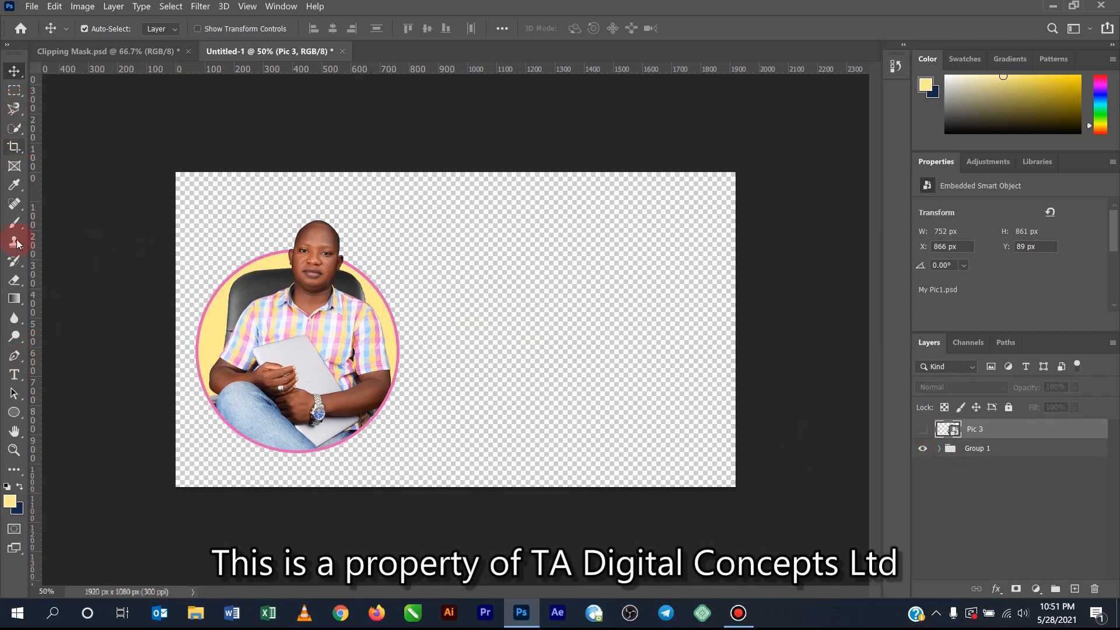
- Add the placeholder text "Lorem Ipsum" in Montserrat Black 72 pt and position it to the right of the circle
click(15, 376)
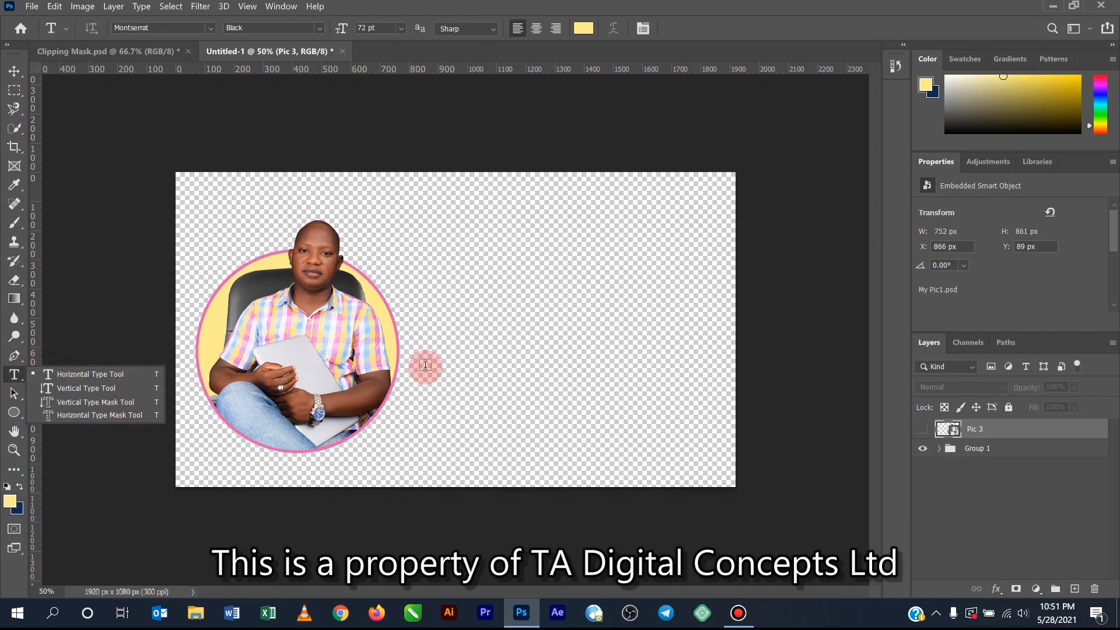
click(475, 318)
click(475, 343)
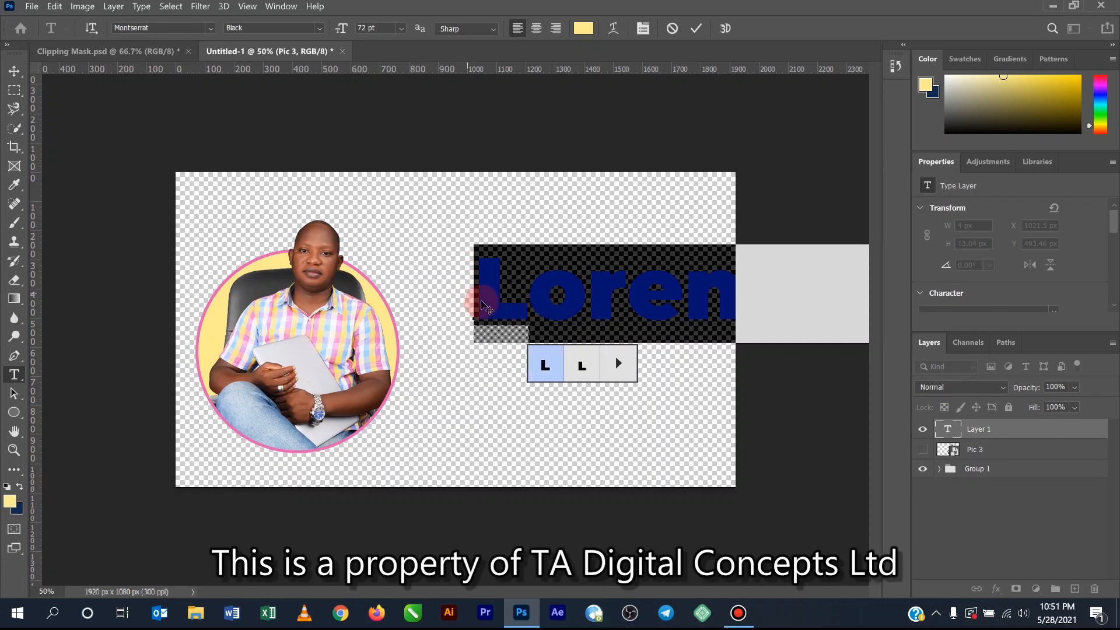
click(14, 71)
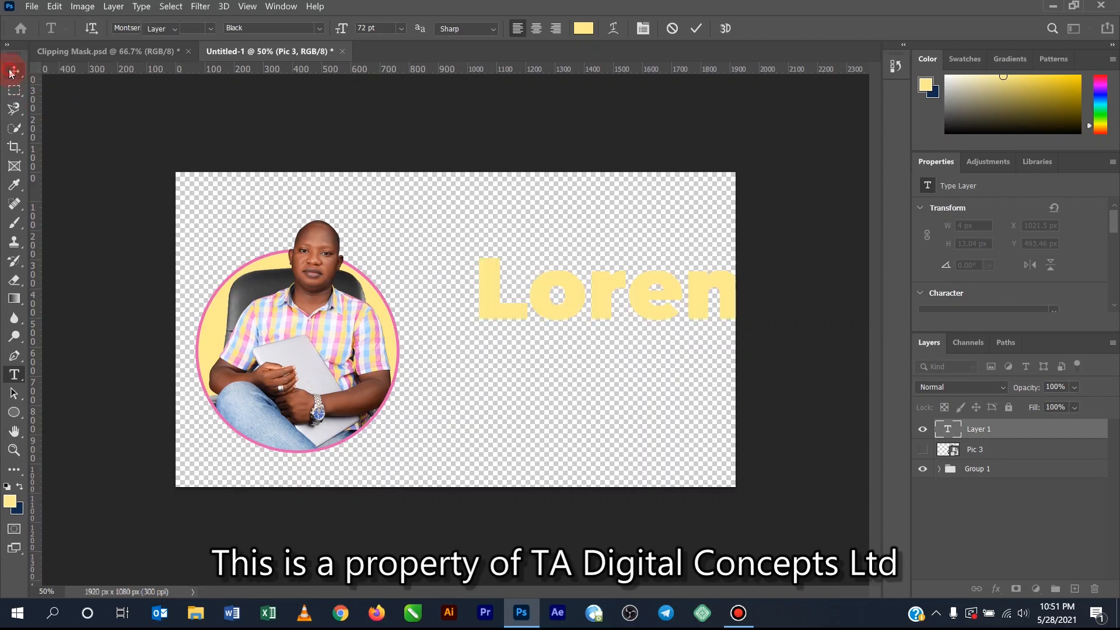
drag(475, 300, 470, 341)
- Save the document to the Desktop as Untitled-1 in Photoshop PSD format with Maximize Compatibility on
click(26, 15)
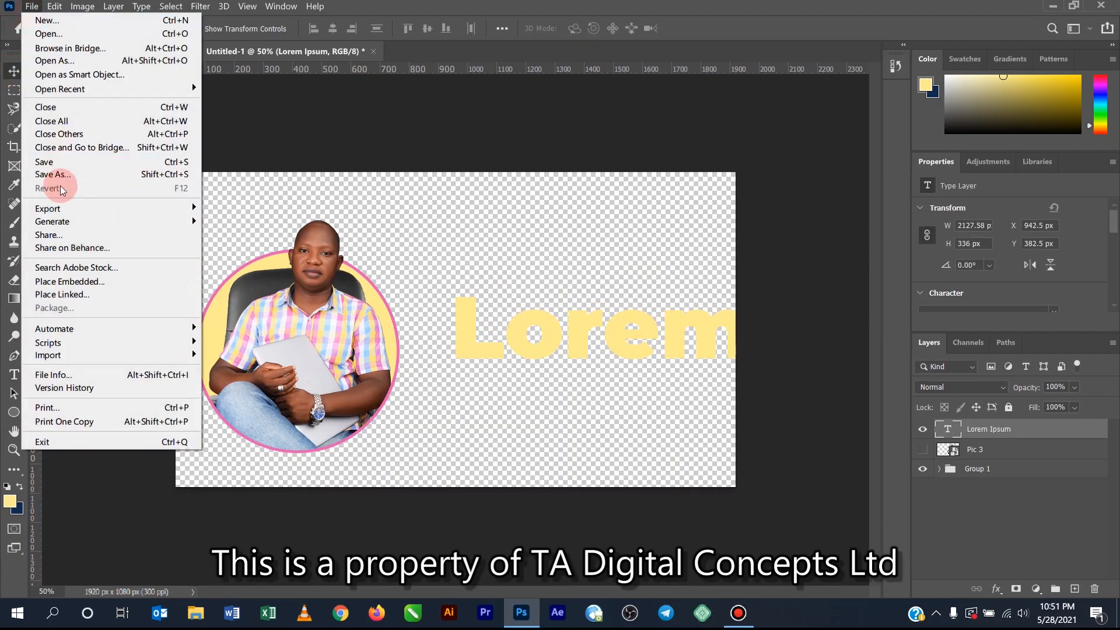
click(66, 166)
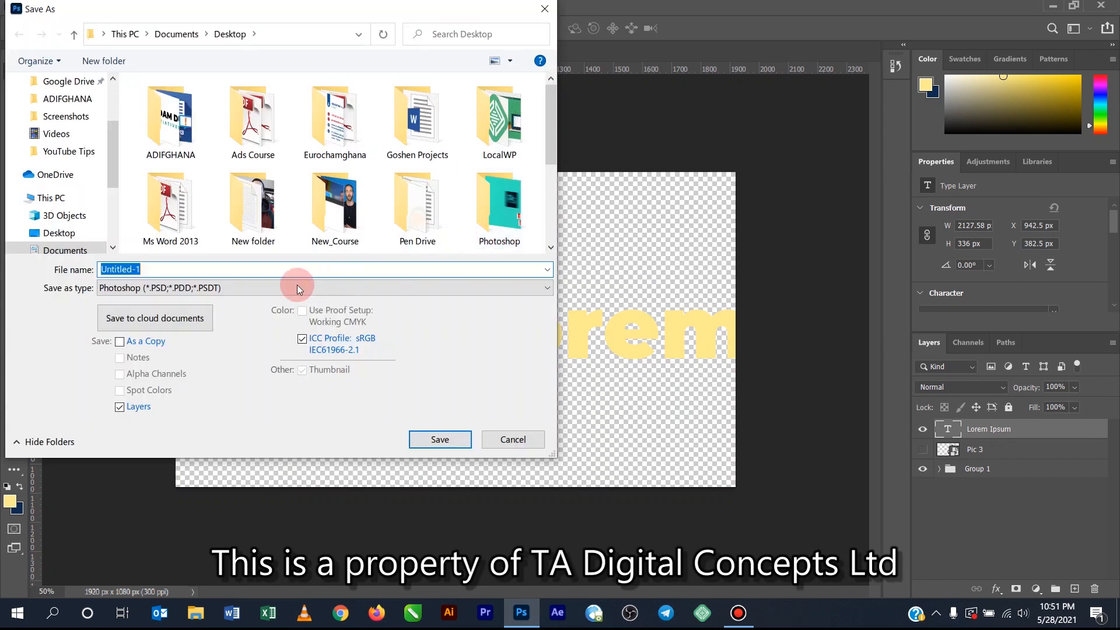
scroll(372, 224, down, 3)
scroll(327, 234, down, 2)
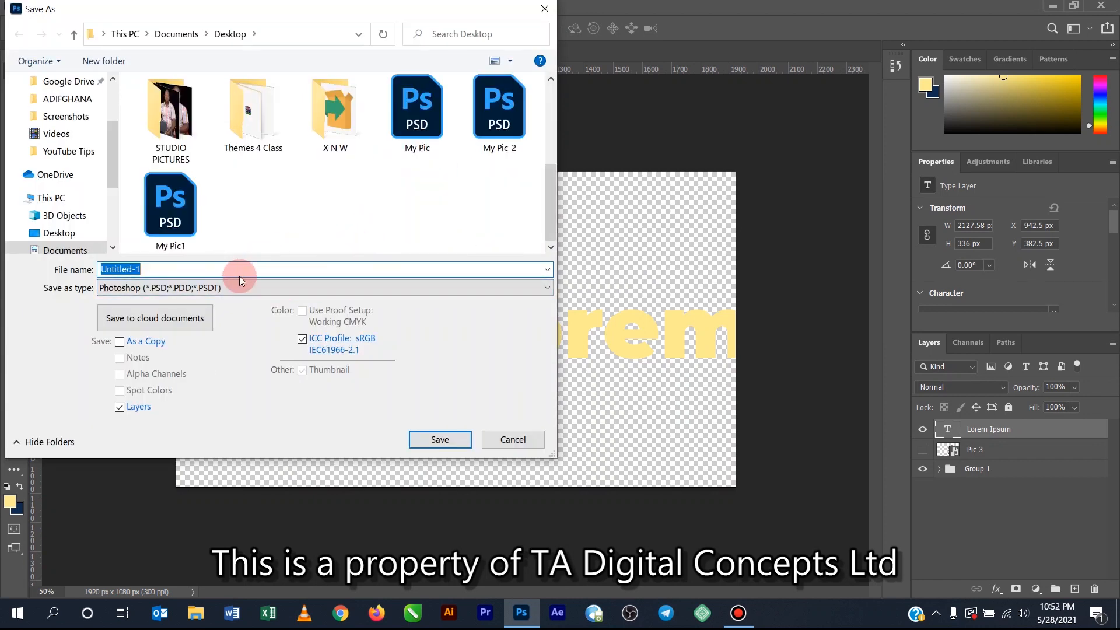
click(433, 440)
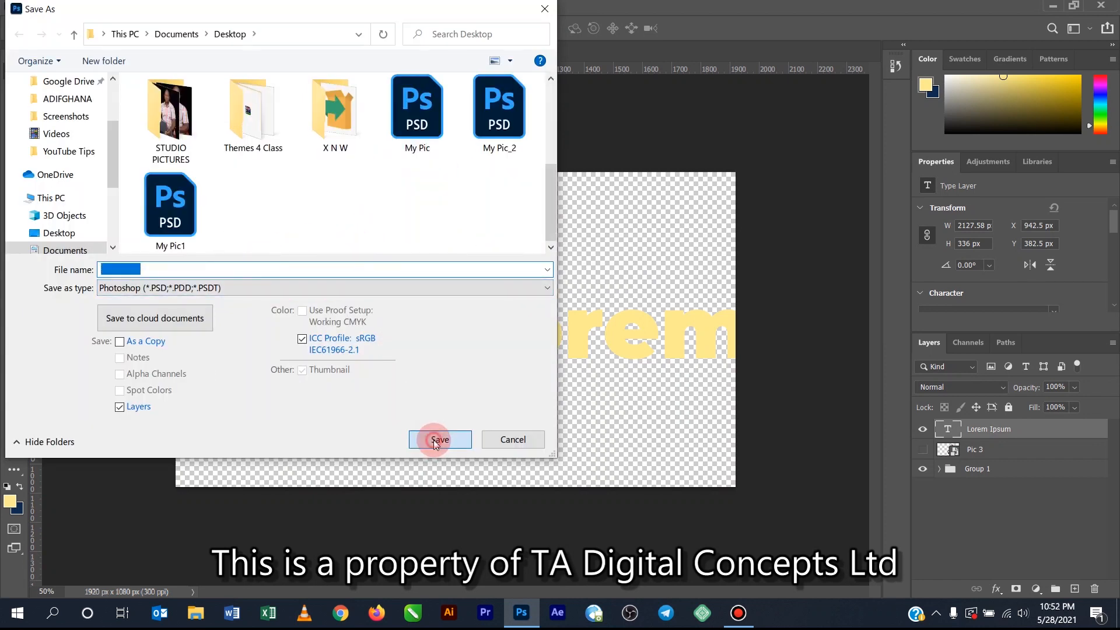
click(707, 168)
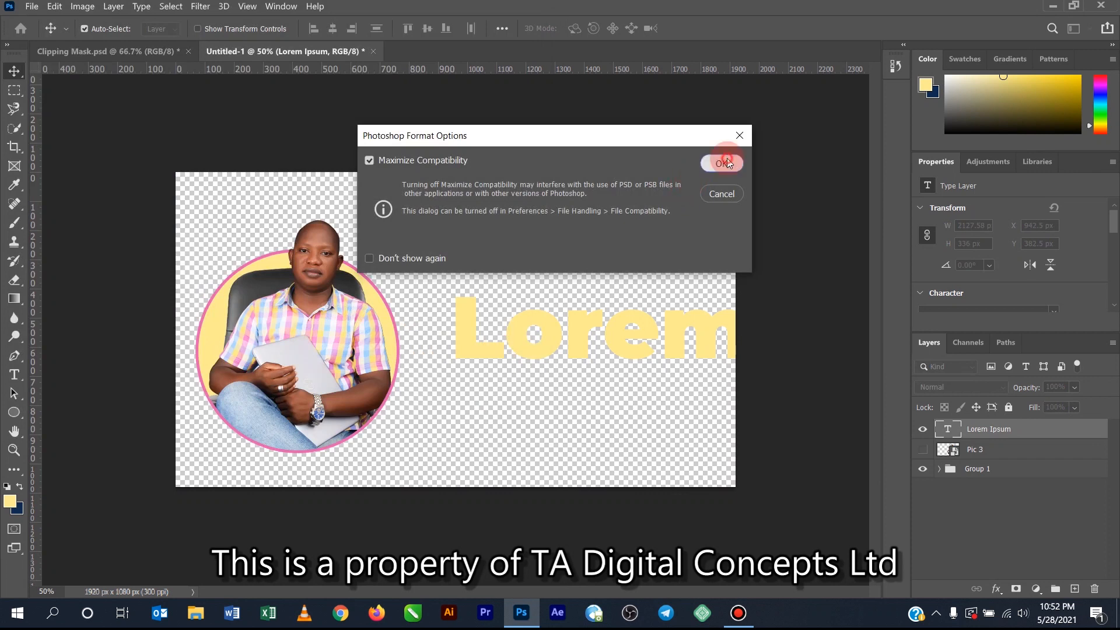
- Move the "Lorem Ipsum" text up and closer to the circle, and replace all of its wording with the letter "J"
drag(550, 341, 533, 302)
key(t)
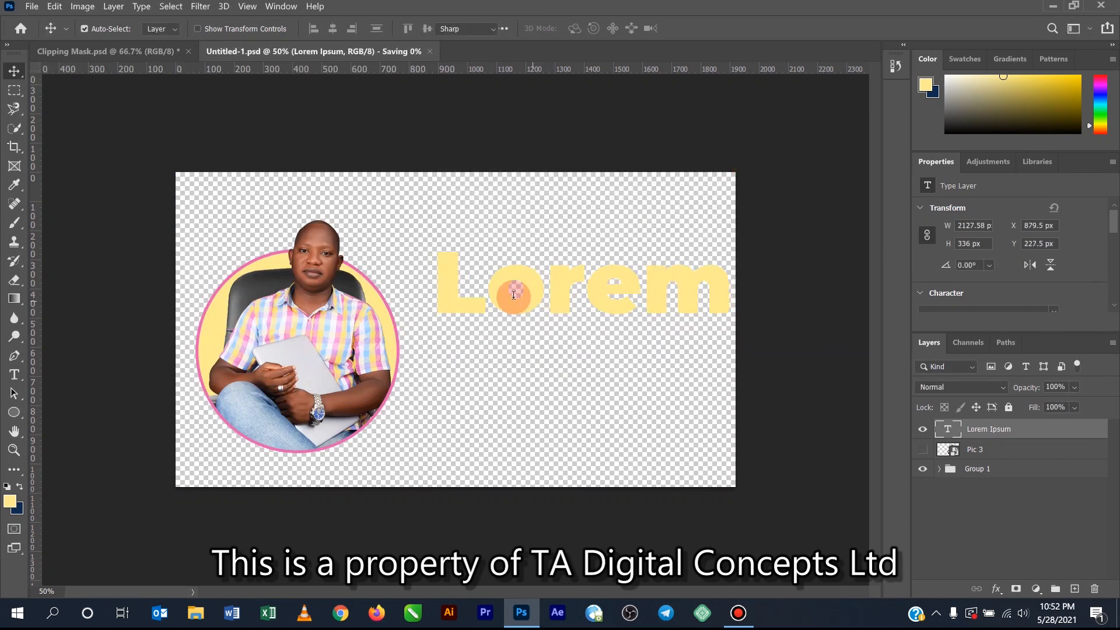
click(512, 295)
drag(439, 280, 713, 276)
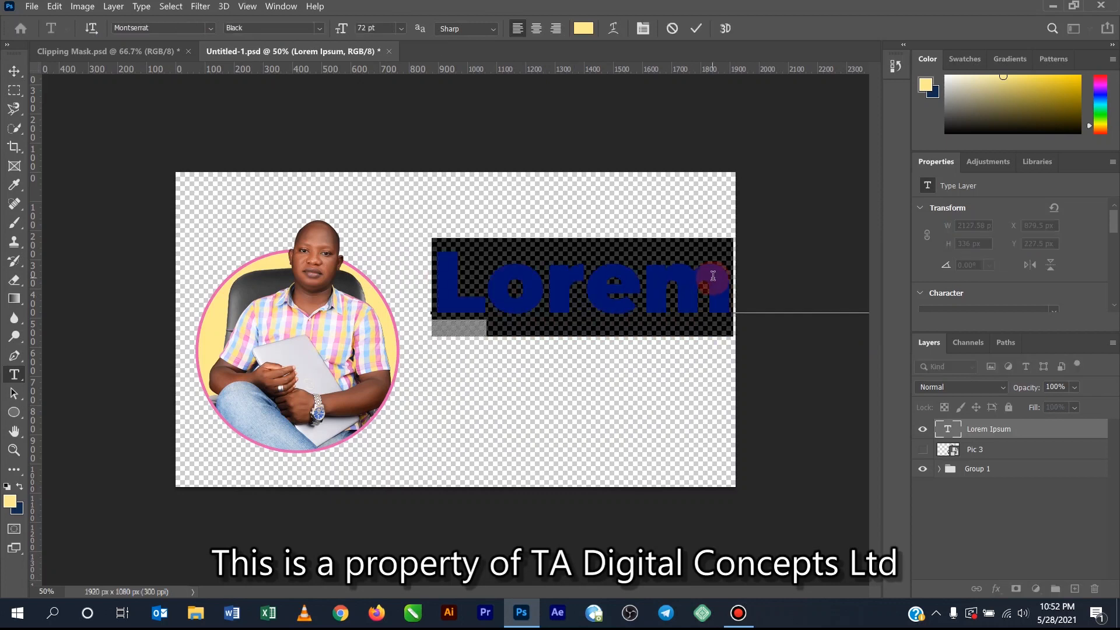
drag(713, 275, 713, 275)
text(J)
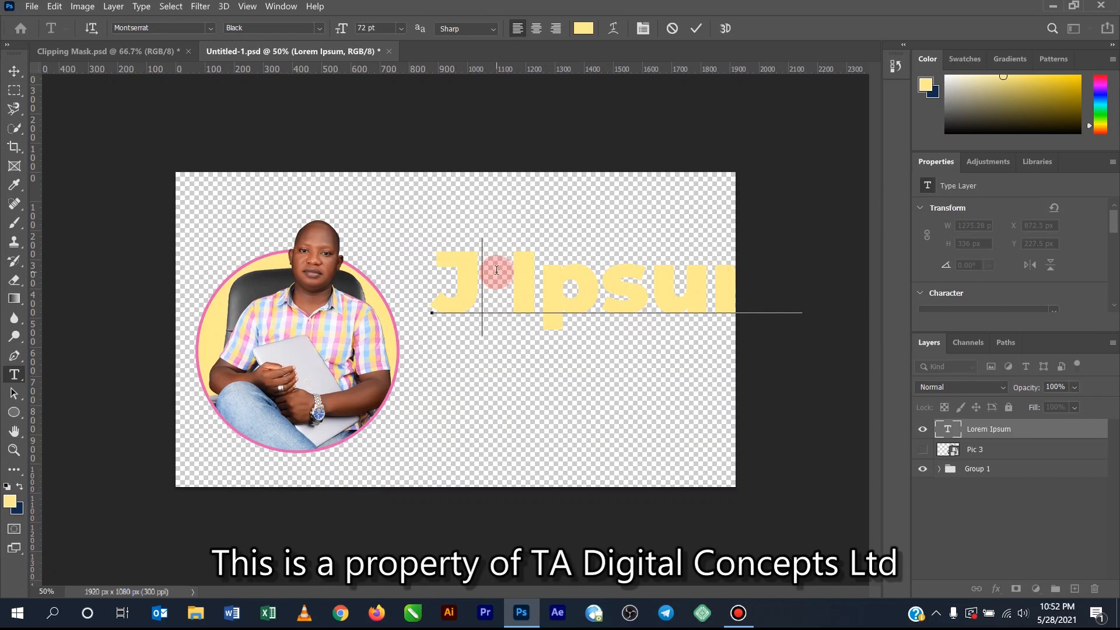
key(Delete)
key(Delete)
key(Delete)
key(Delete)
key(Delete)
key(Delete)
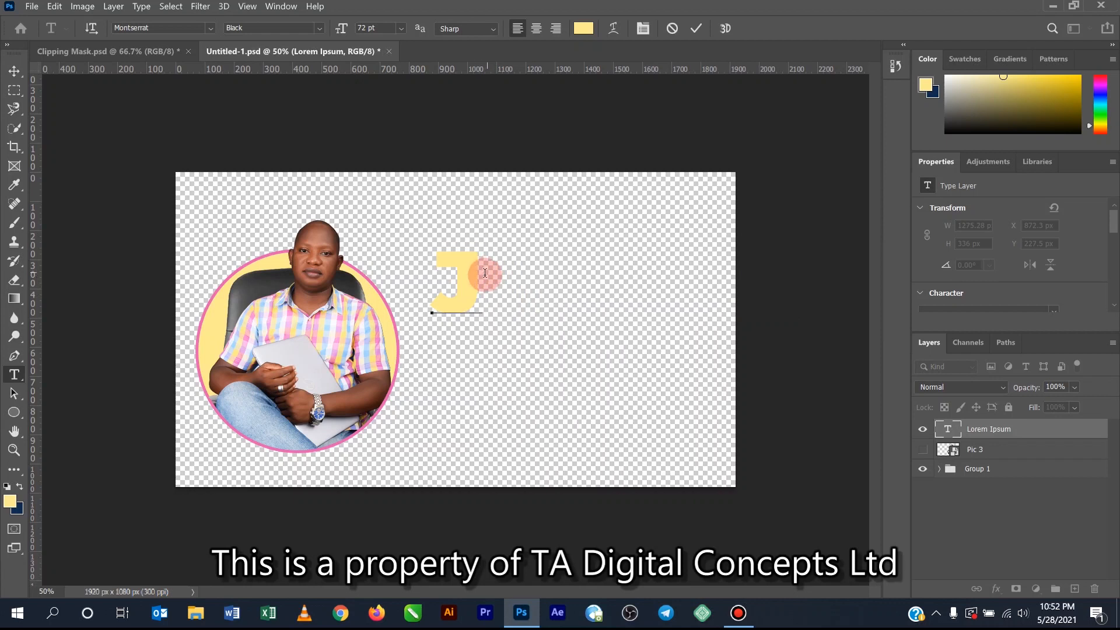
- Choose 72 pt for the letter J and move it to about X 953 px, Y 188 px
drag(467, 270, 445, 273)
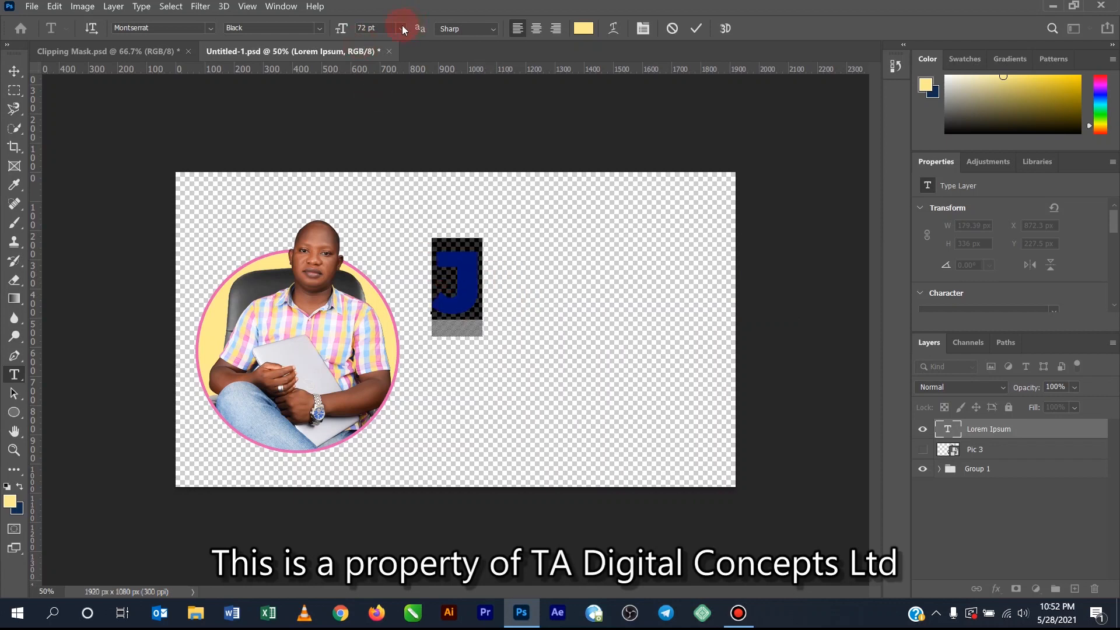
click(403, 28)
click(388, 217)
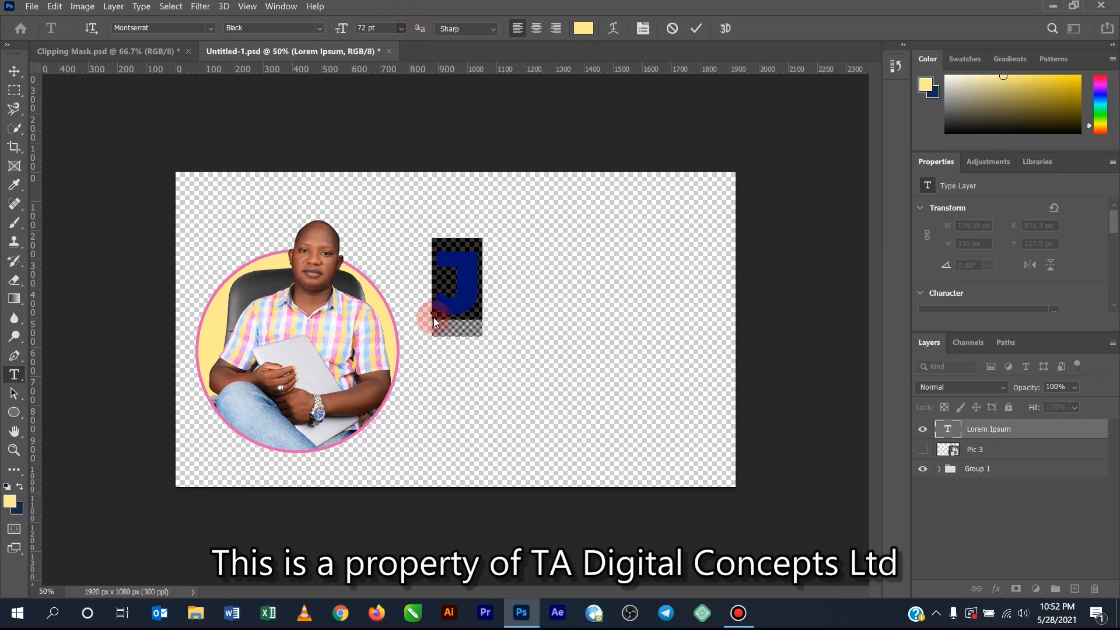
click(14, 70)
click(446, 286)
drag(446, 286, 492, 260)
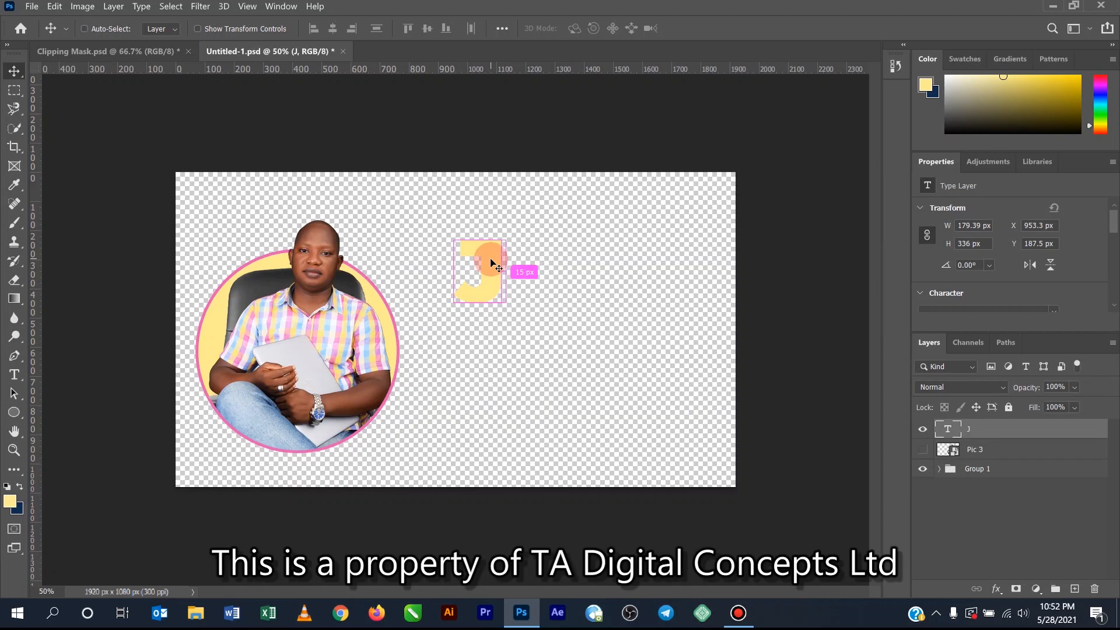
- Scale the letter J to 348.47% and place it on the canvas's right half at about X 1104 px, Y 82 px
key(ctrl+t)
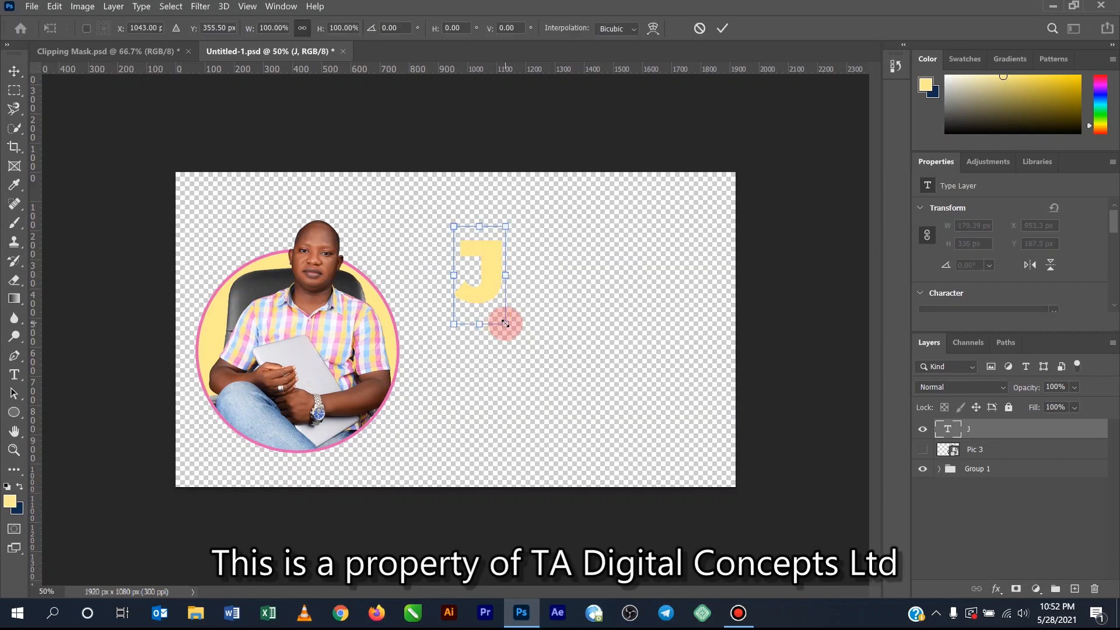
drag(505, 324, 568, 414)
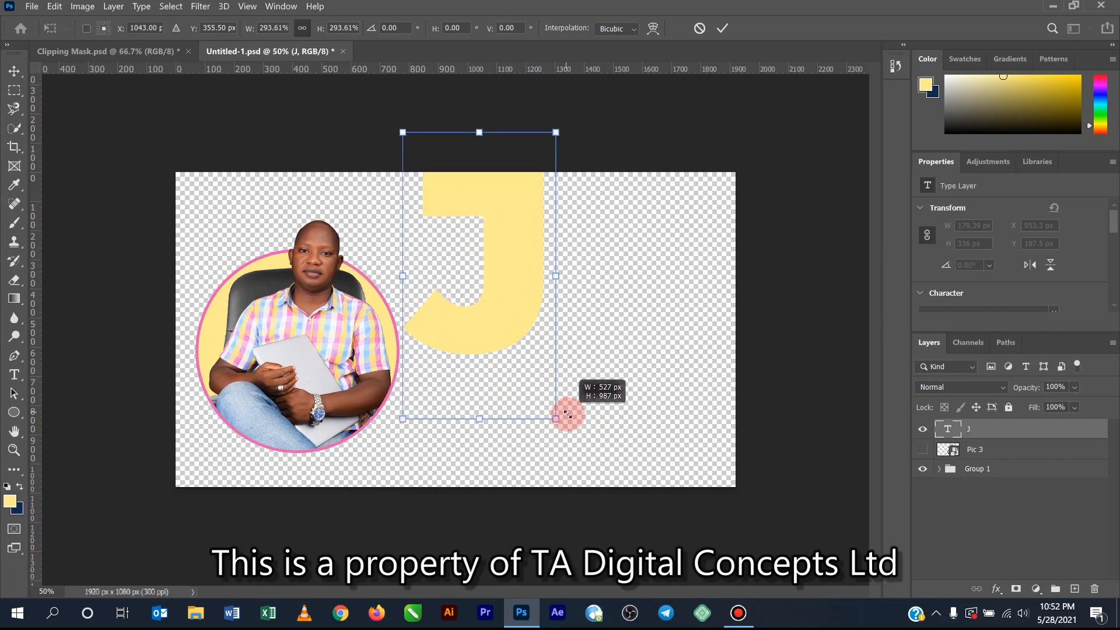
drag(523, 278, 631, 375)
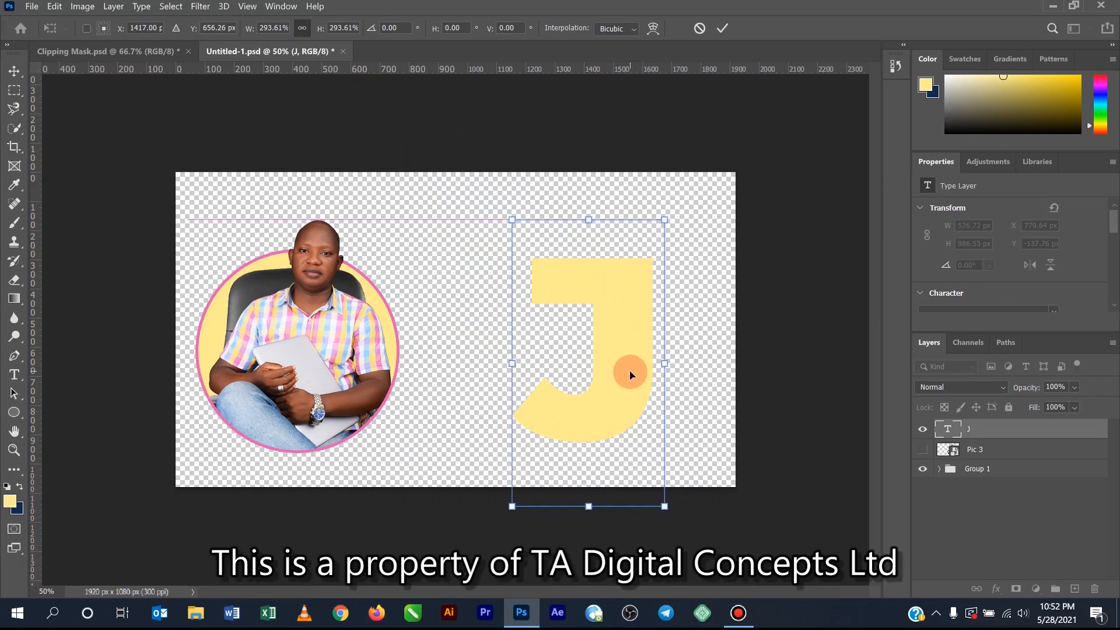
drag(664, 509, 679, 532)
drag(645, 330, 643, 341)
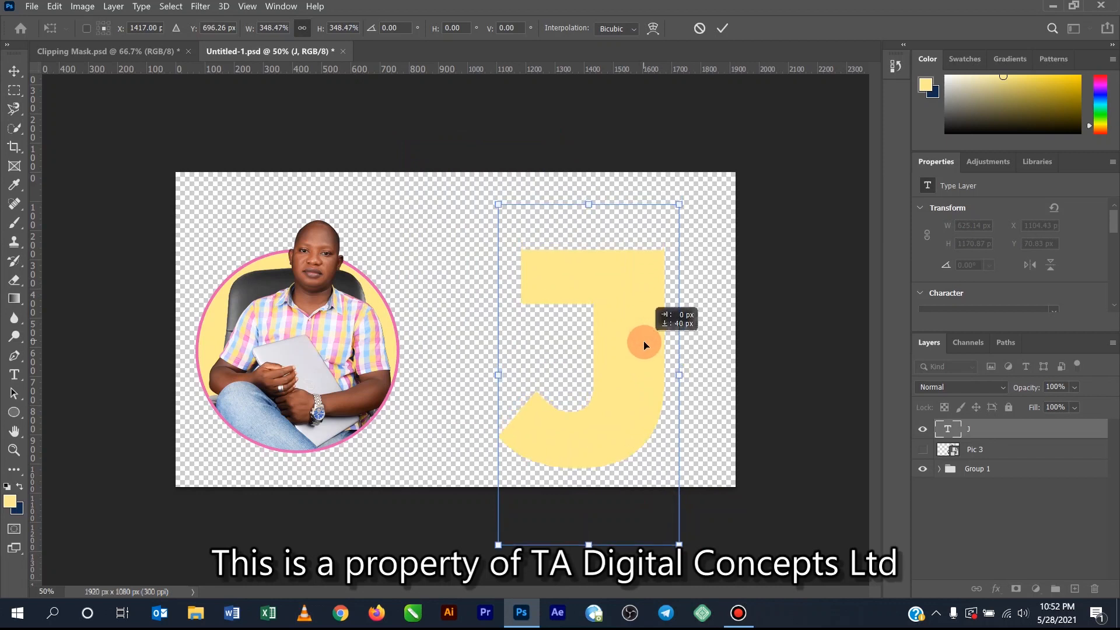
click(726, 28)
drag(632, 345, 633, 338)
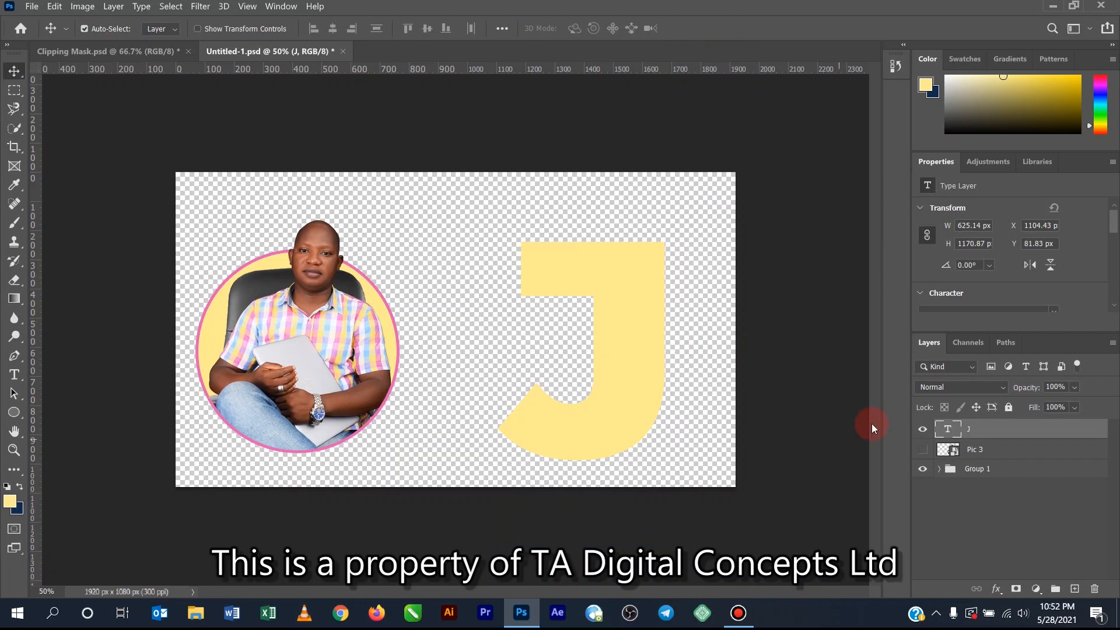
- Show the Pic 3 layer and move it above the J text layer in the stacking order
click(922, 449)
mouse_move(506, 308)
mouse_down()
mouse_move(532, 307)
mouse_move(501, 310)
mouse_up()
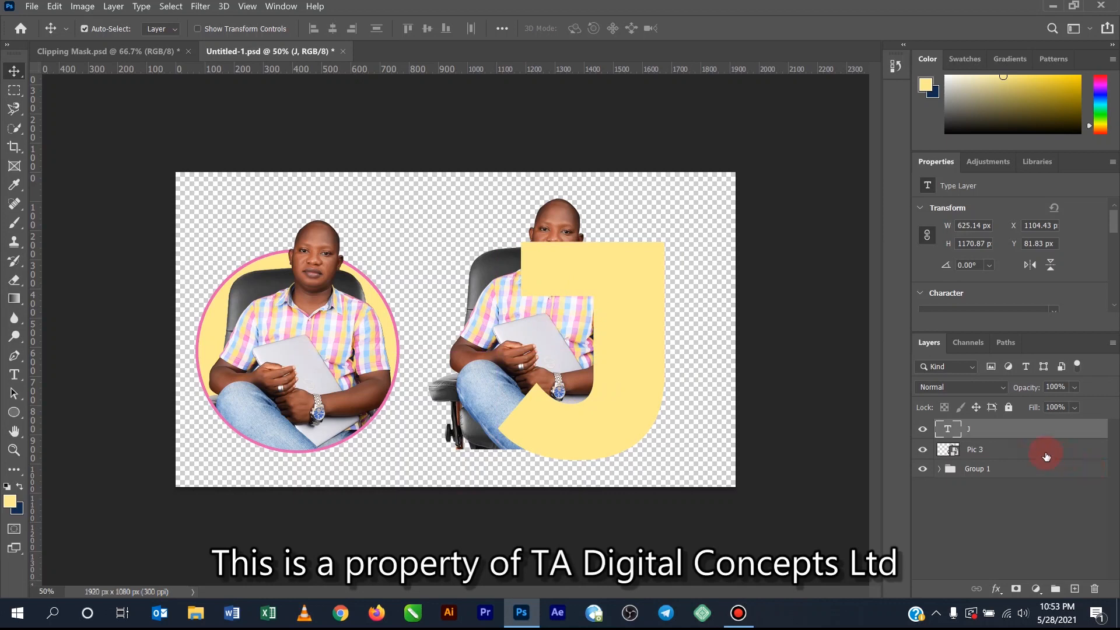
drag(986, 453, 1012, 431)
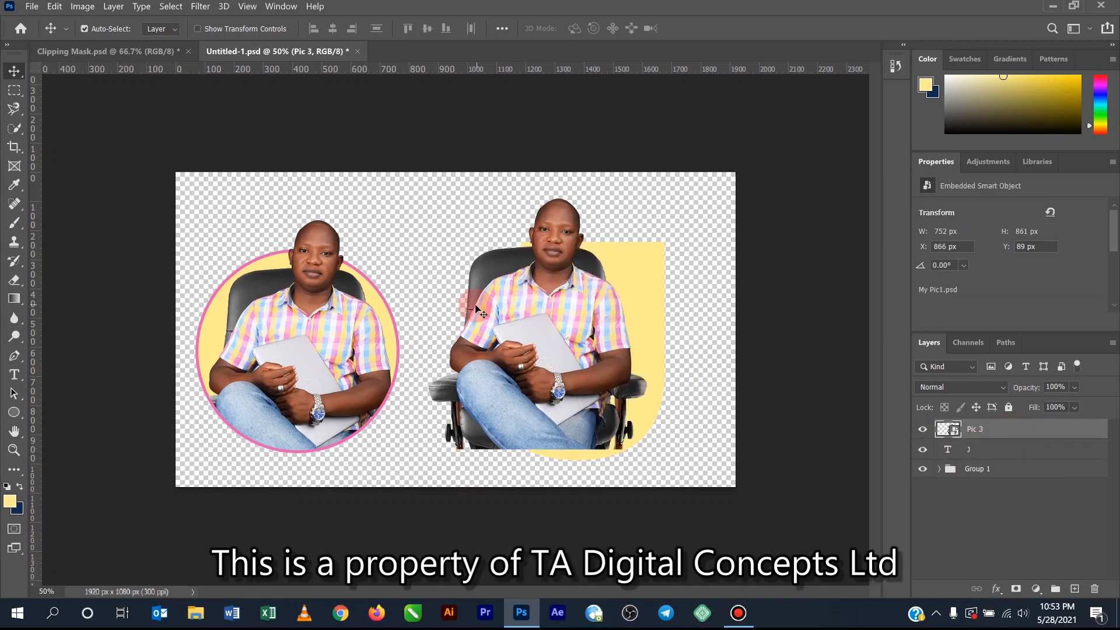
- Position the Pic 3 photo over the letter J at X 1015 px, Y 131 px
drag(555, 331, 587, 342)
click(579, 389)
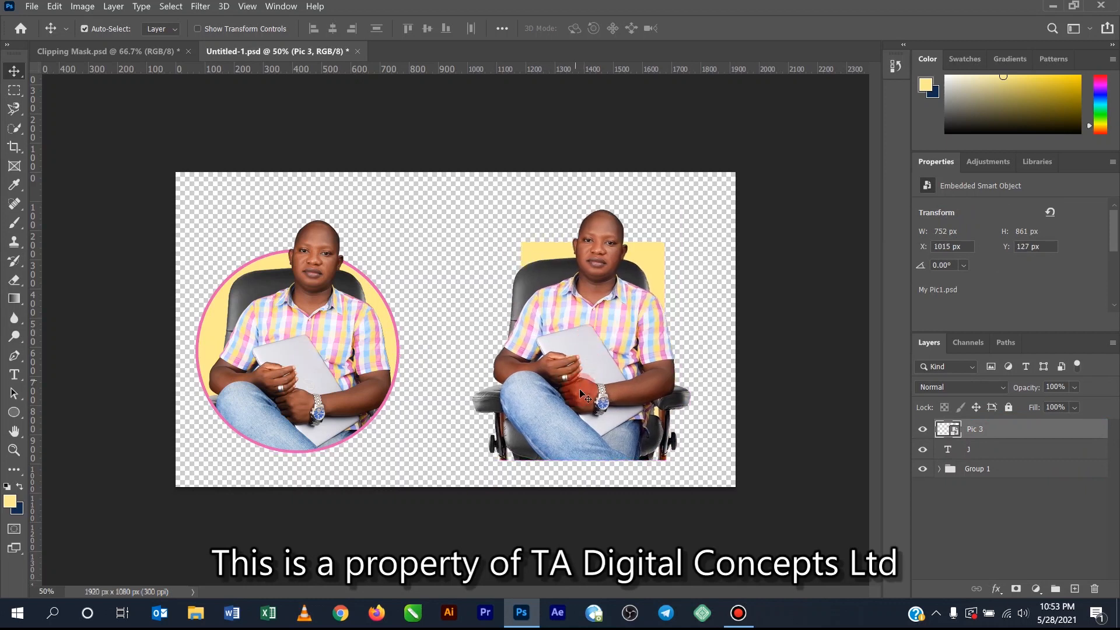
key(Down)
key(Down)
key(Down)
key(Down)
key(Down)
key(Down)
key(Up)
key(Up)
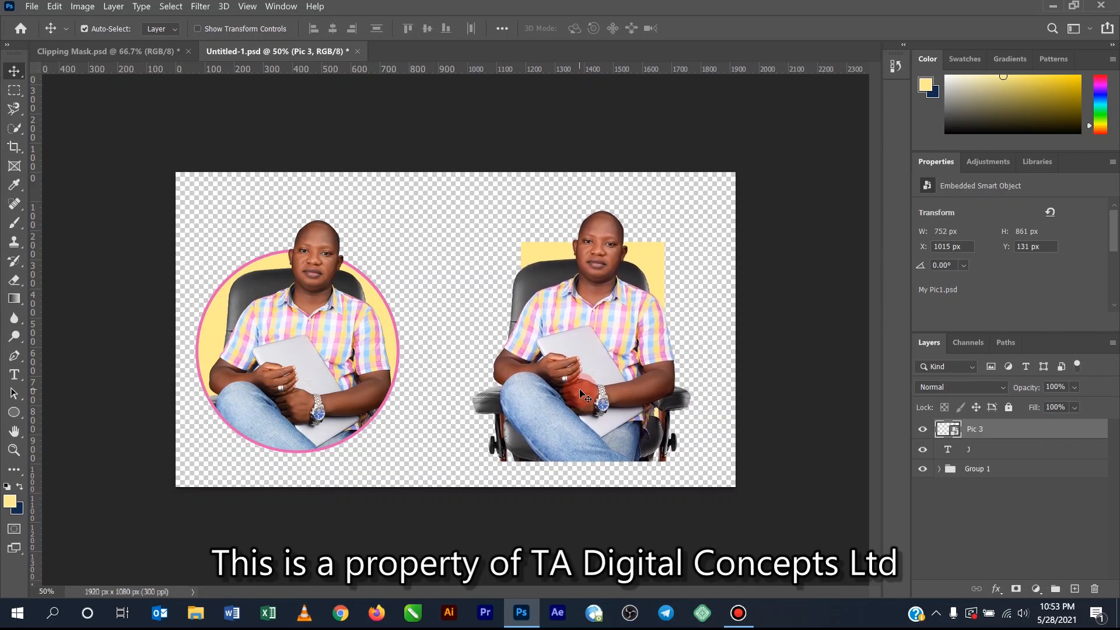
- Check how the Pic 3 photo lines up with the J by lowering its opacity to 50%, and restore it to 100%
click(1075, 388)
drag(1055, 405, 1056, 405)
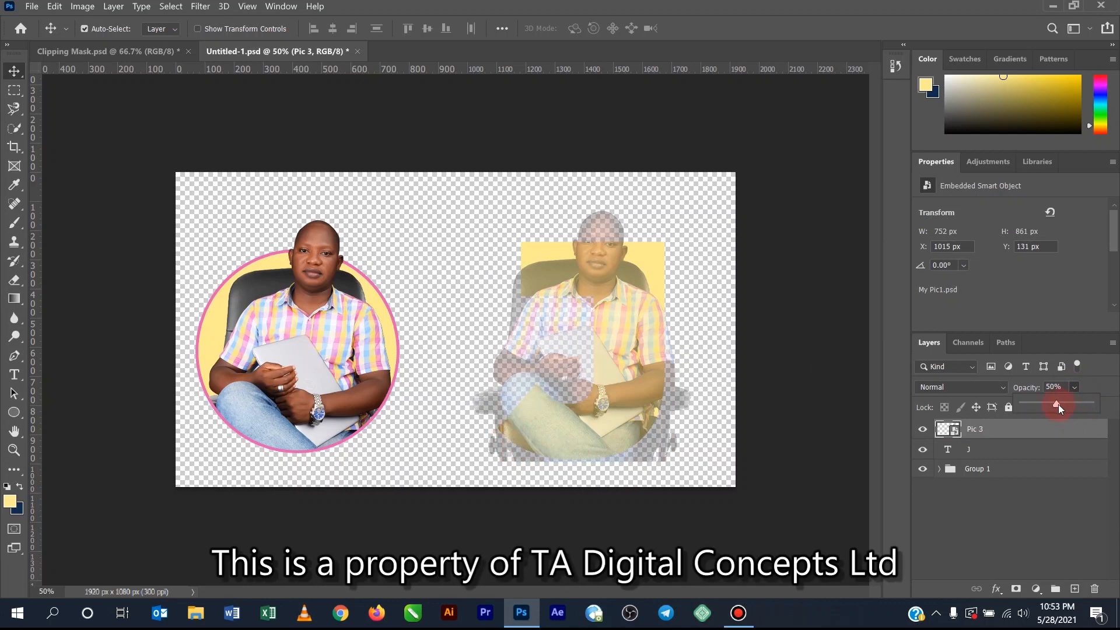
drag(1096, 409, 1104, 415)
click(1107, 393)
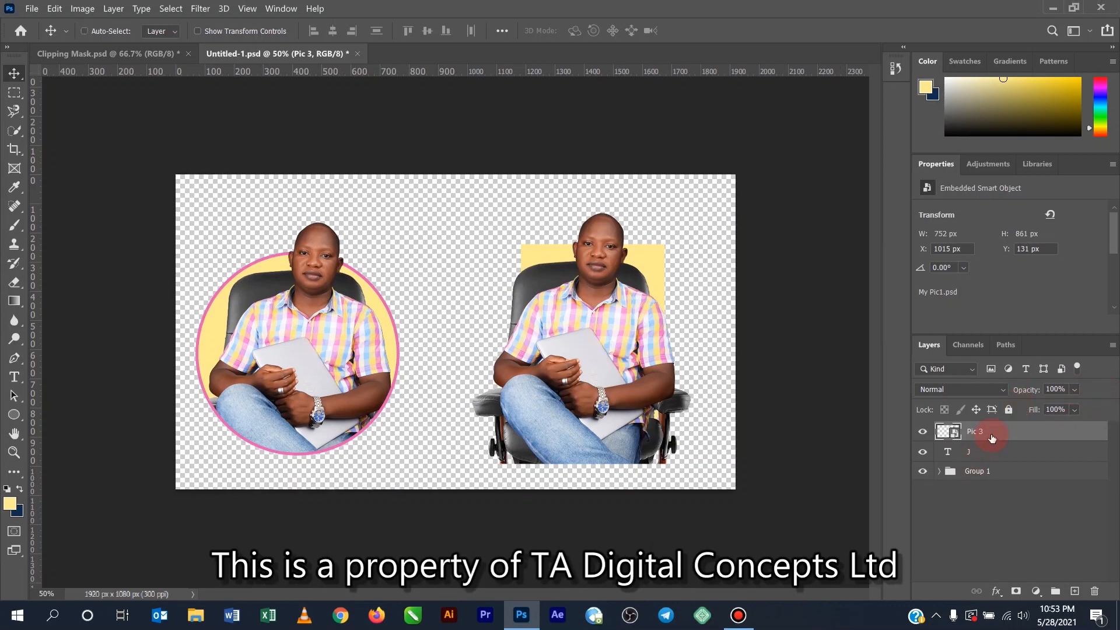
- Duplicate the Pic 3 layer and hide the copy
key(ctrl+j)
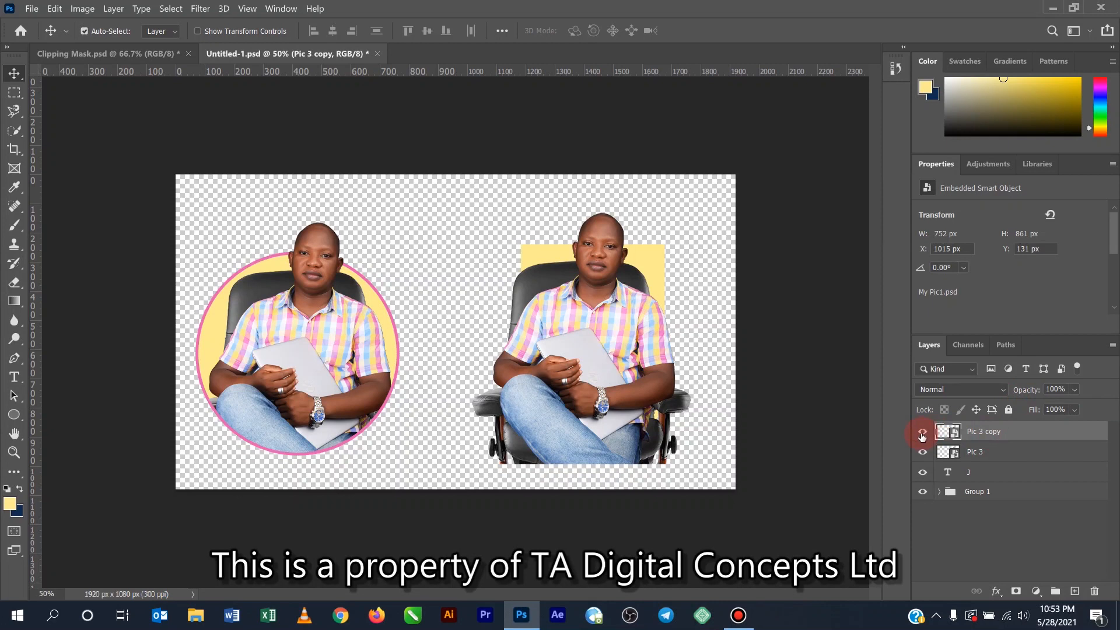
click(922, 435)
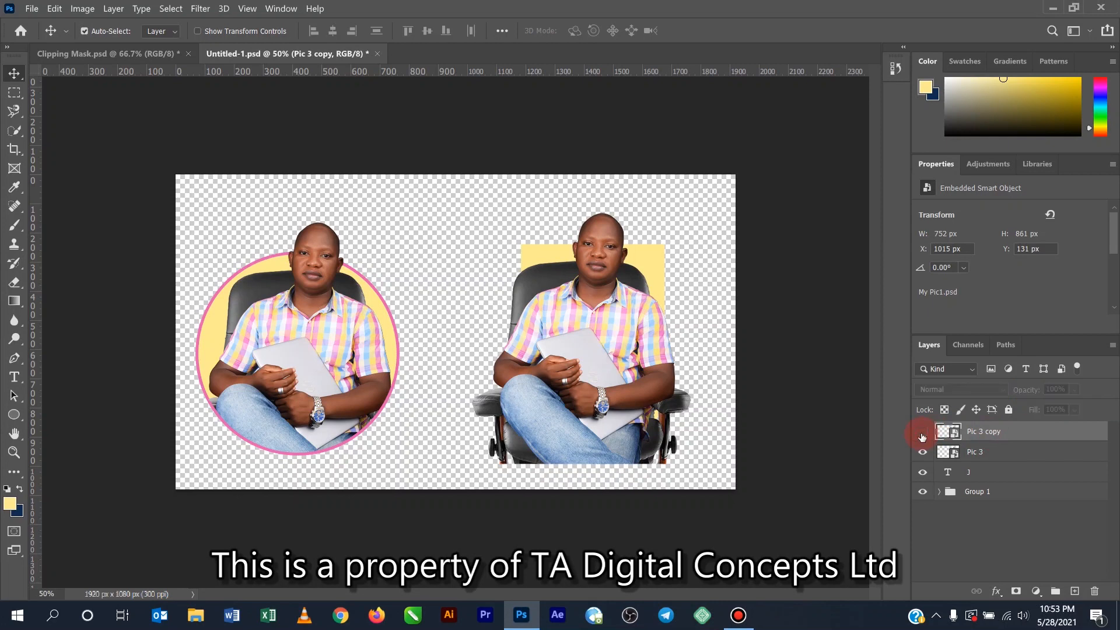
- Clip the original Pic 3 layer to the J text layer with a clipping mask
click(996, 453)
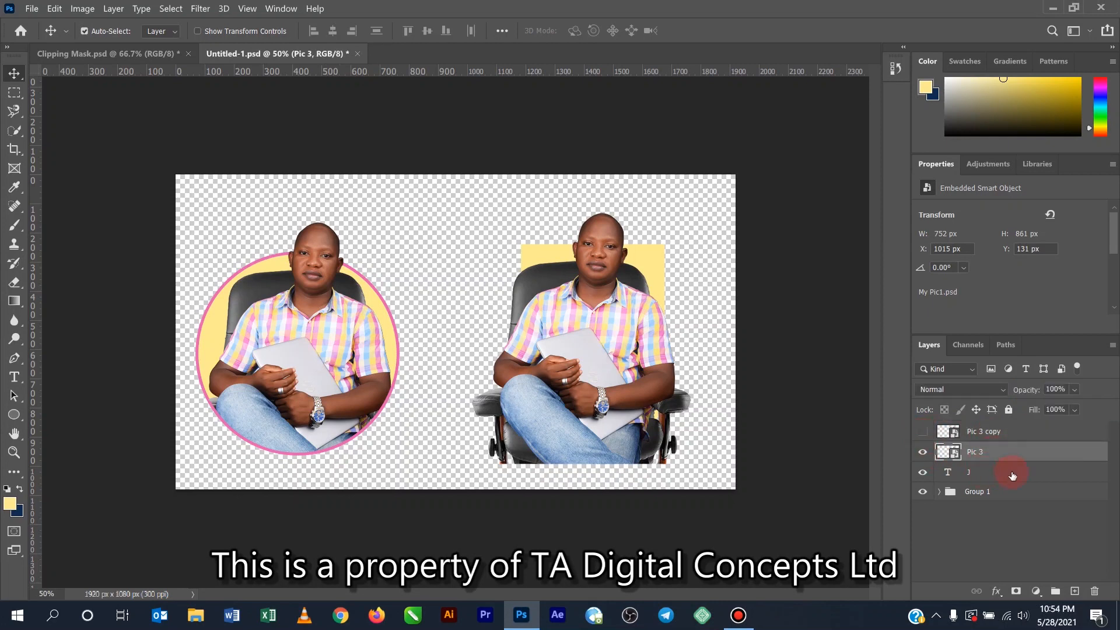
click(1029, 535)
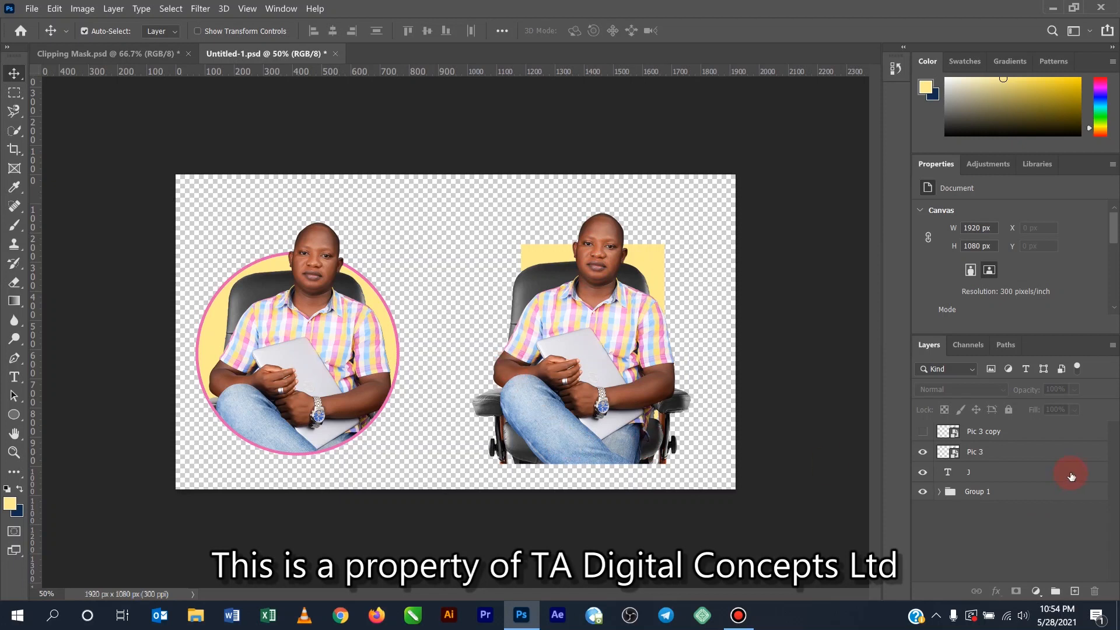
alt+click(1030, 458)
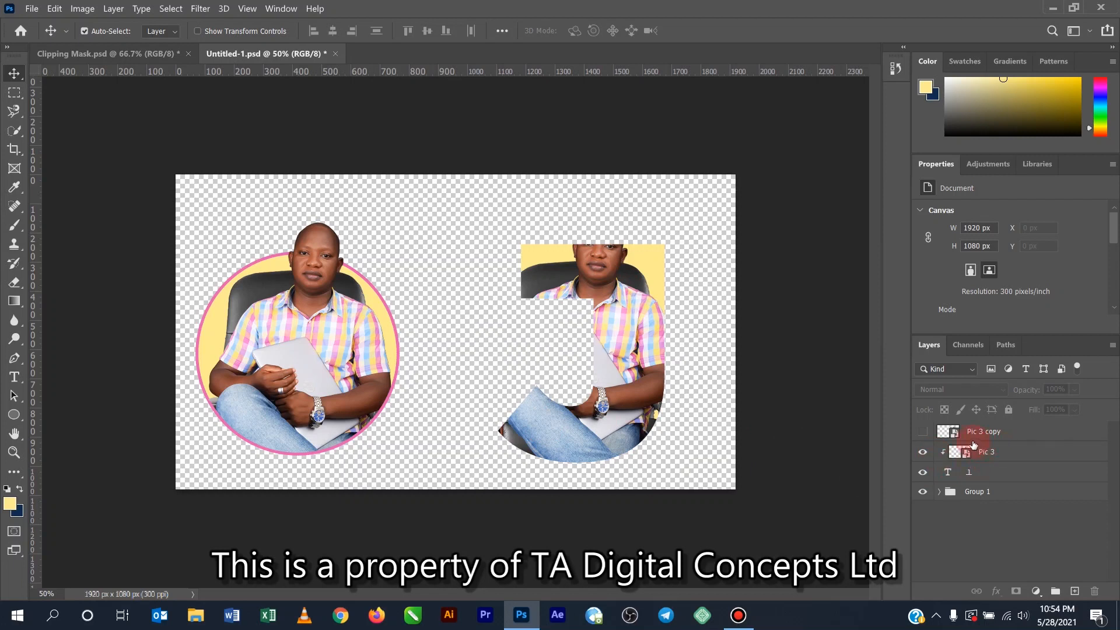
- Show the Pic 3 copy layer again and rasterize its smart object for use with the Eraser tool
click(923, 433)
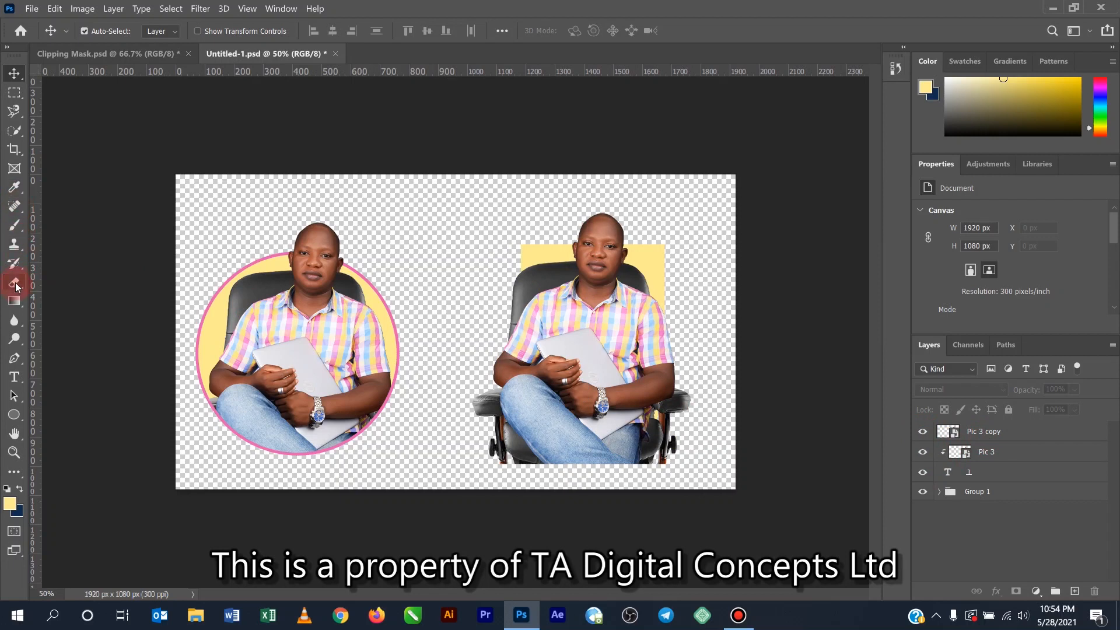
click(14, 283)
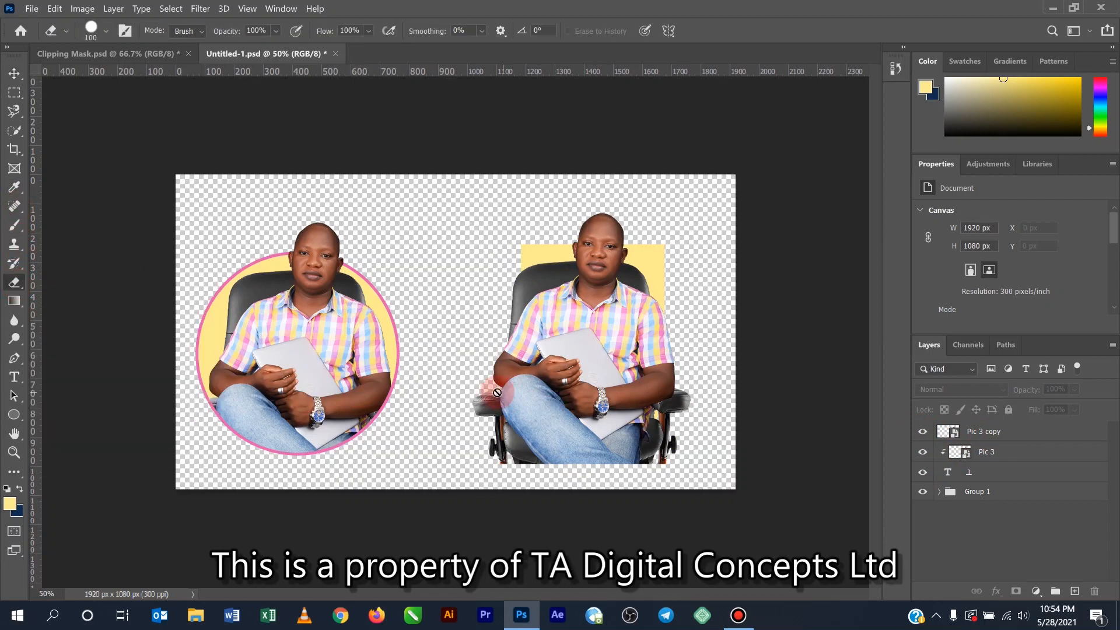
click(599, 362)
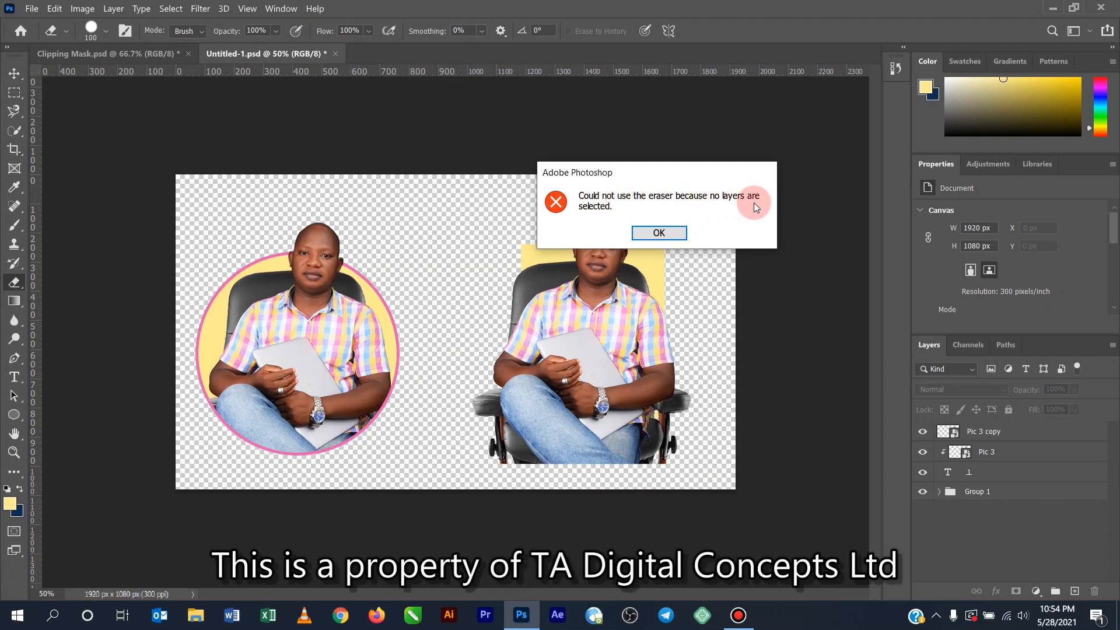
click(660, 233)
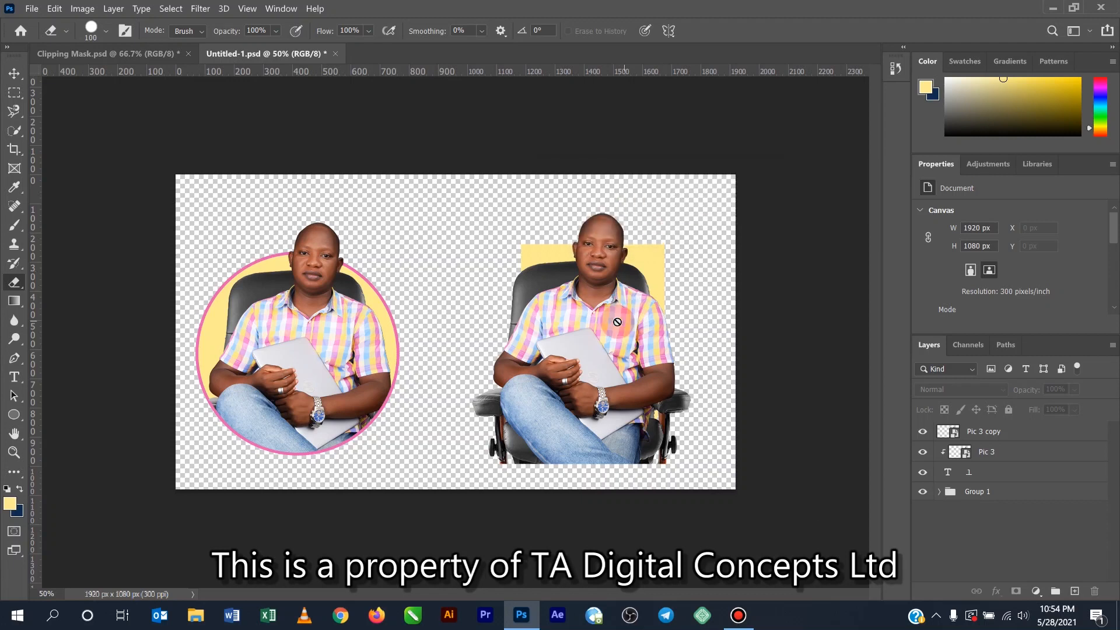
click(1036, 433)
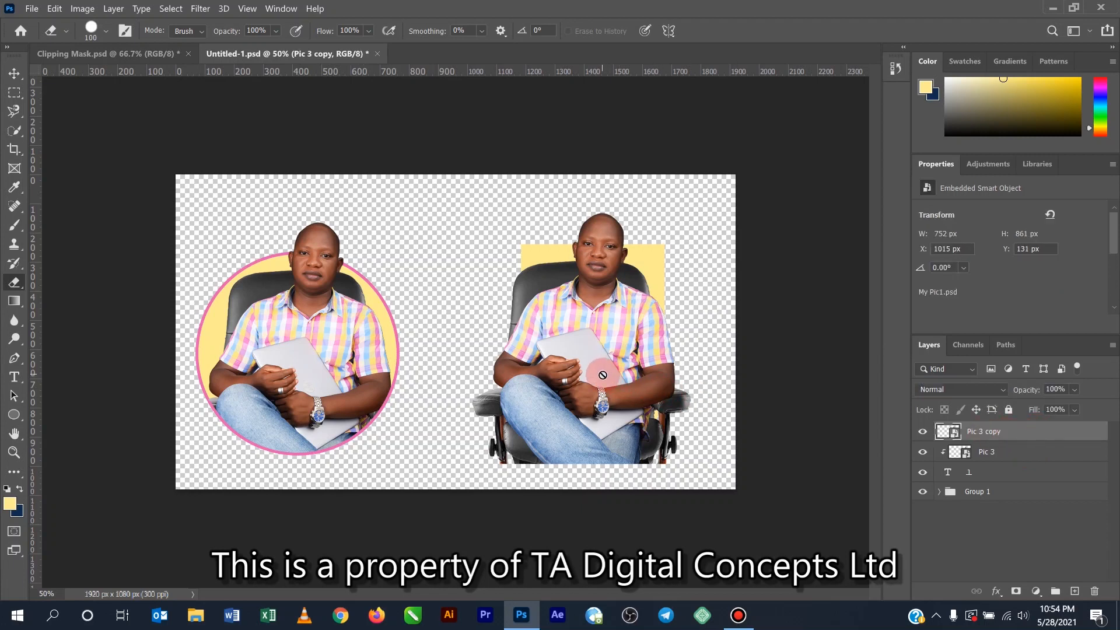
click(586, 366)
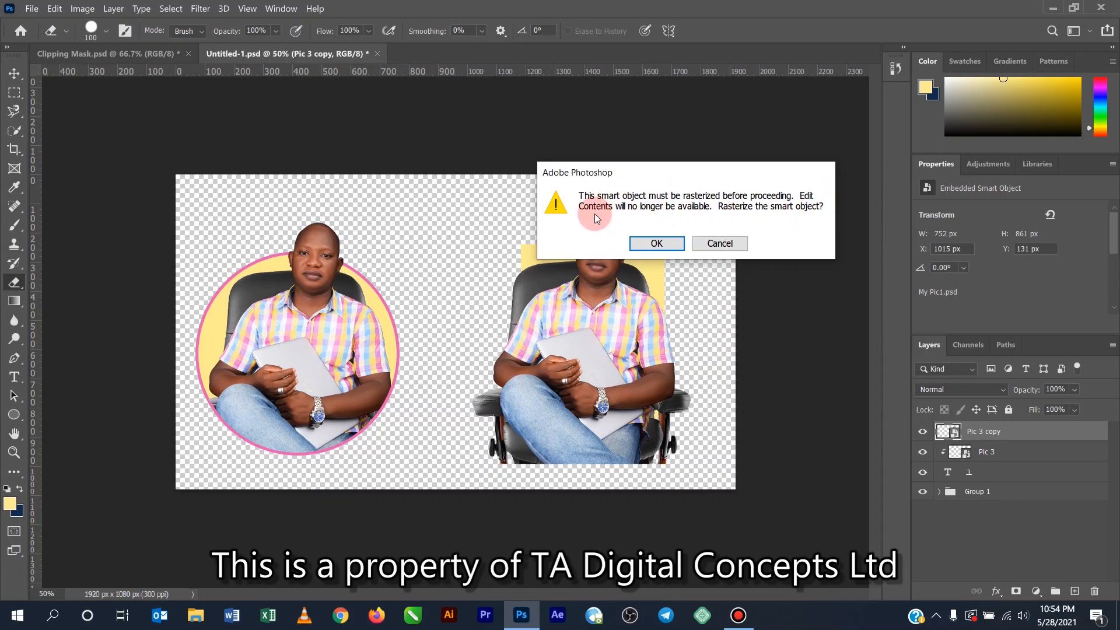
click(656, 243)
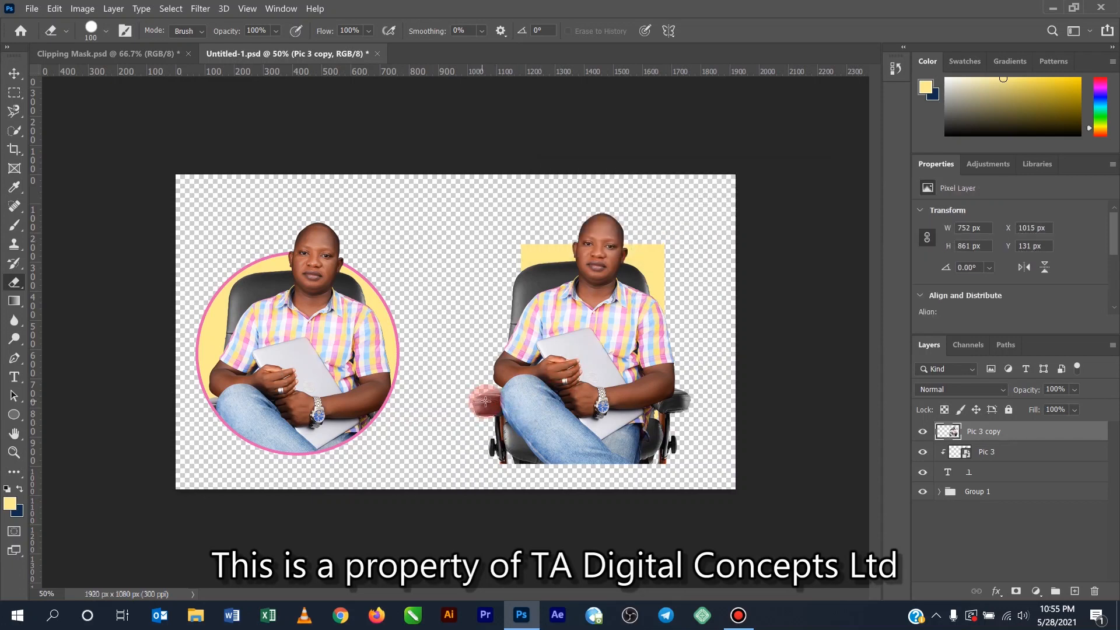
- Erase the parts of the Pic 3 copy that spill outside the J, keeping the head above its top edge
mouse_move(488, 401)
mouse_down()
mouse_move(512, 457)
mouse_move(574, 475)
mouse_move(497, 455)
mouse_move(471, 437)
mouse_move(570, 470)
mouse_move(652, 460)
mouse_move(681, 410)
mouse_move(687, 362)
mouse_move(659, 452)
mouse_move(640, 470)
mouse_move(563, 470)
mouse_move(656, 442)
mouse_move(665, 244)
mouse_move(683, 425)
mouse_move(627, 468)
mouse_move(525, 461)
mouse_move(508, 444)
mouse_move(500, 395)
mouse_move(591, 414)
mouse_move(617, 387)
mouse_move(616, 370)
mouse_move(579, 403)
mouse_move(605, 369)
mouse_move(607, 320)
mouse_move(593, 387)
mouse_move(582, 302)
mouse_move(511, 291)
mouse_move(495, 380)
mouse_move(543, 401)
mouse_move(580, 389)
mouse_move(488, 363)
mouse_move(583, 373)
mouse_move(493, 343)
mouse_move(583, 344)
mouse_move(500, 325)
mouse_move(583, 342)
mouse_move(500, 317)
mouse_move(582, 322)
mouse_move(513, 301)
mouse_move(526, 237)
mouse_move(520, 283)
mouse_move(554, 311)
mouse_up()
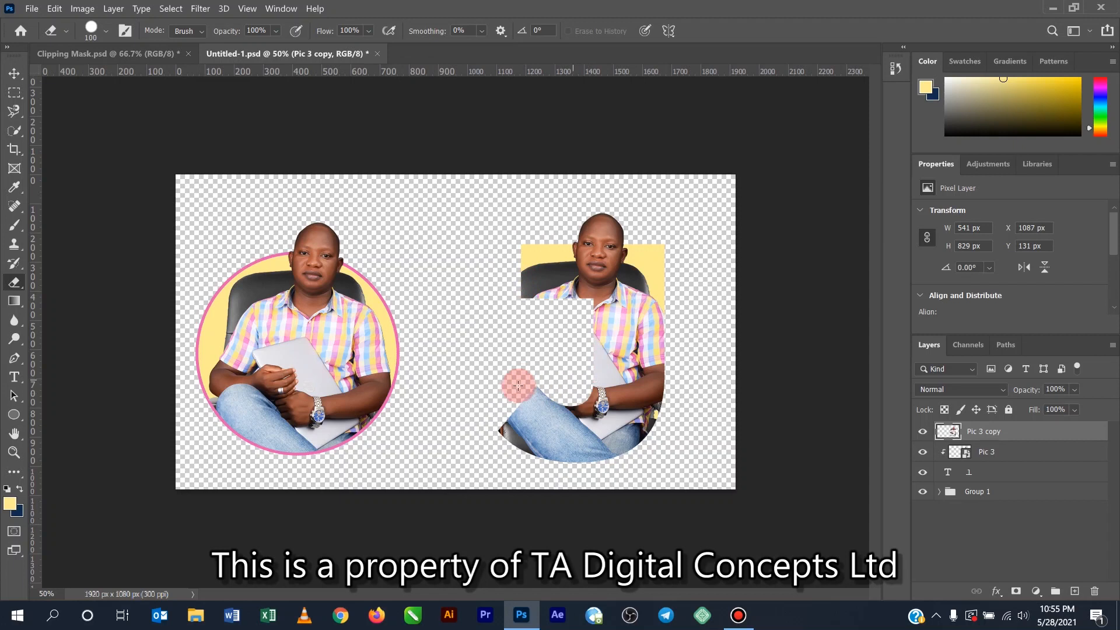
click(14, 74)
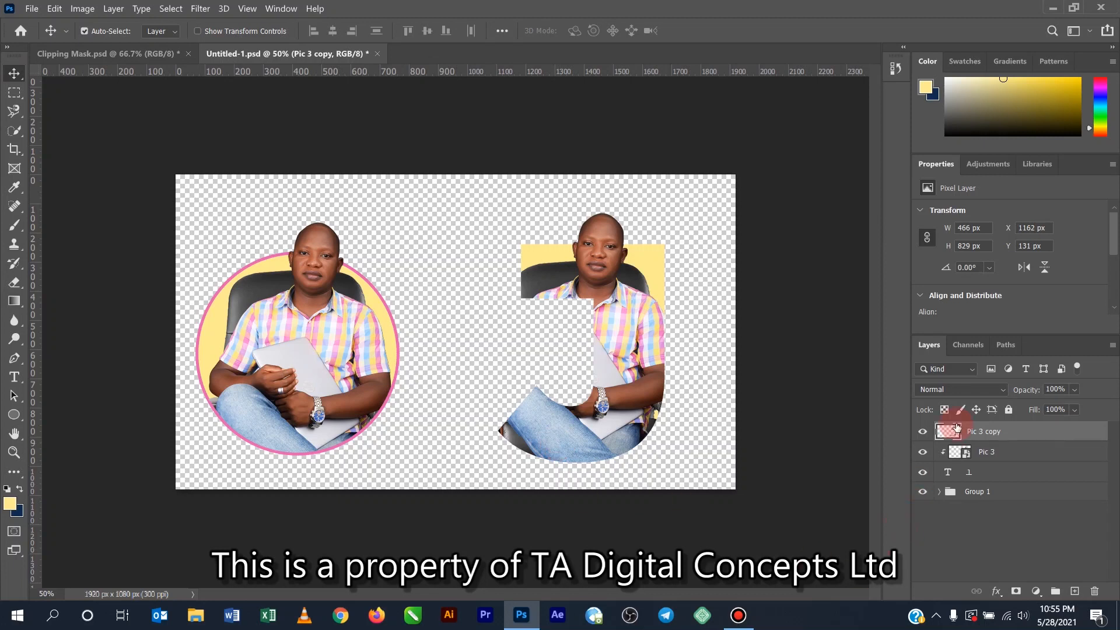
- Group the Pic 3 copy, Pic 3 and J text layers together
shift+click(1004, 474)
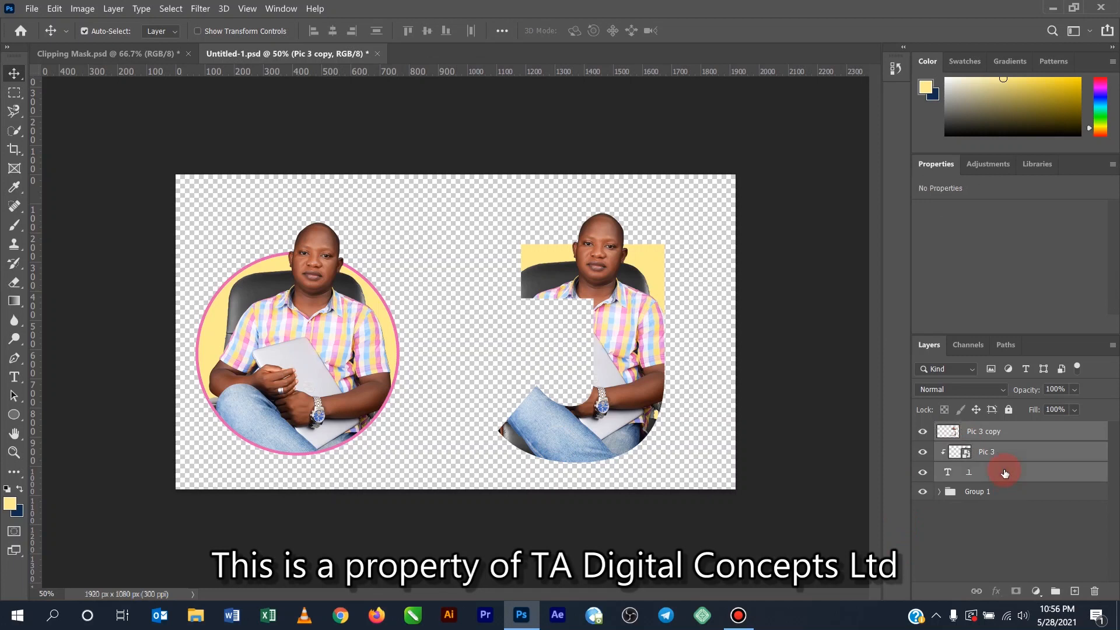
click(1057, 592)
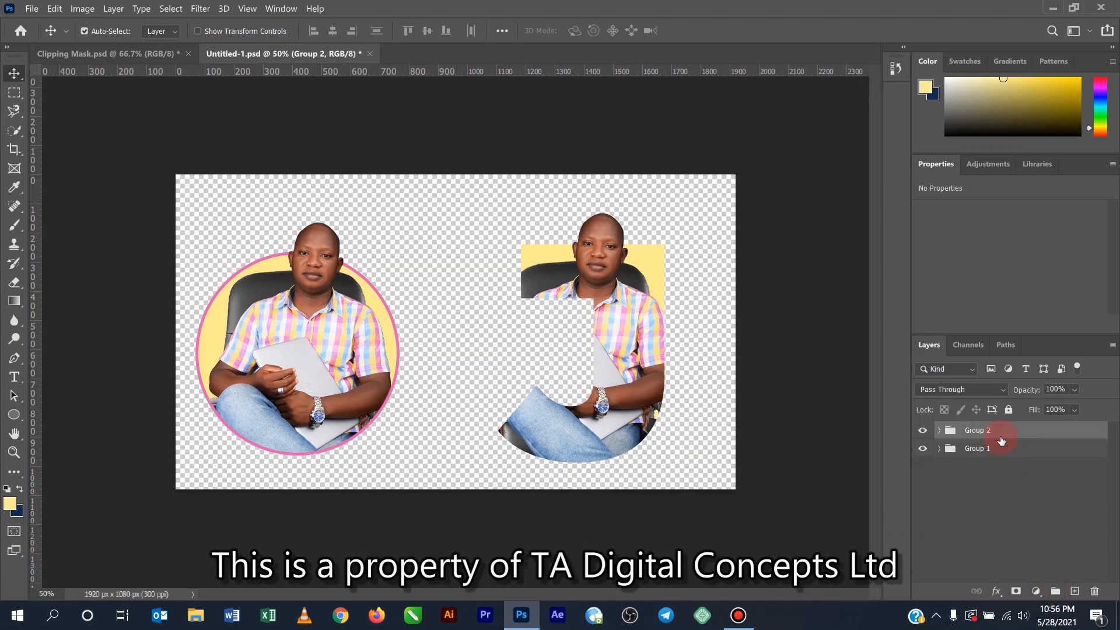
click(989, 509)
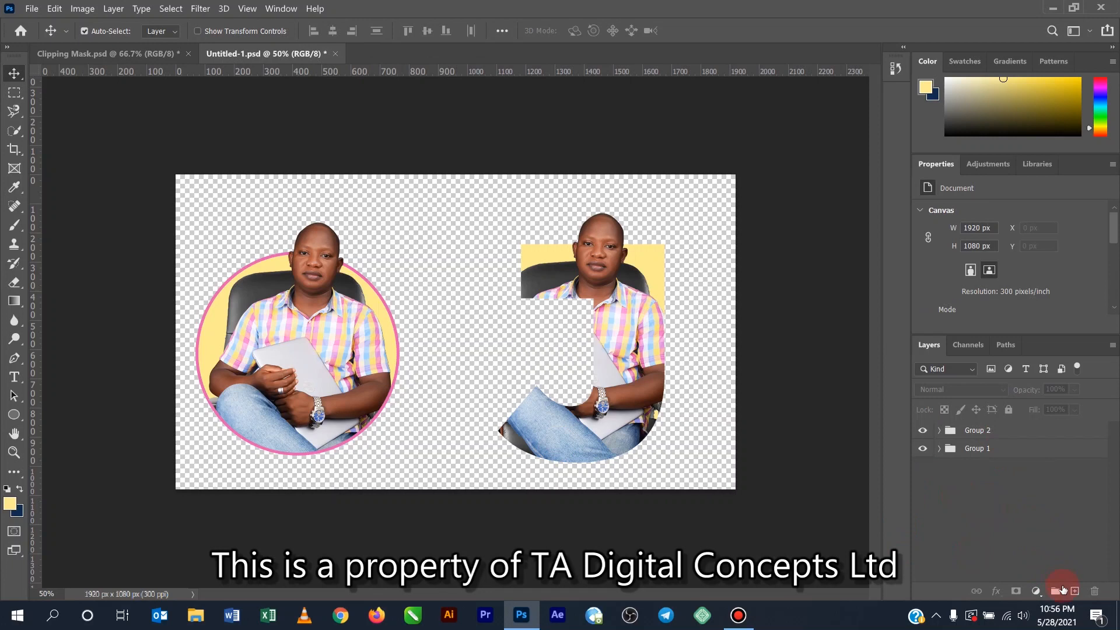
- Place the 2028885 image from the desktop's YouTube Tips > PhotoShop Tips folder as an embedded object
click(34, 8)
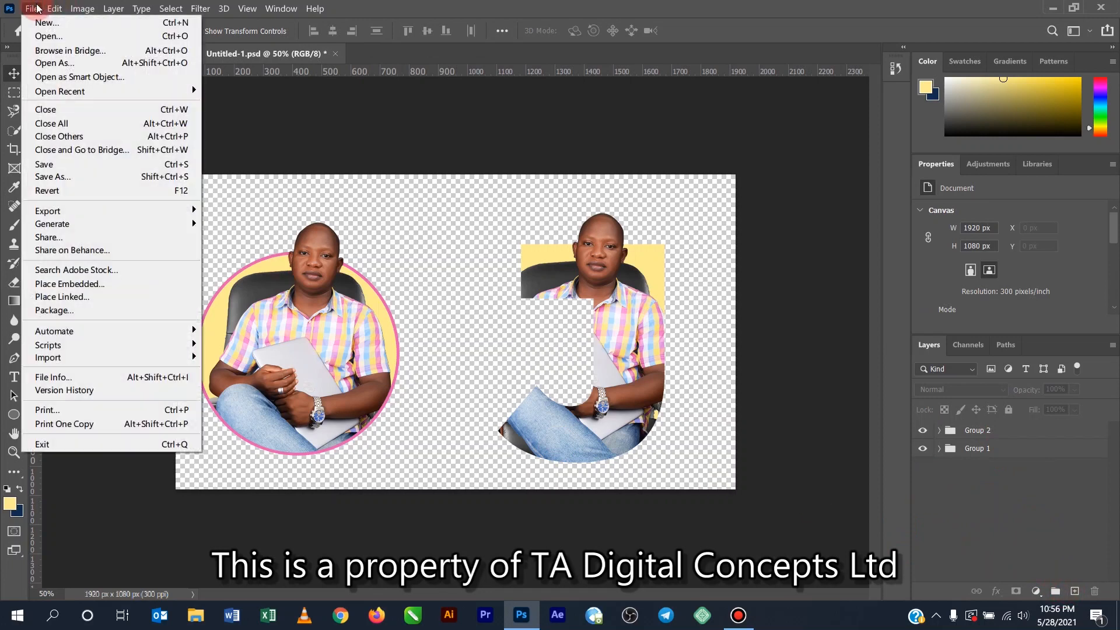
click(63, 288)
click(62, 118)
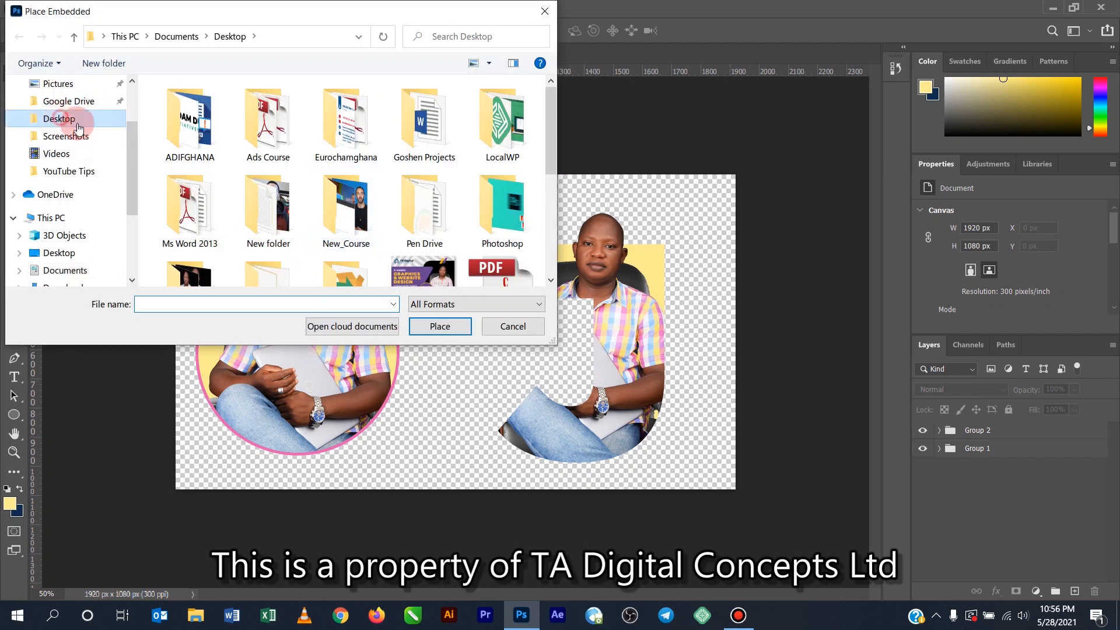
scroll(346, 201, down, 3)
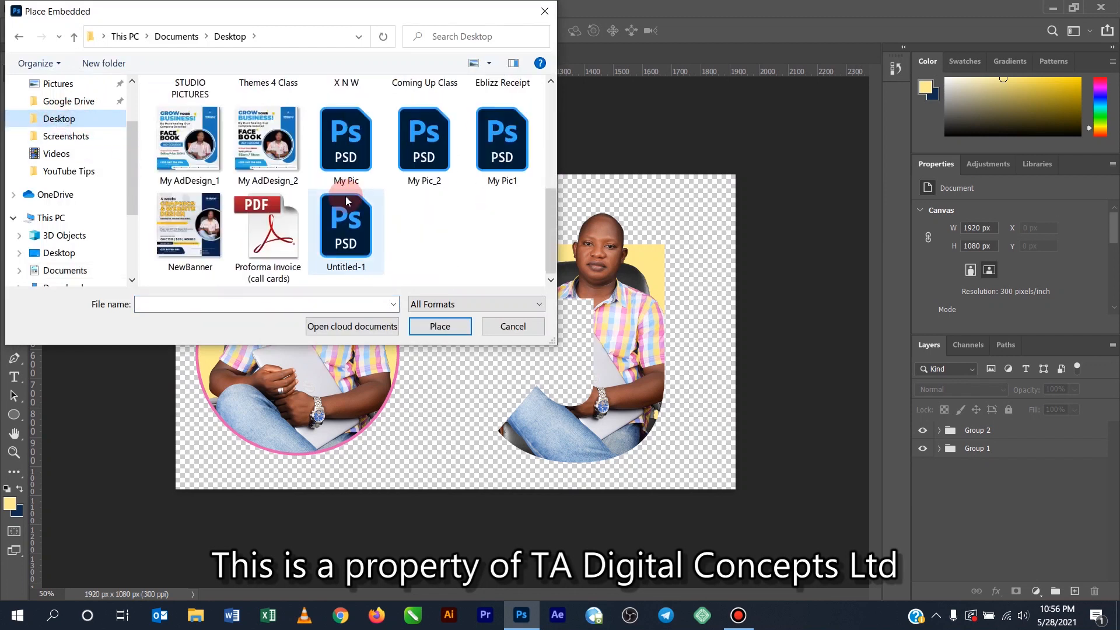
scroll(364, 233, up, 5)
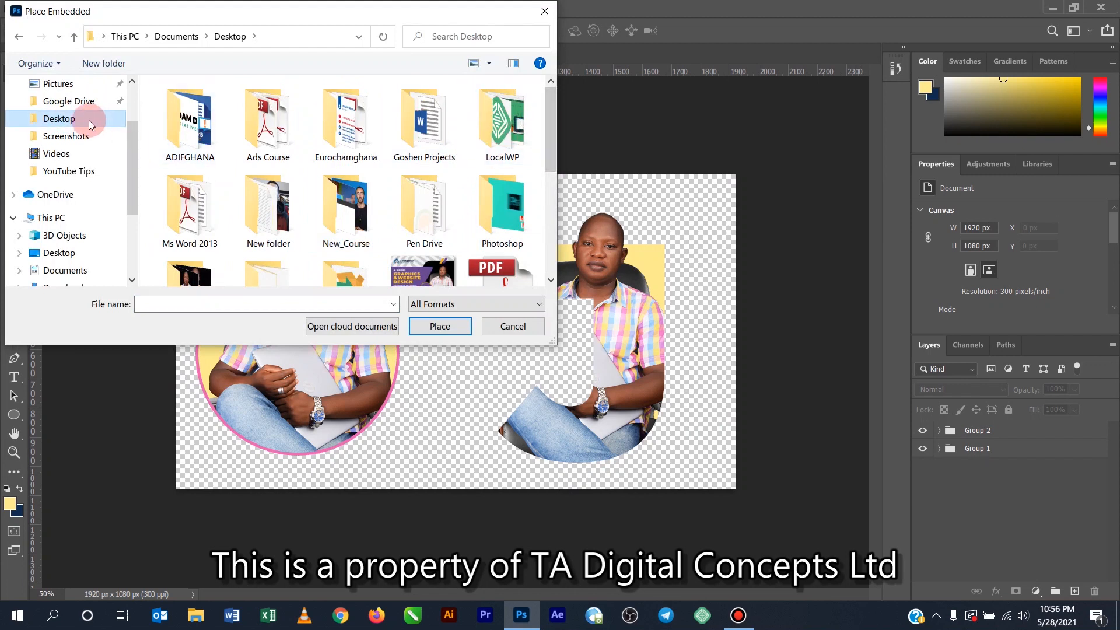
scroll(131, 138, up, 2)
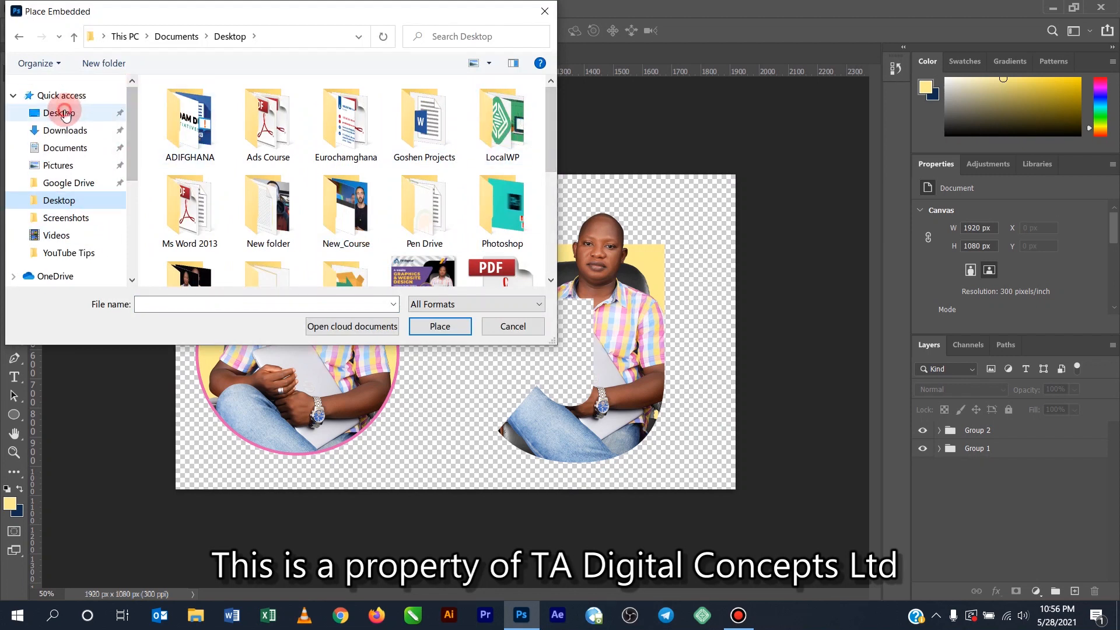
click(66, 114)
double_click(189, 128)
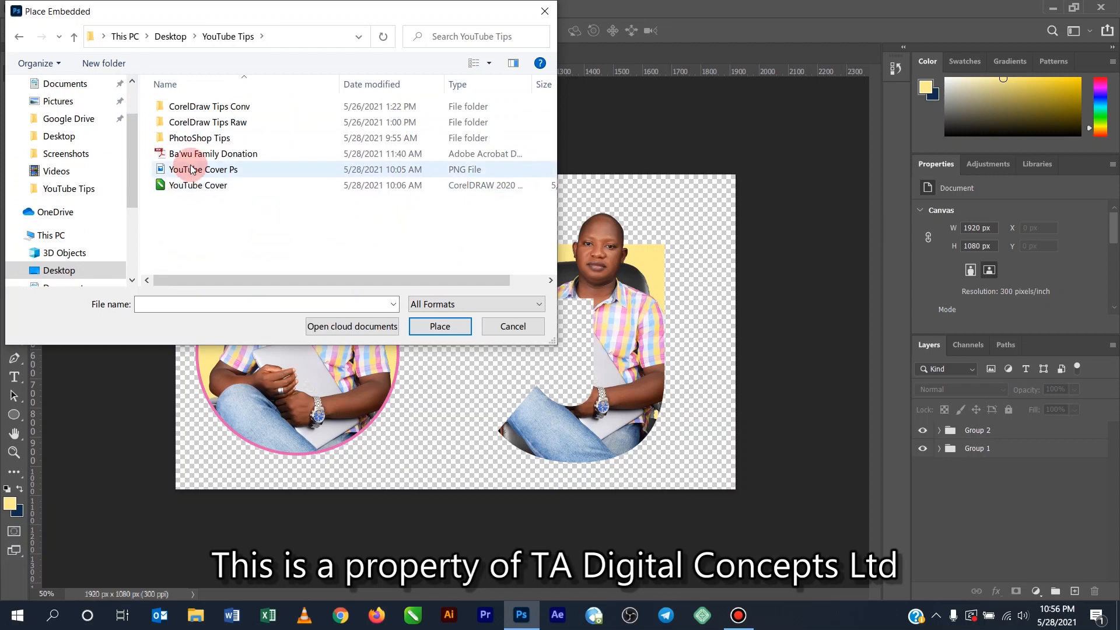
double_click(199, 138)
click(191, 121)
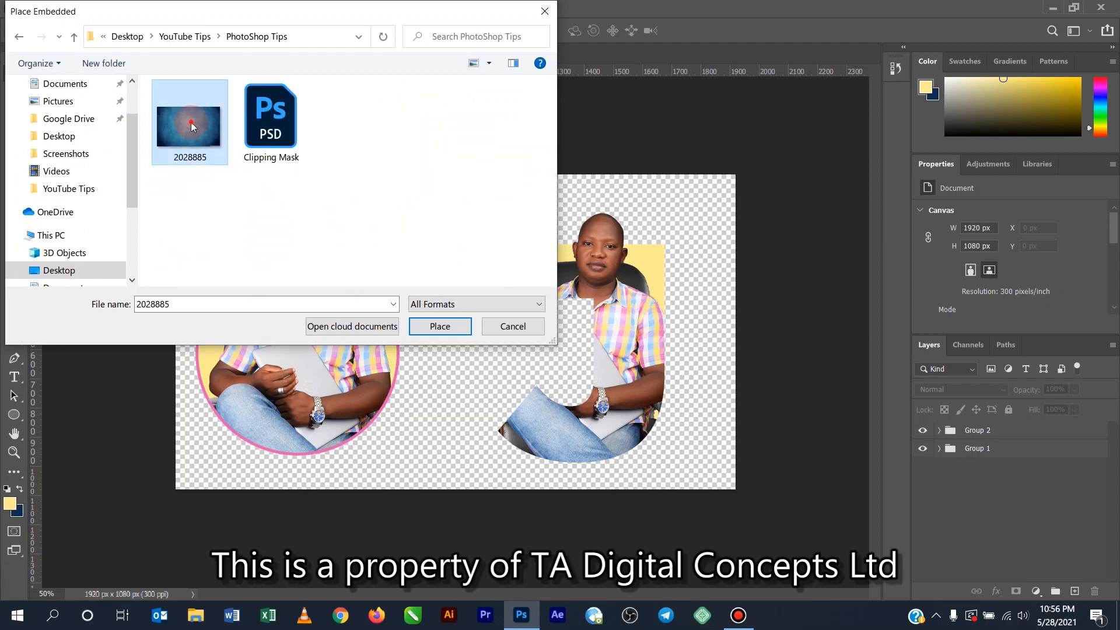
double_click(191, 121)
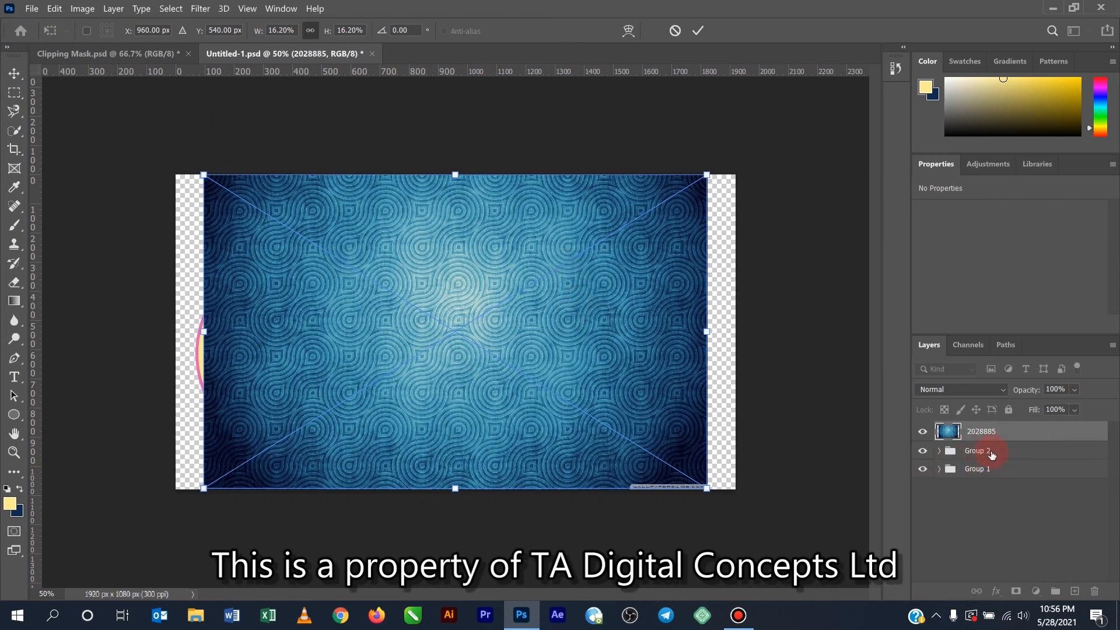
- Move the 2028885 image below both groups and scale it to about 18.74% so it covers the whole canvas
drag(991, 433, 995, 482)
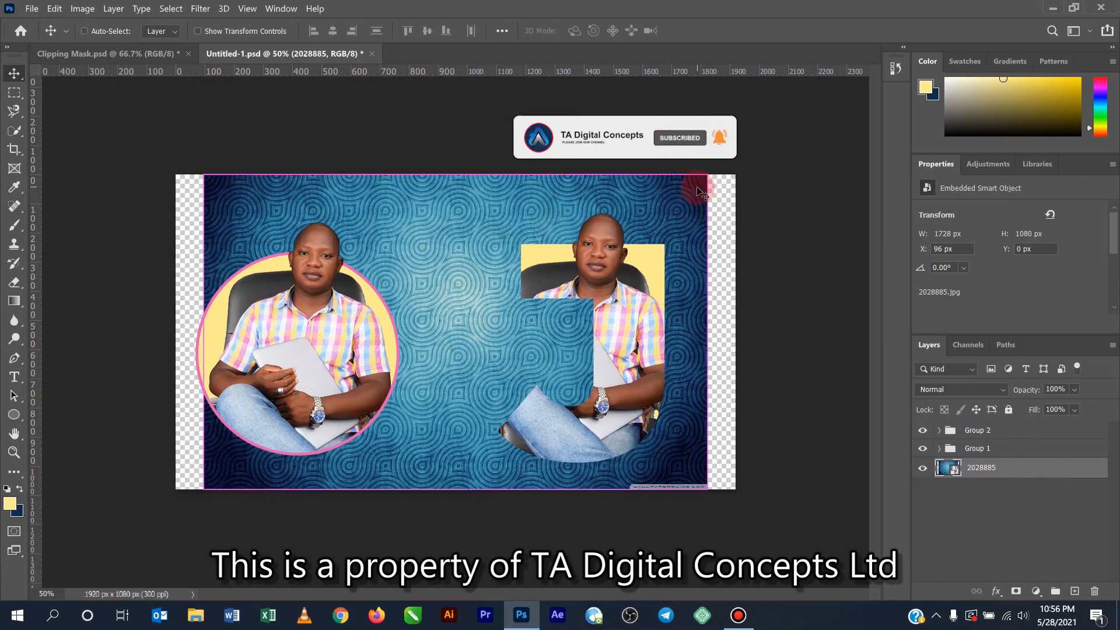
key(ctrl+t)
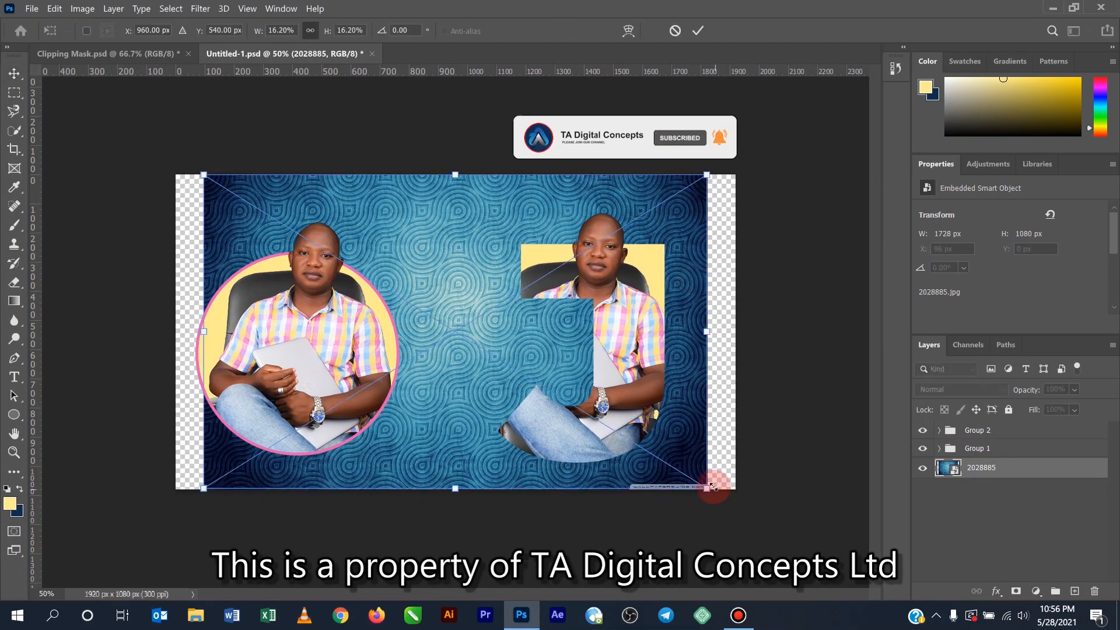
drag(706, 487, 736, 526)
click(698, 30)
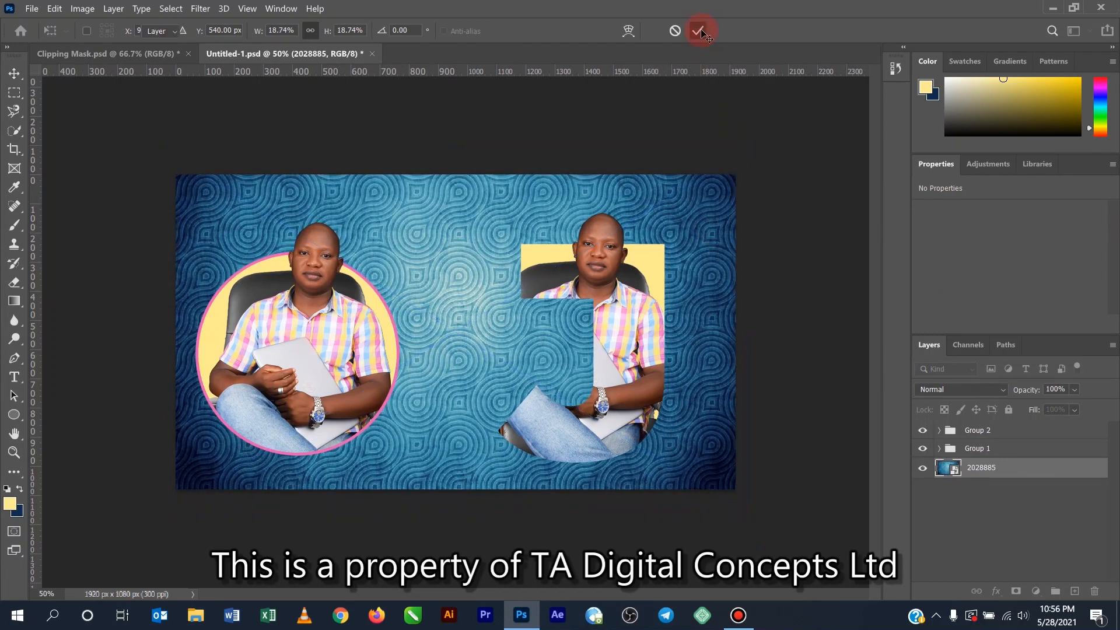
click(809, 327)
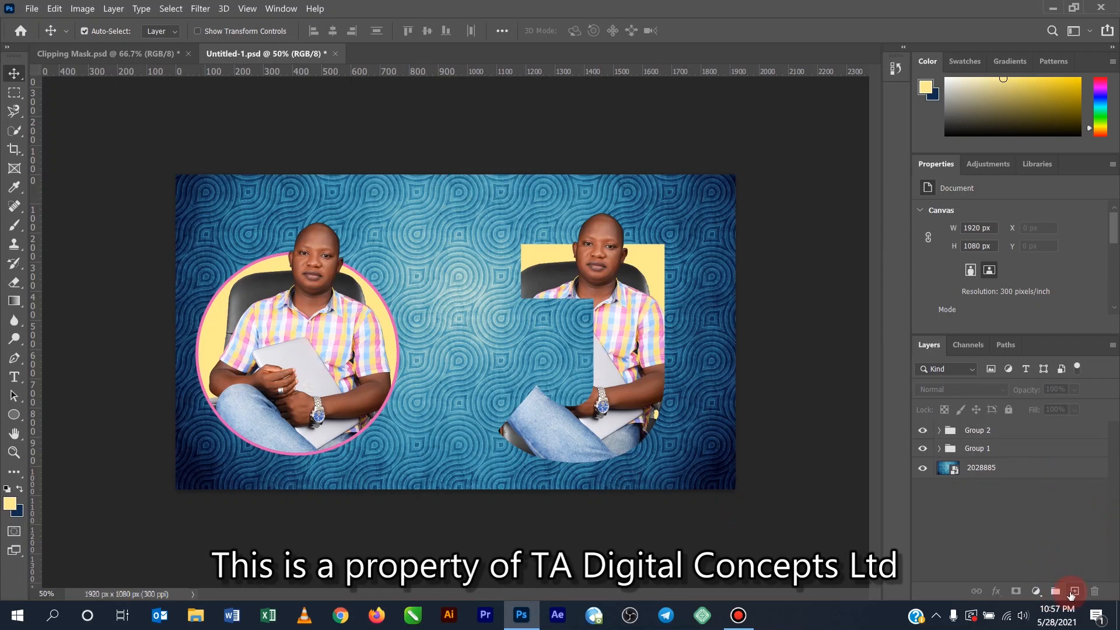
- Add a new empty layer between Group 1 and the 2028885 background image
click(1075, 591)
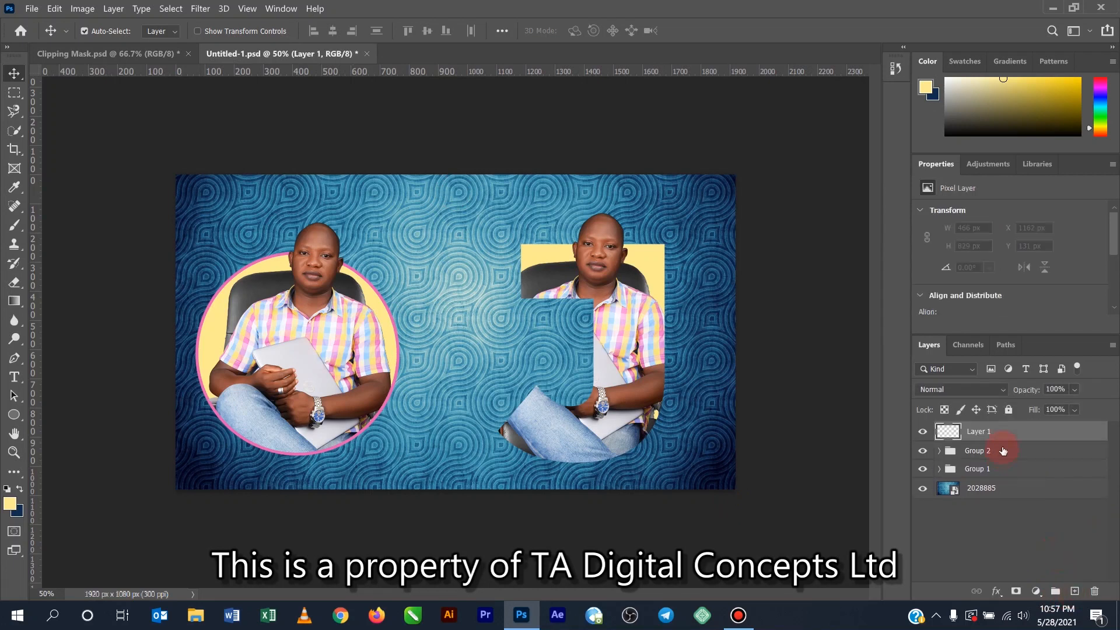
drag(1000, 431, 999, 470)
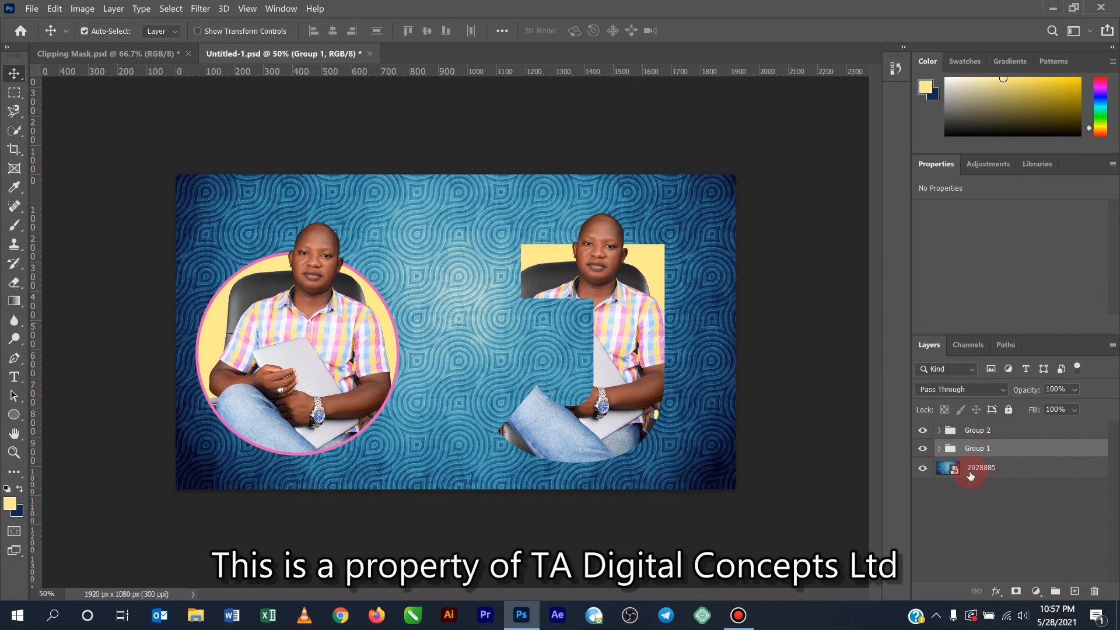
key(ctrl+z)
drag(996, 431, 999, 486)
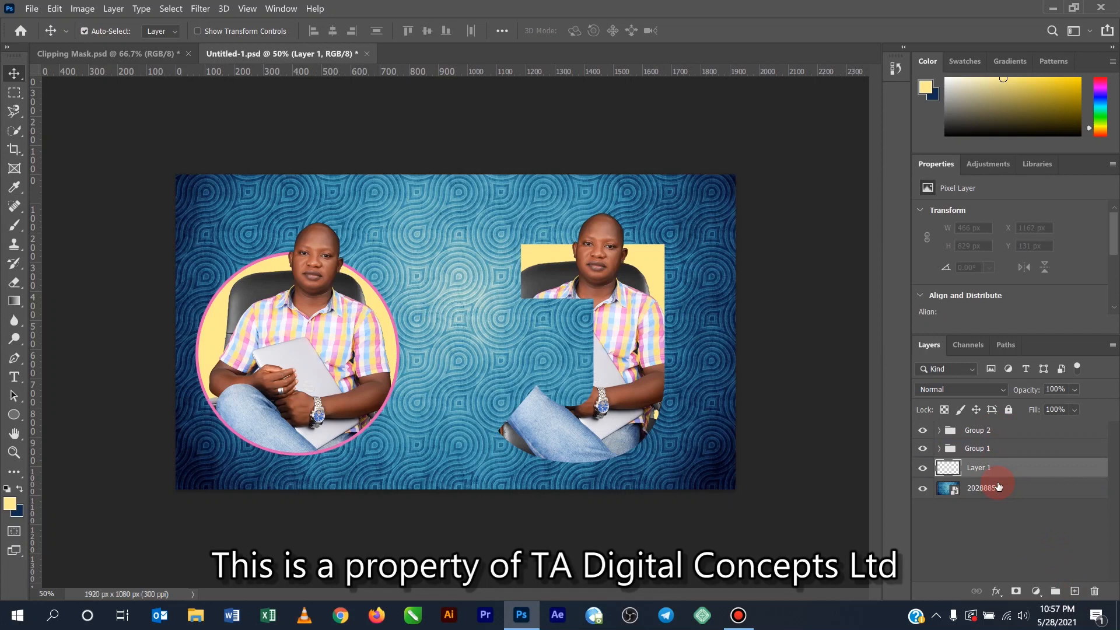
- Set the foreground colour to black (000000) and fill Layer 1 with it
click(12, 503)
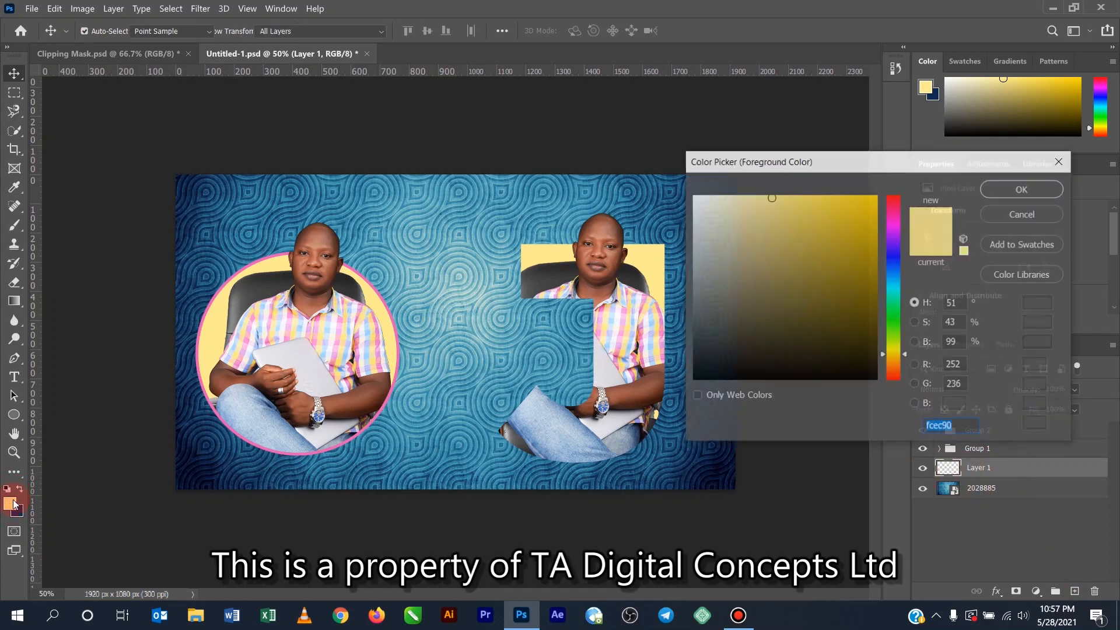
drag(840, 358, 888, 402)
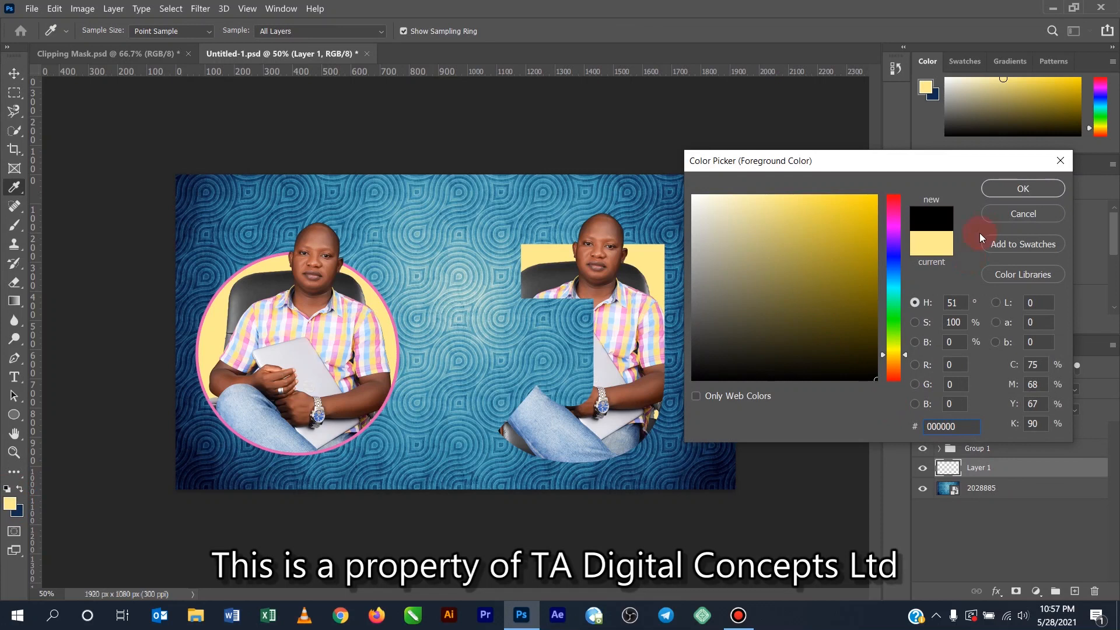
click(1021, 191)
click(758, 355)
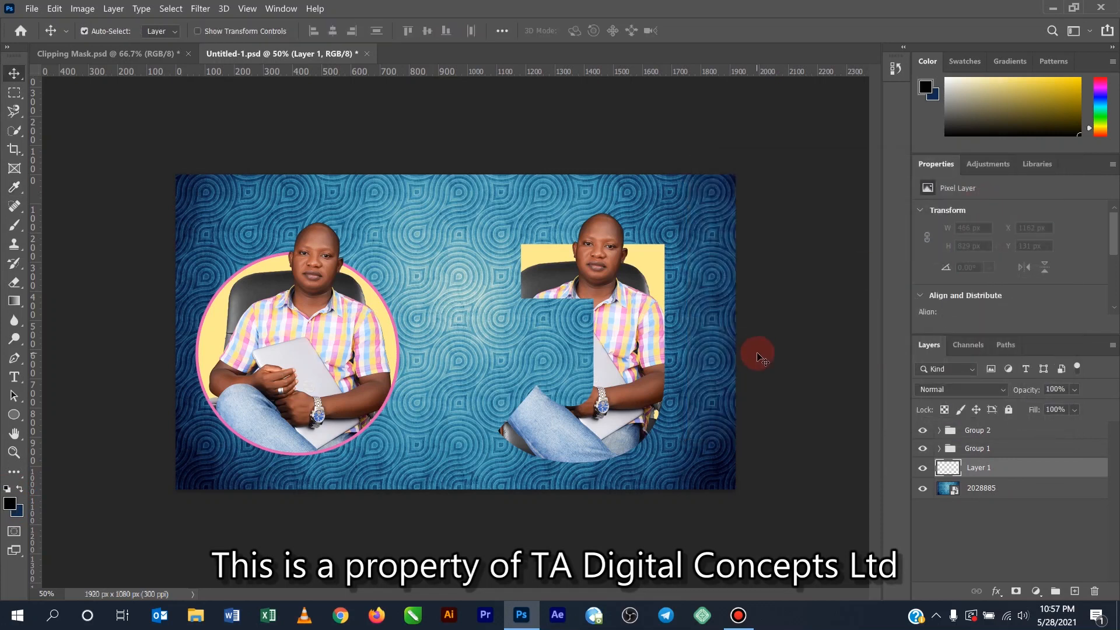
key(alt+BackSpace)
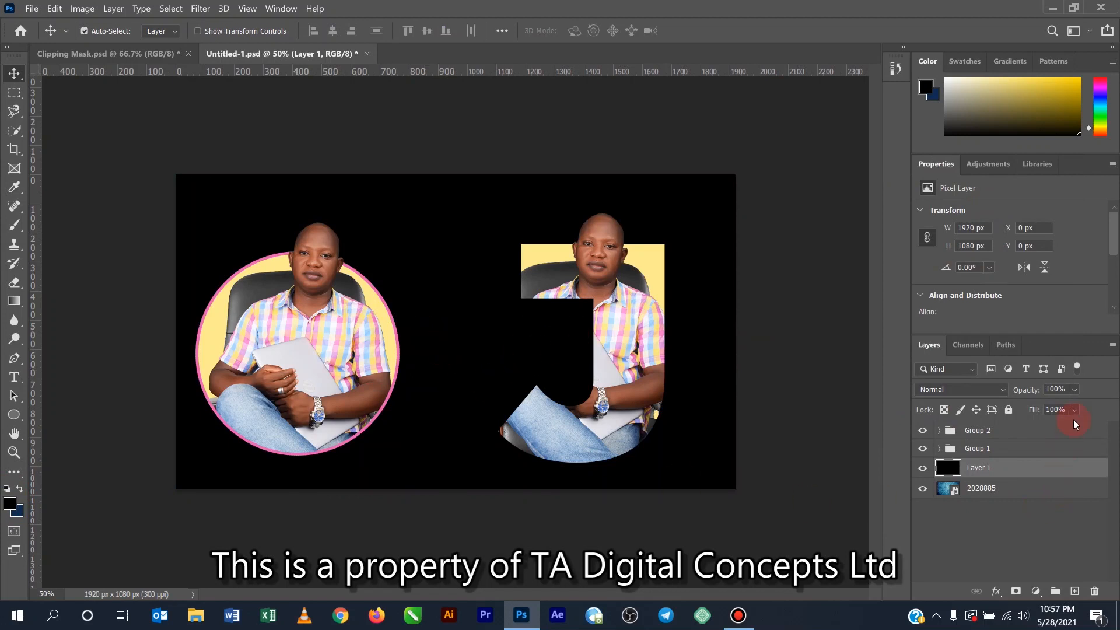
- Set the black Layer 1's opacity to 50% to darken the patterned background
click(1075, 390)
drag(1087, 409, 1089, 406)
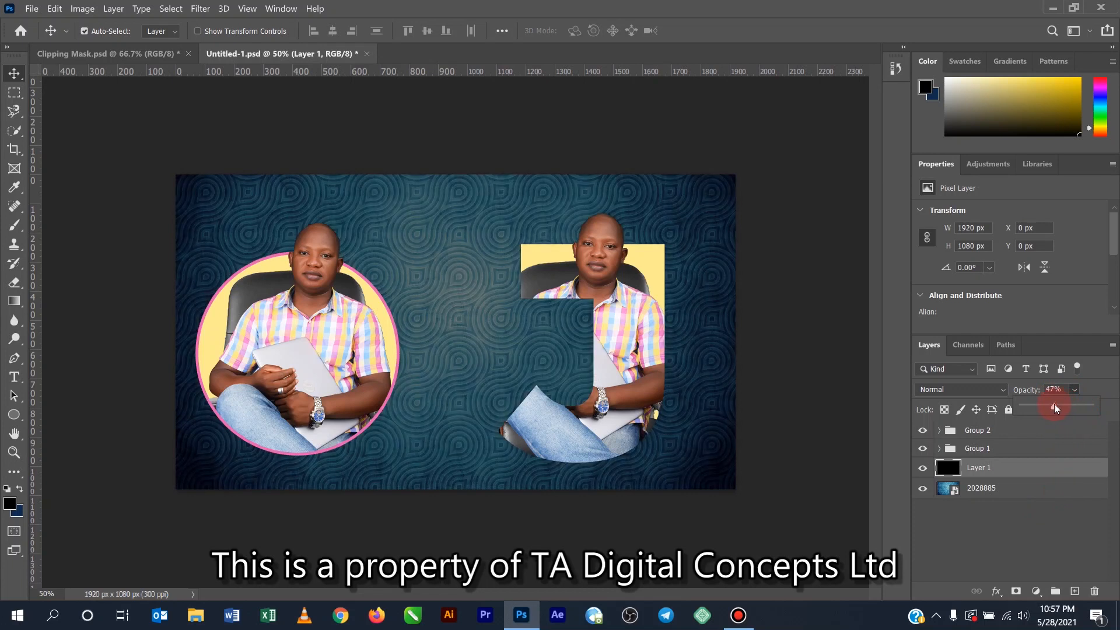
drag(1056, 405, 1059, 405)
click(1052, 389)
text(6)
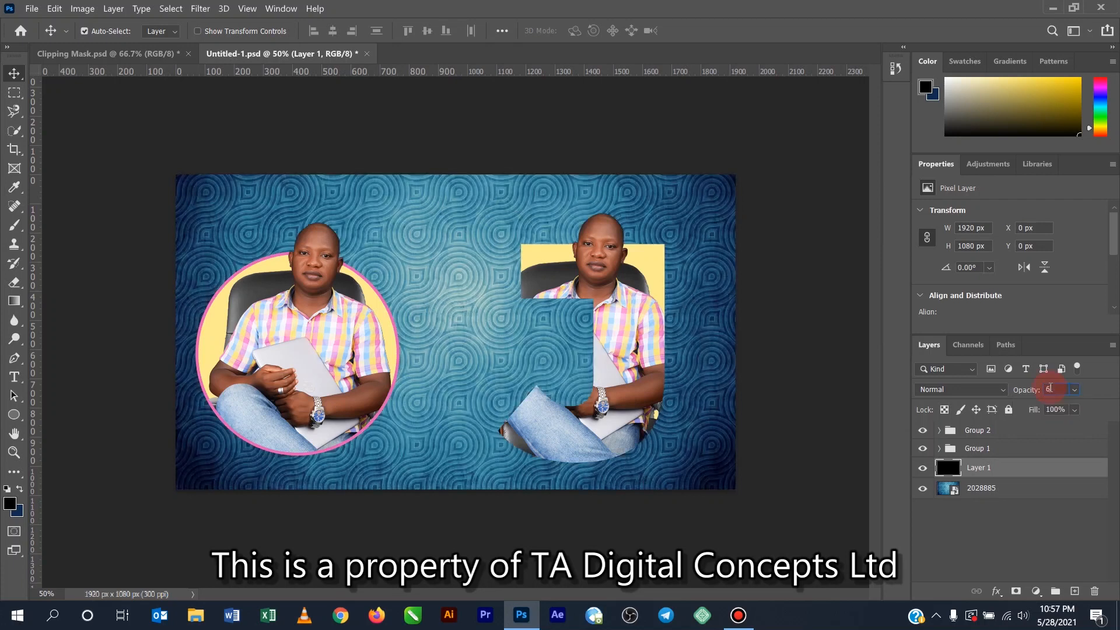
key(BackSpace)
text(50)
key(Return)
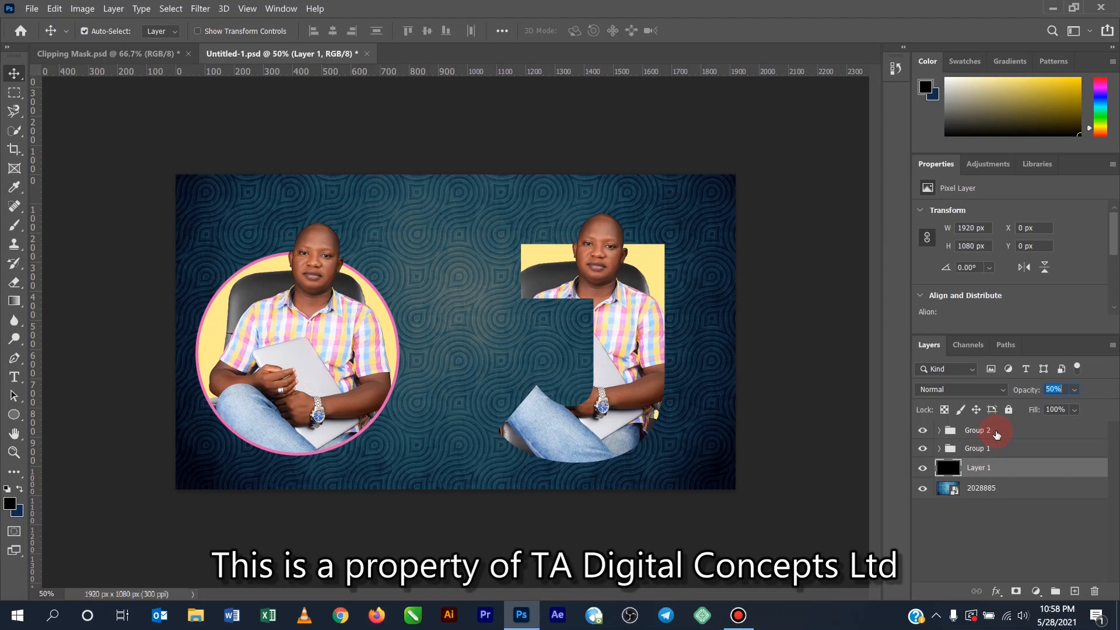
- Move Pic 2, Pic 1 and Ellipse 1 in Group 1 to the right together, with the circle at about X 263 px
click(996, 433)
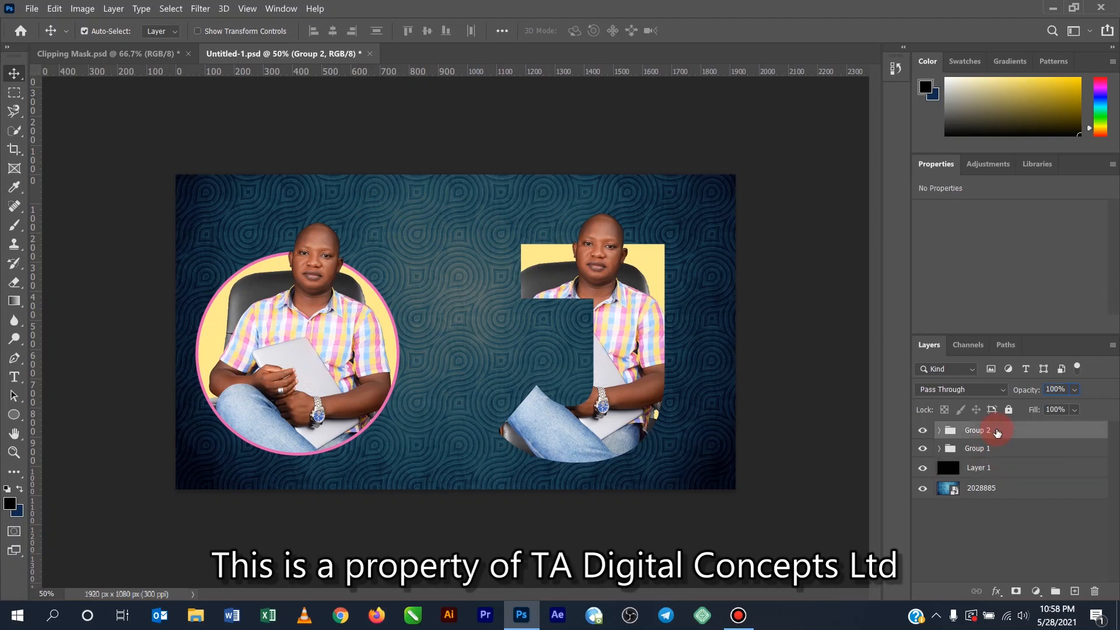
click(936, 451)
click(939, 449)
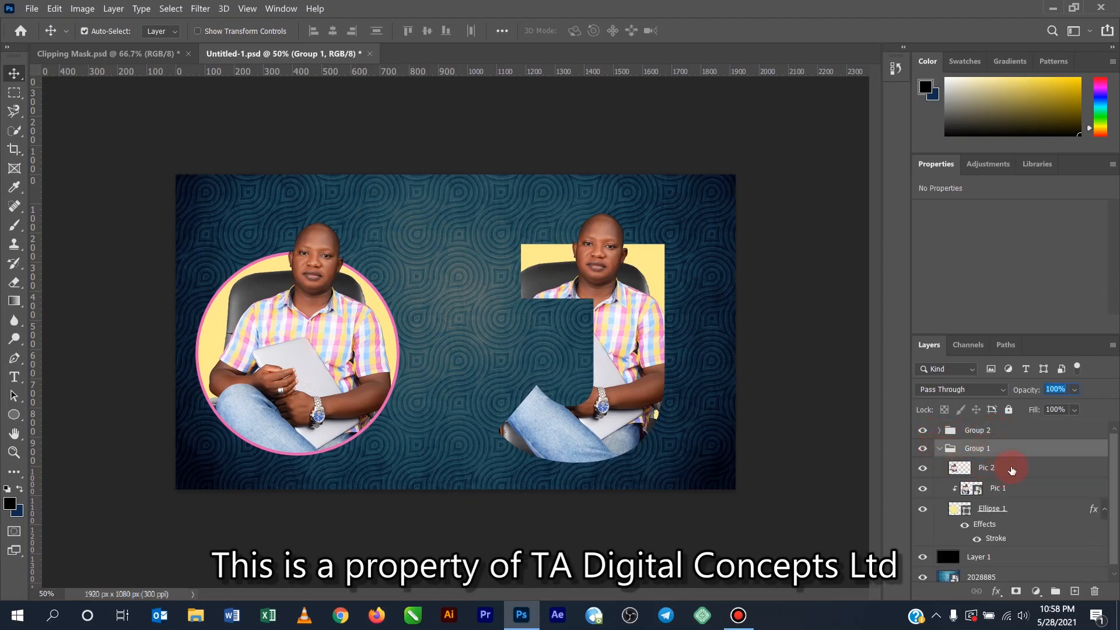
click(1012, 470)
shift+click(1019, 511)
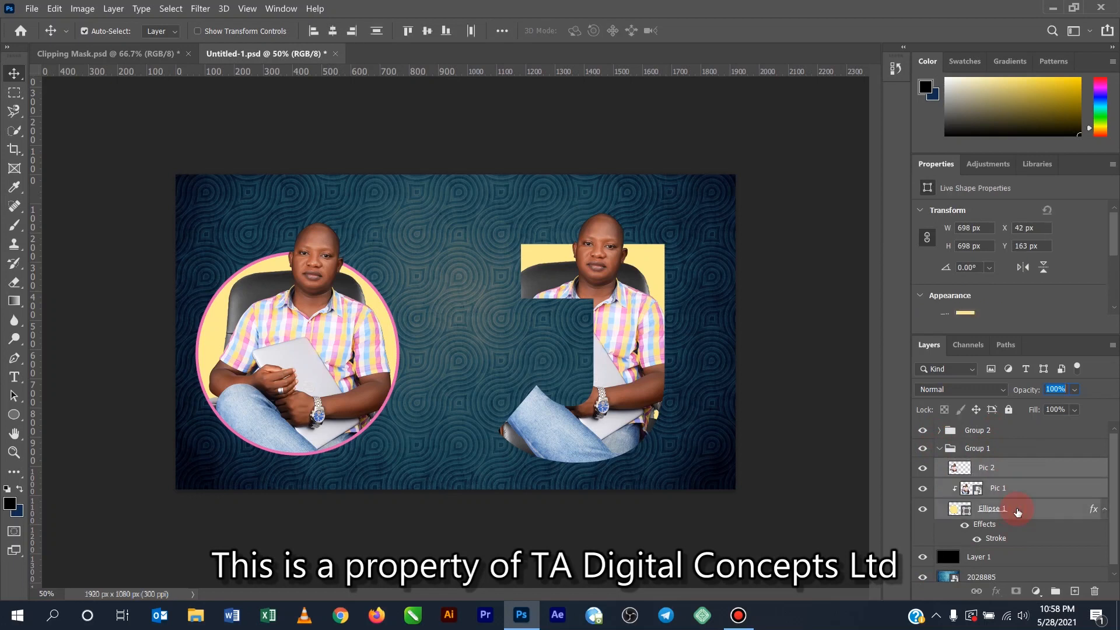
drag(314, 356, 376, 354)
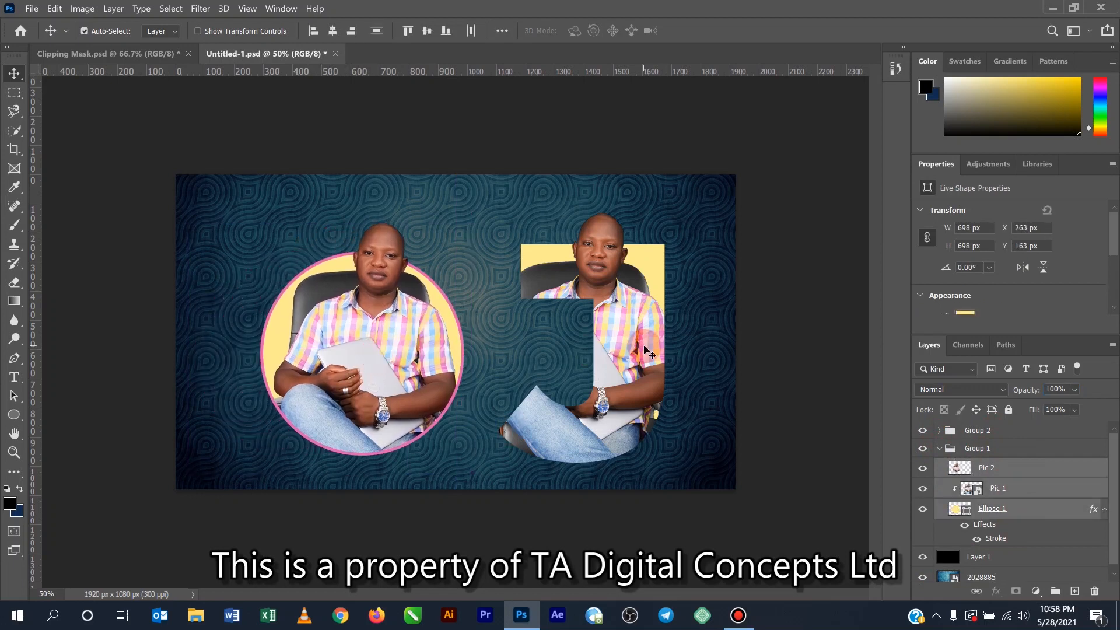
- Move the Pic 3 copy, Pic 3 and J text layers in Group 2 together slightly left and down, closer to the circle
click(935, 446)
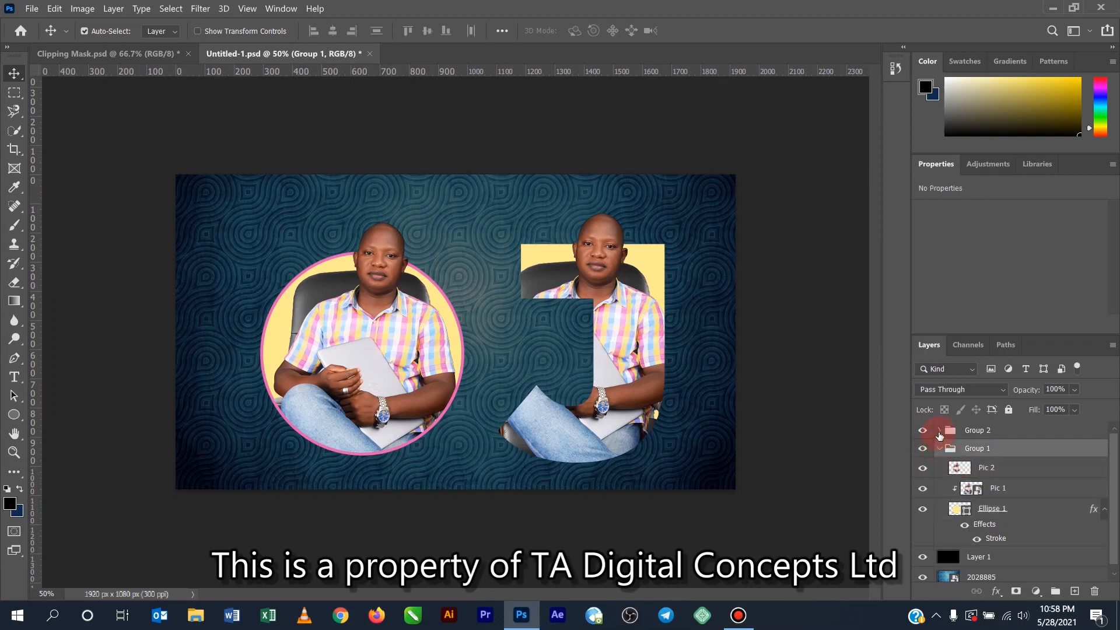
click(939, 431)
click(1014, 452)
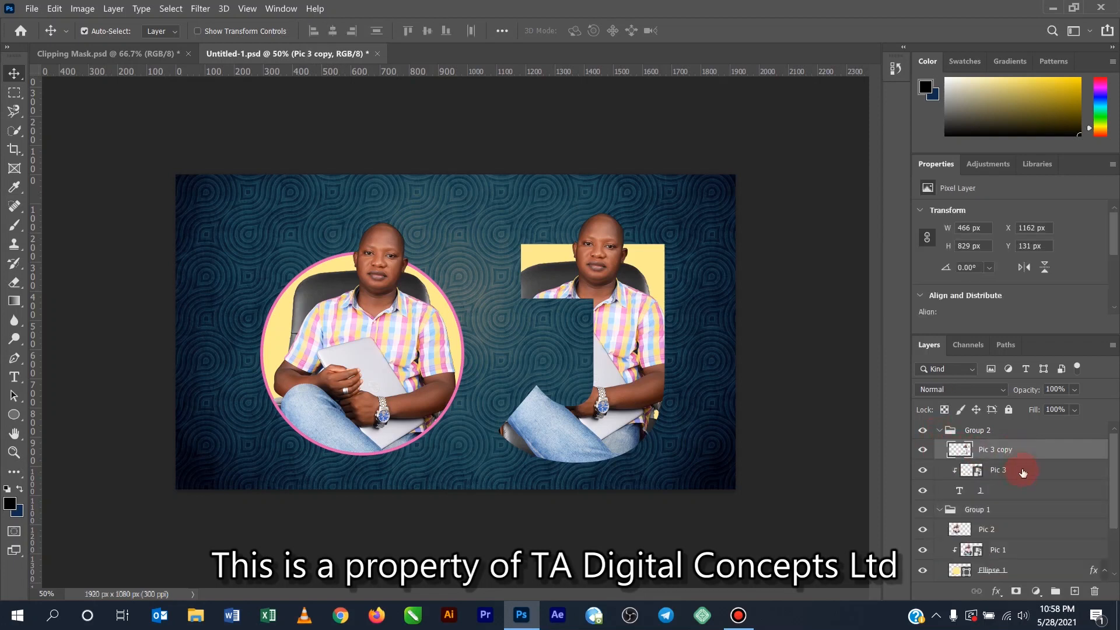
shift+click(1022, 473)
shift+click(1008, 493)
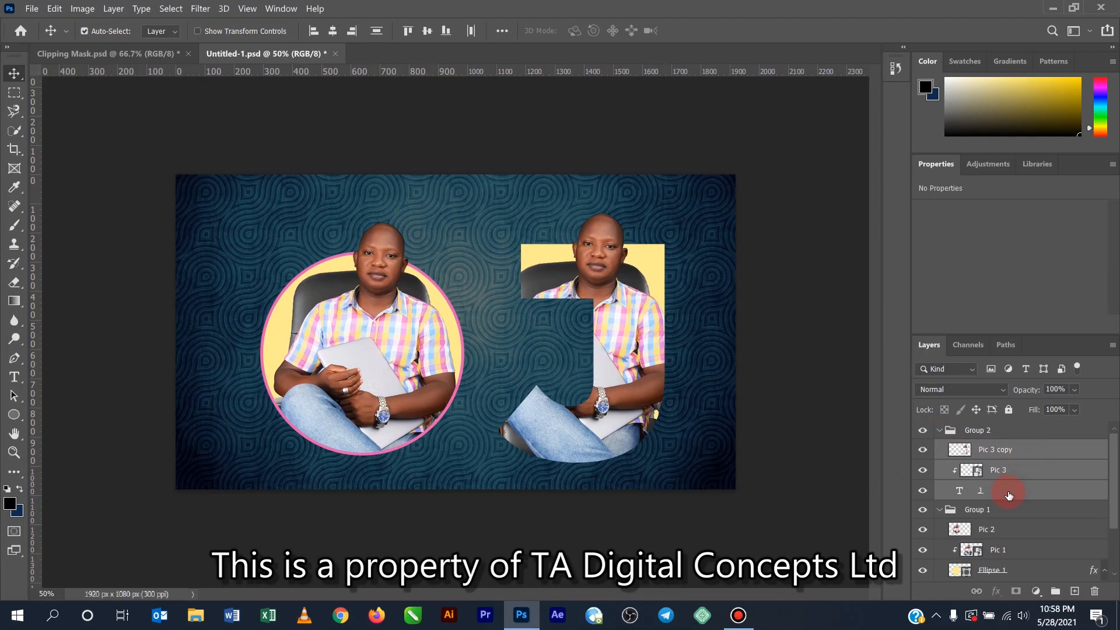
drag(618, 333, 600, 340)
click(700, 379)
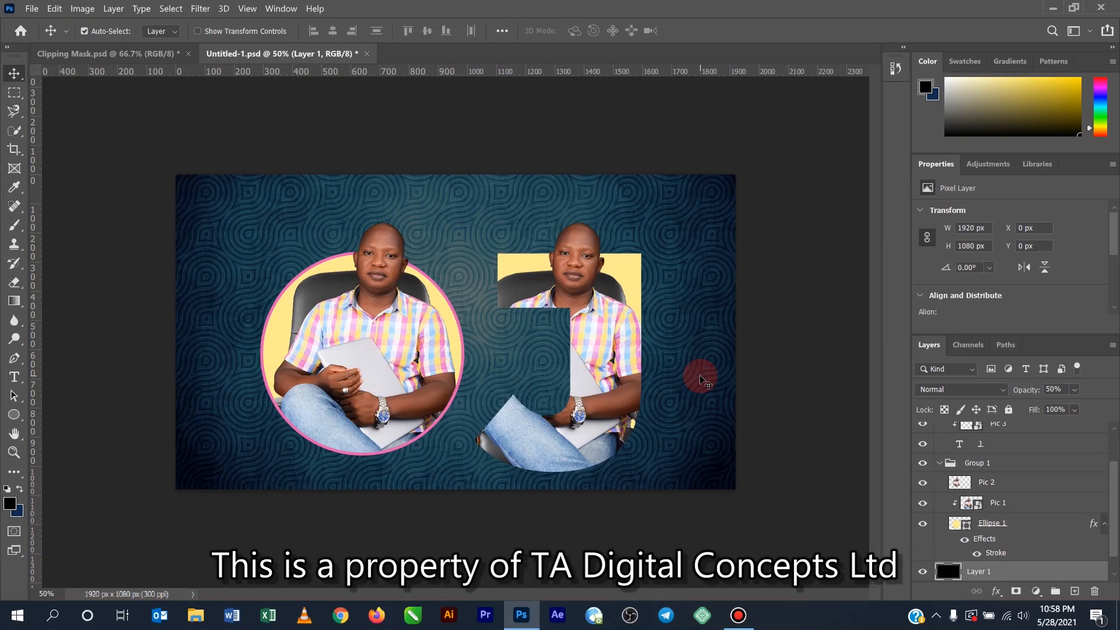